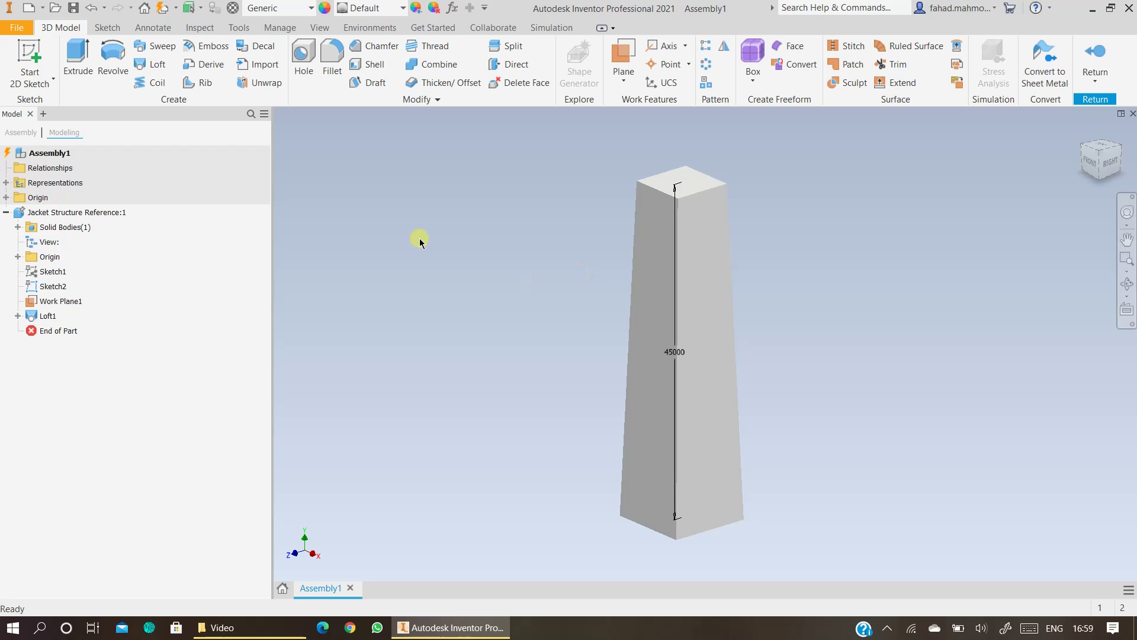
# - Start a sketch on the loft's right side face and project the face outline into it
pyautogui.click(39, 54)
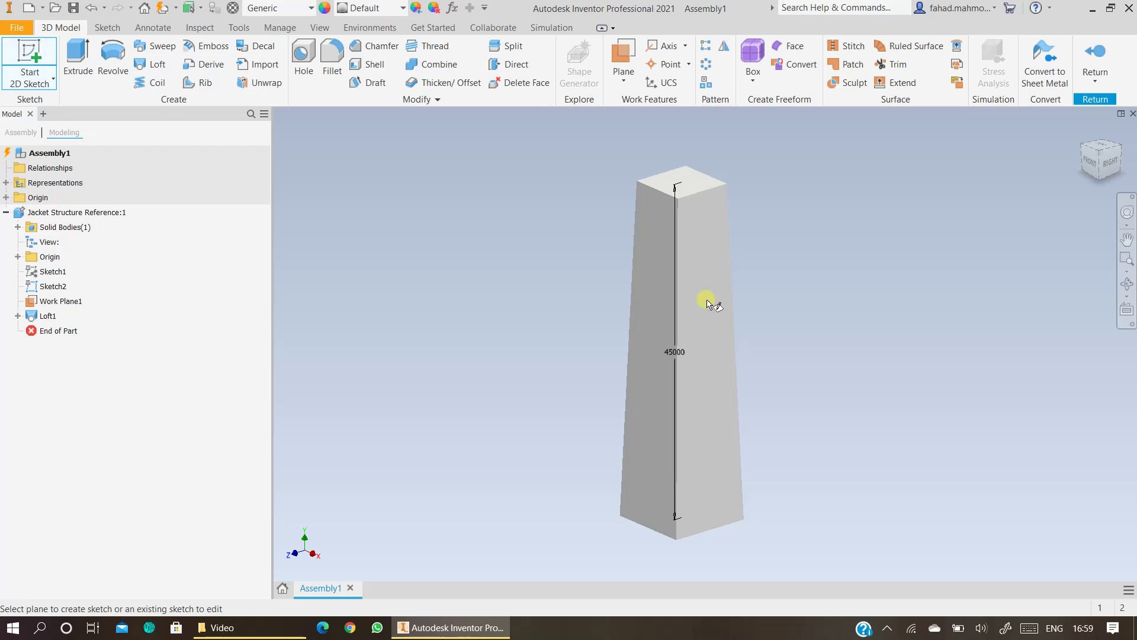
pyautogui.click(715, 350)
pyautogui.moveTo(919, 254)
pyautogui.mouseDown(button='middle')
pyautogui.moveTo(800, 376)
pyautogui.moveTo(782, 413)
pyautogui.mouseUp(button='middle')
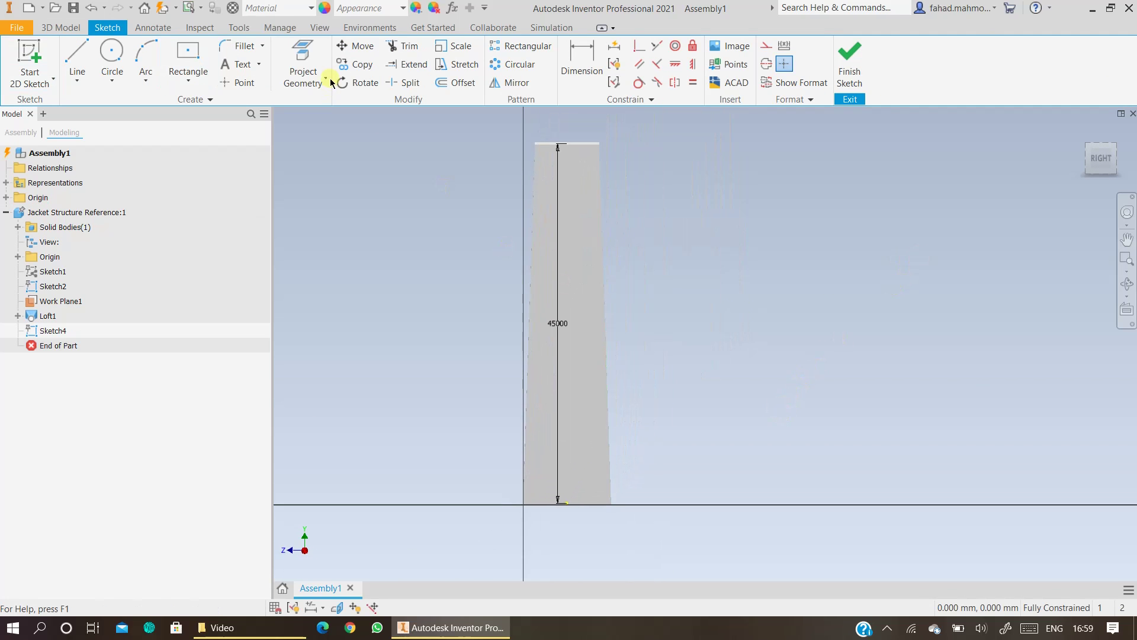
pyautogui.click(316, 65)
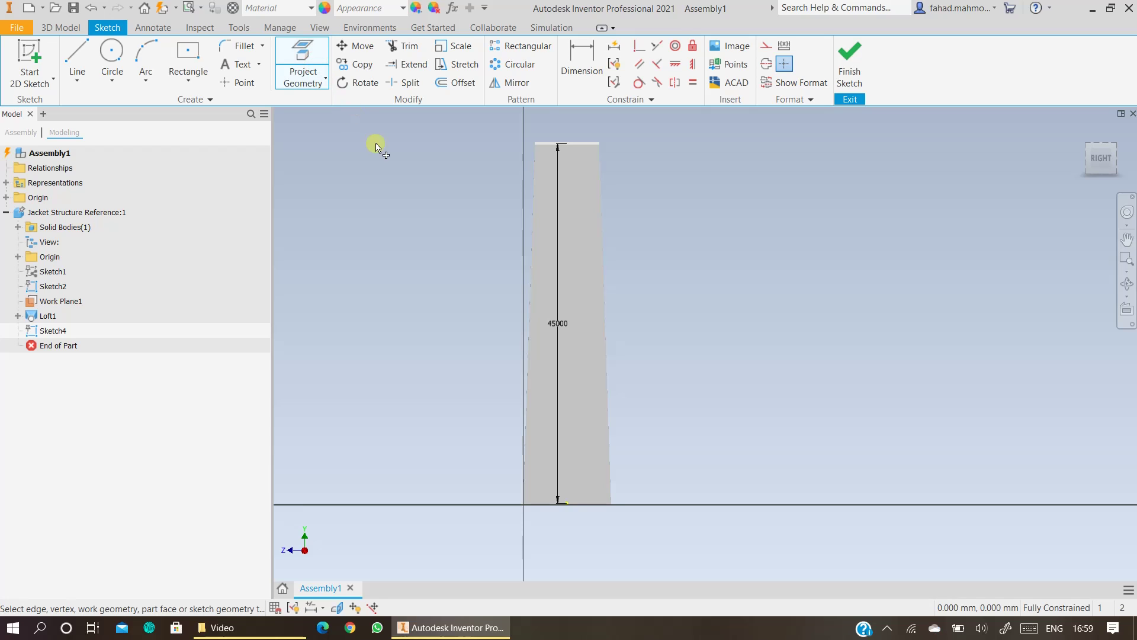
pyautogui.click(569, 256)
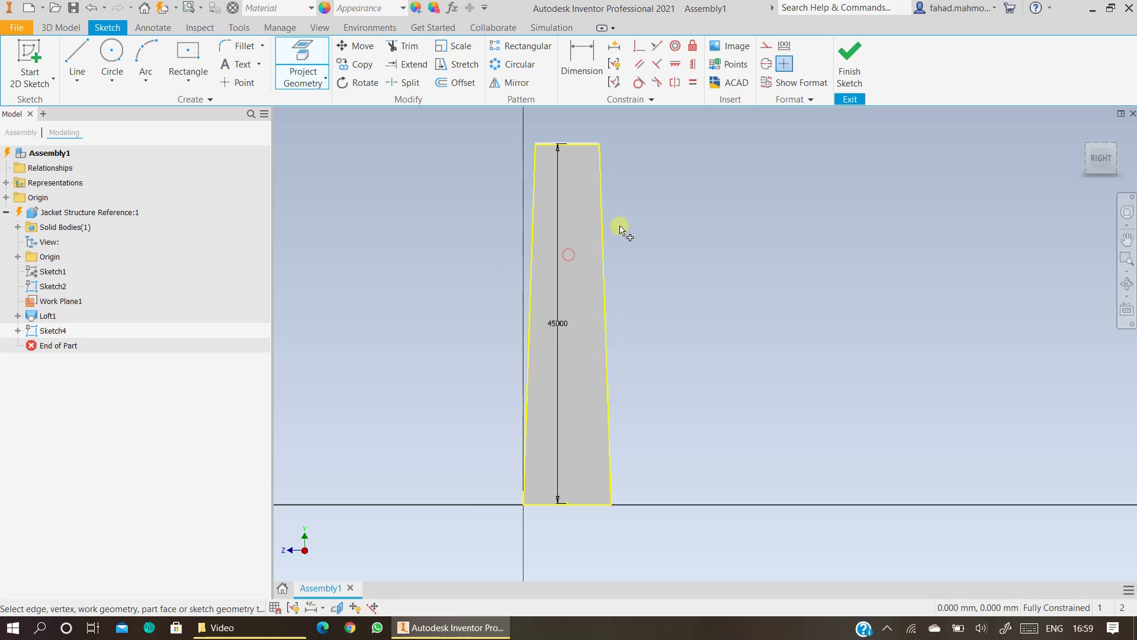
# - Examine both upper corners of the projected face outline against the edges of the loft
pyautogui.scroll(5, 588, 147)
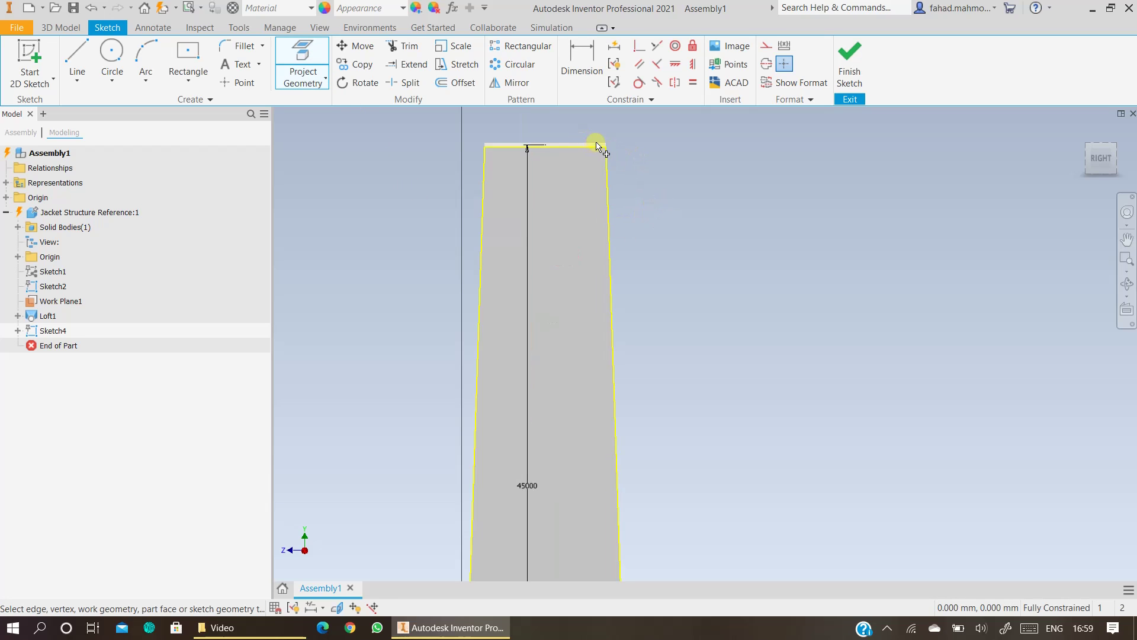
pyautogui.scroll(-5, 610, 236)
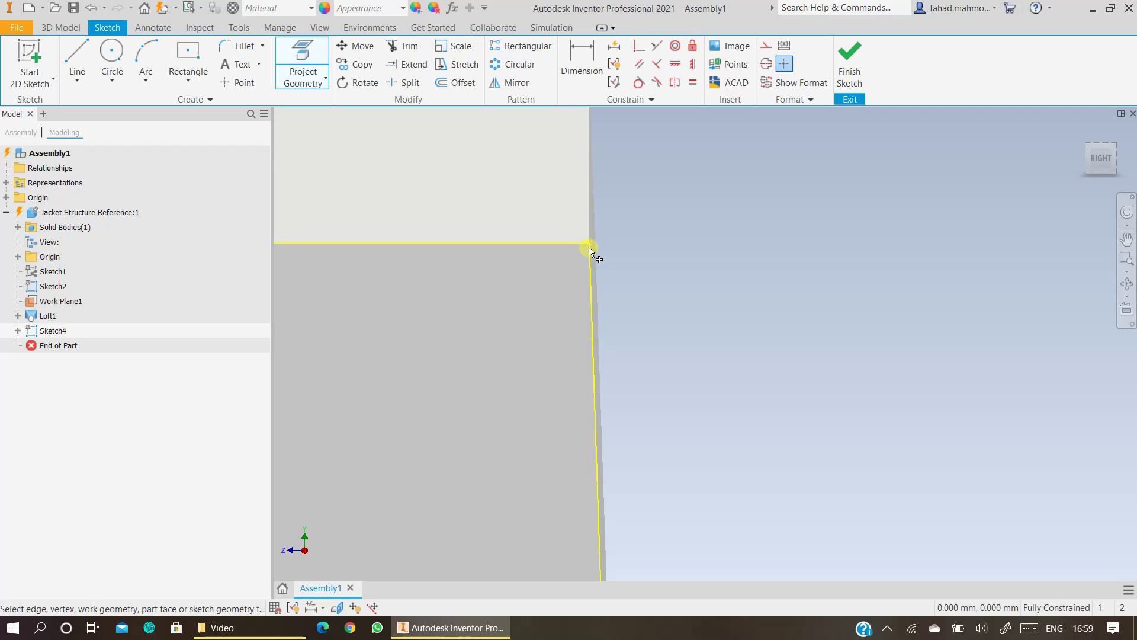
pyautogui.scroll(-5, 591, 252)
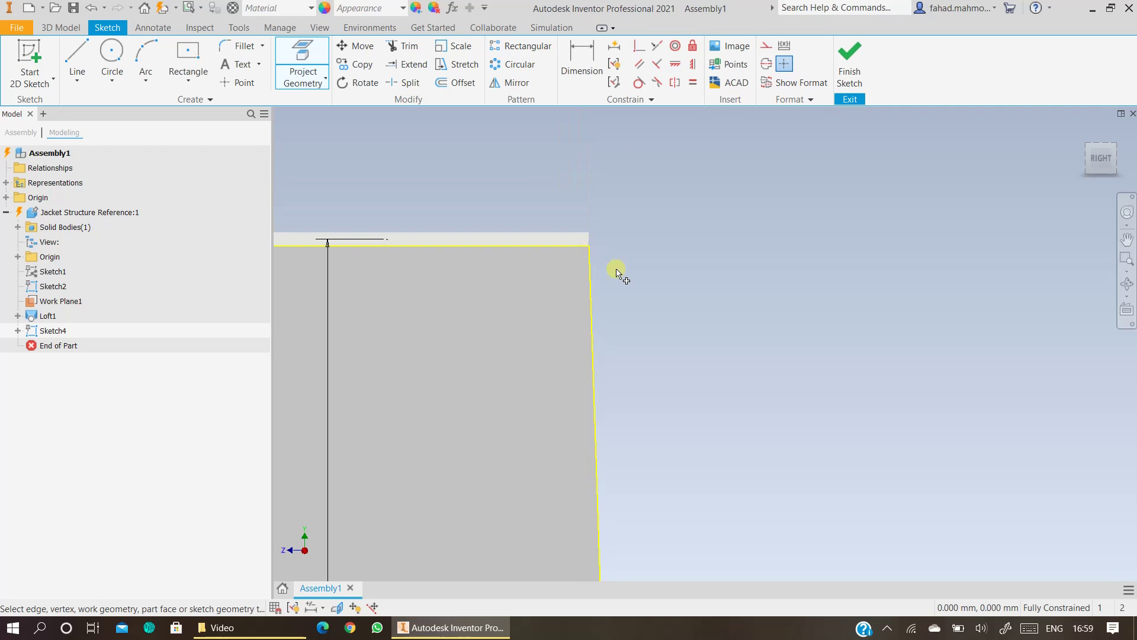
pyautogui.moveTo(735, 496); pyautogui.dragTo(802, 373, button='middle')
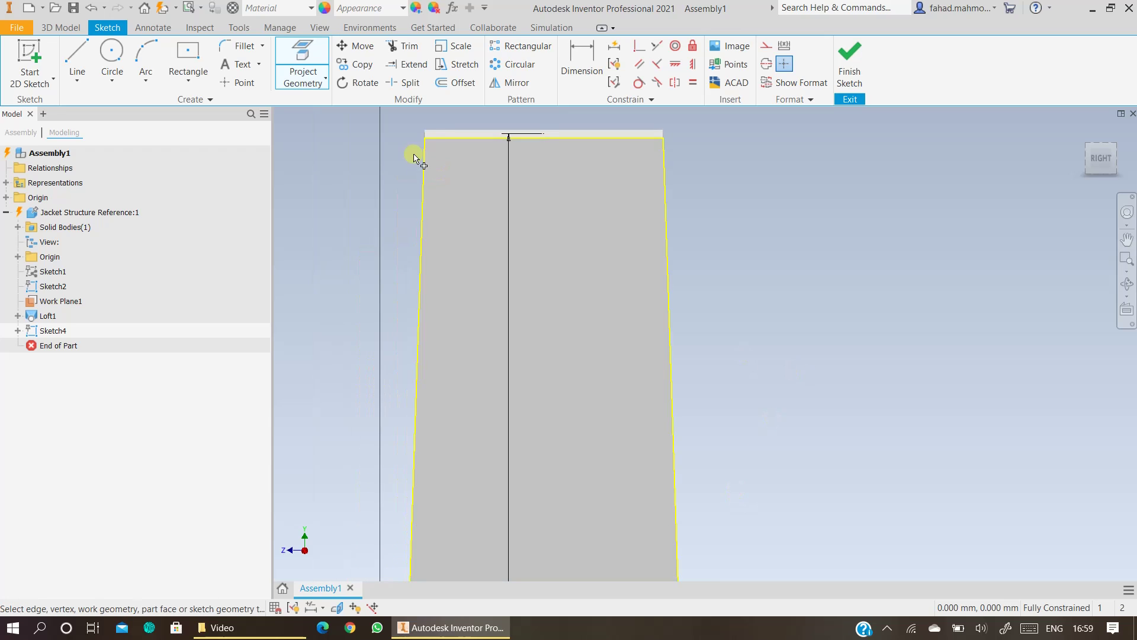
pyautogui.scroll(5, 421, 134)
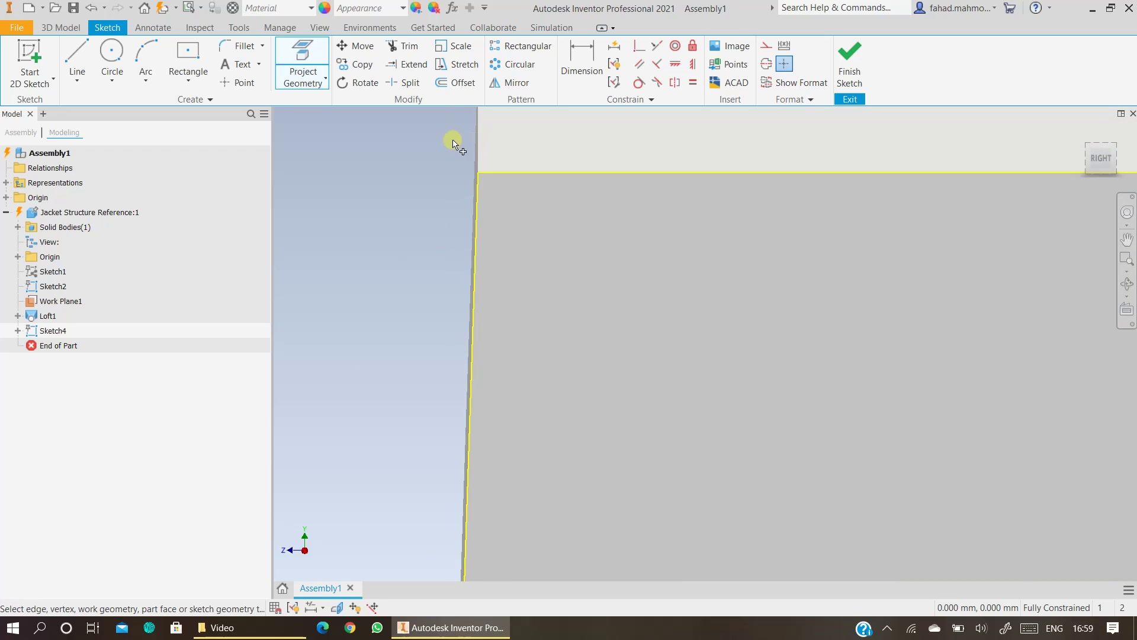
pyautogui.moveTo(454, 142); pyautogui.dragTo(450, 252, button='middle')
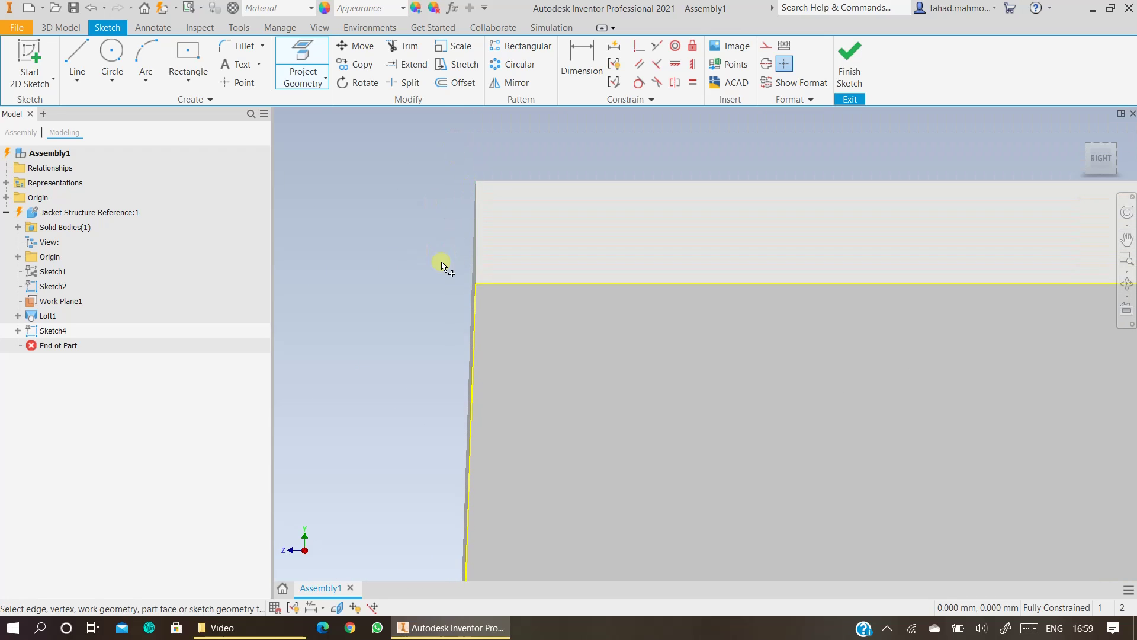
pyautogui.scroll(-5, 513, 318)
pyautogui.moveTo(650, 516)
pyautogui.mouseDown(button='middle')
pyautogui.moveTo(690, 340)
pyautogui.moveTo(669, 250)
pyautogui.moveTo(605, 318)
pyautogui.mouseUp(button='middle')
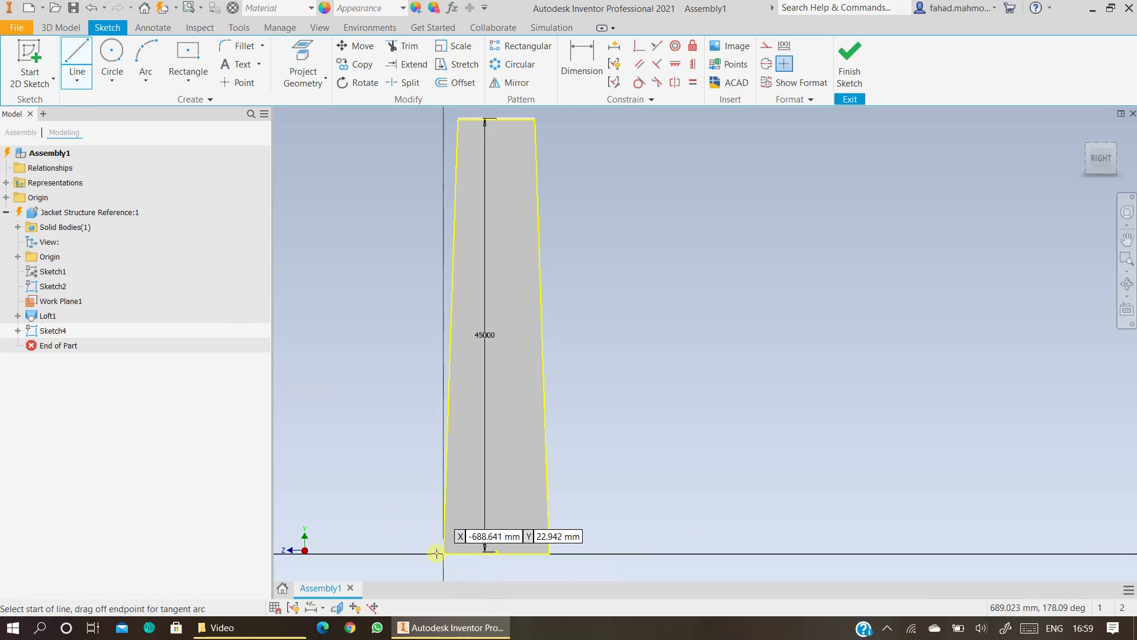
# - Draw a 15000 mm line from the lower-left corner of the face up along its left sloping edge toward the top corner
pyautogui.scroll(10, 441, 548)
pyautogui.scroll(5, 453, 529)
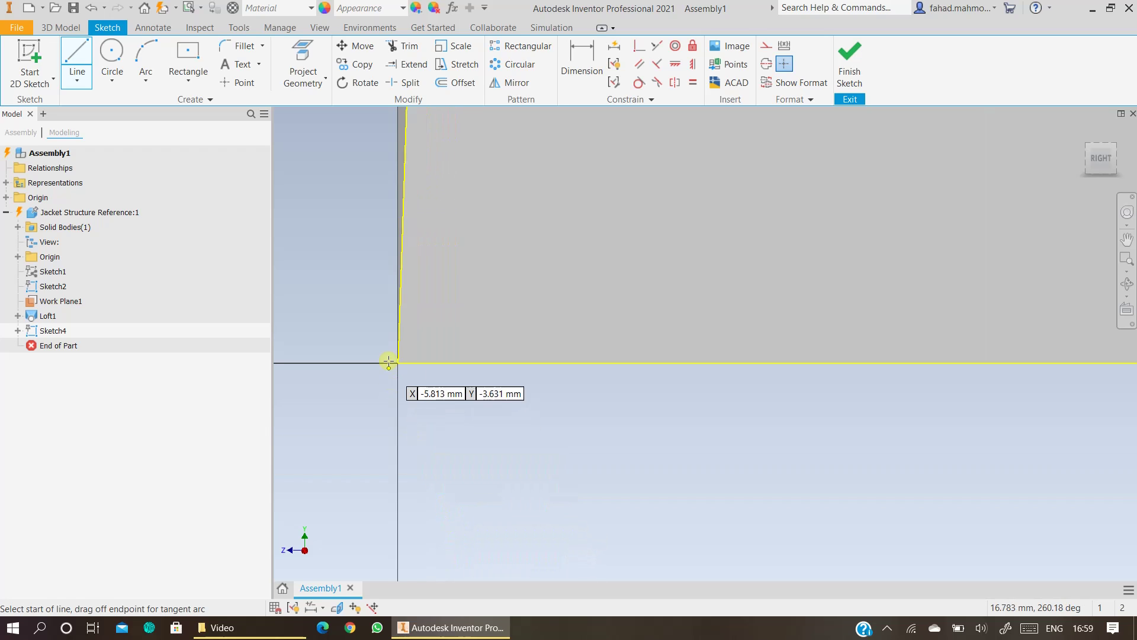
pyautogui.click(398, 360)
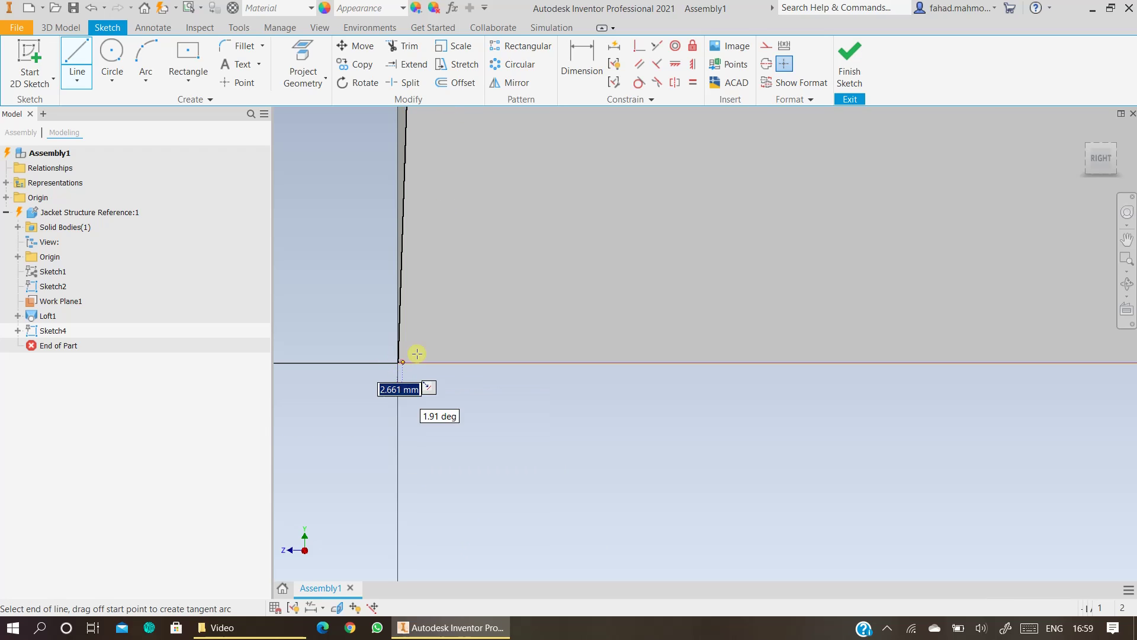
pyautogui.scroll(-2, 448, 321)
pyautogui.scroll(-3, 447, 321)
pyautogui.moveTo(457, 309); pyautogui.dragTo(469, 438, button='middle')
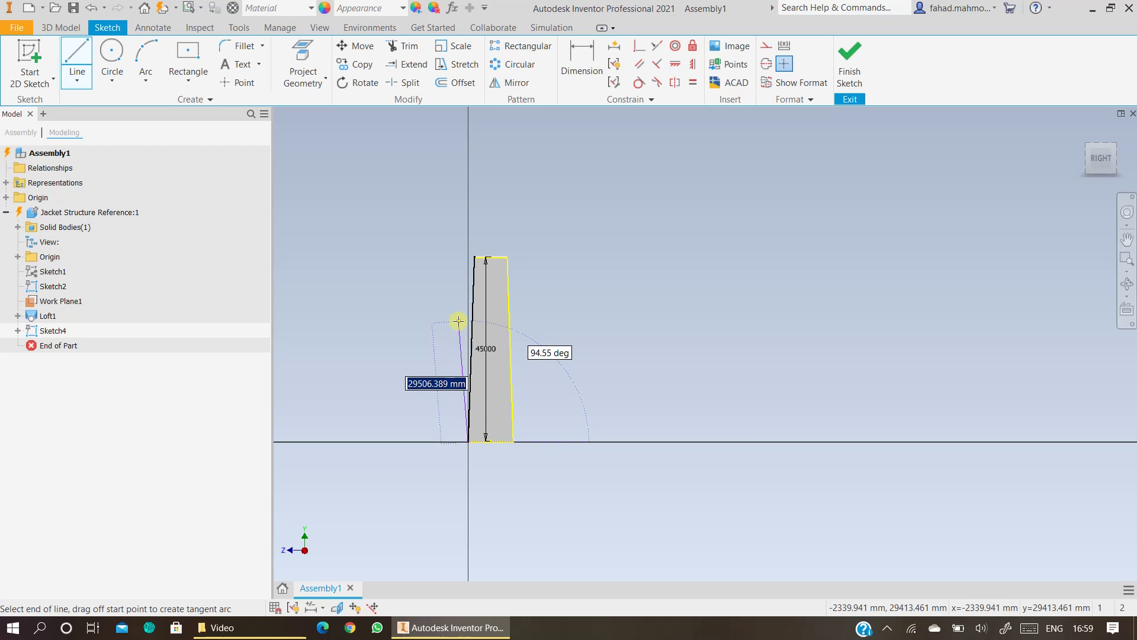
pyautogui.scroll(5, 460, 306)
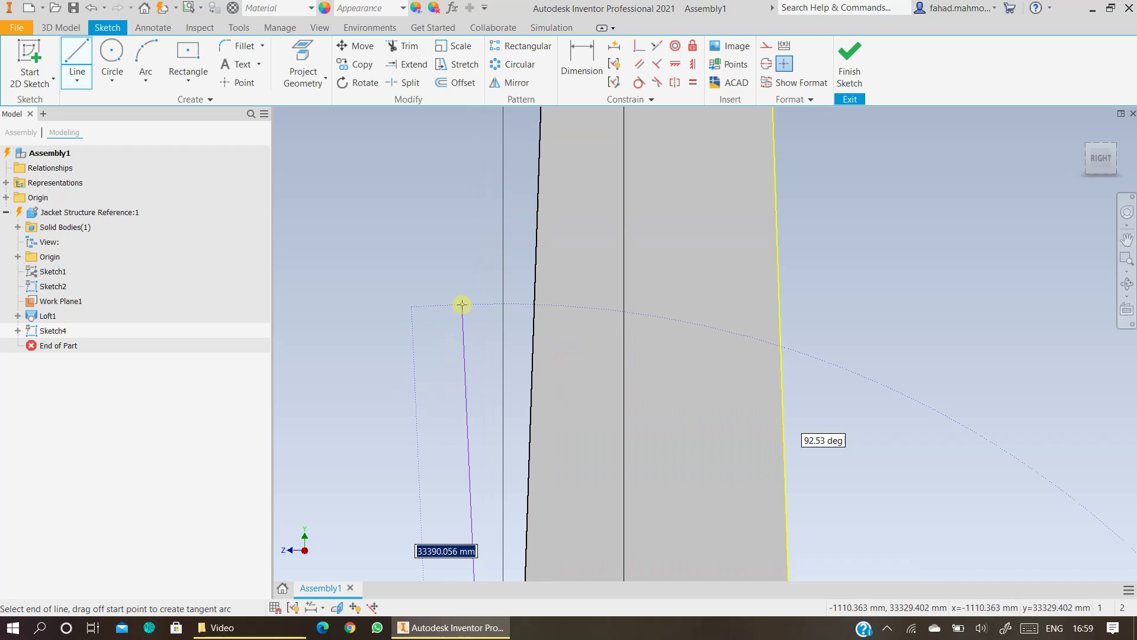
pyautogui.moveTo(610, 158)
pyautogui.mouseDown(button='middle')
pyautogui.moveTo(563, 287)
pyautogui.moveTo(544, 478)
pyautogui.mouseUp(button='middle')
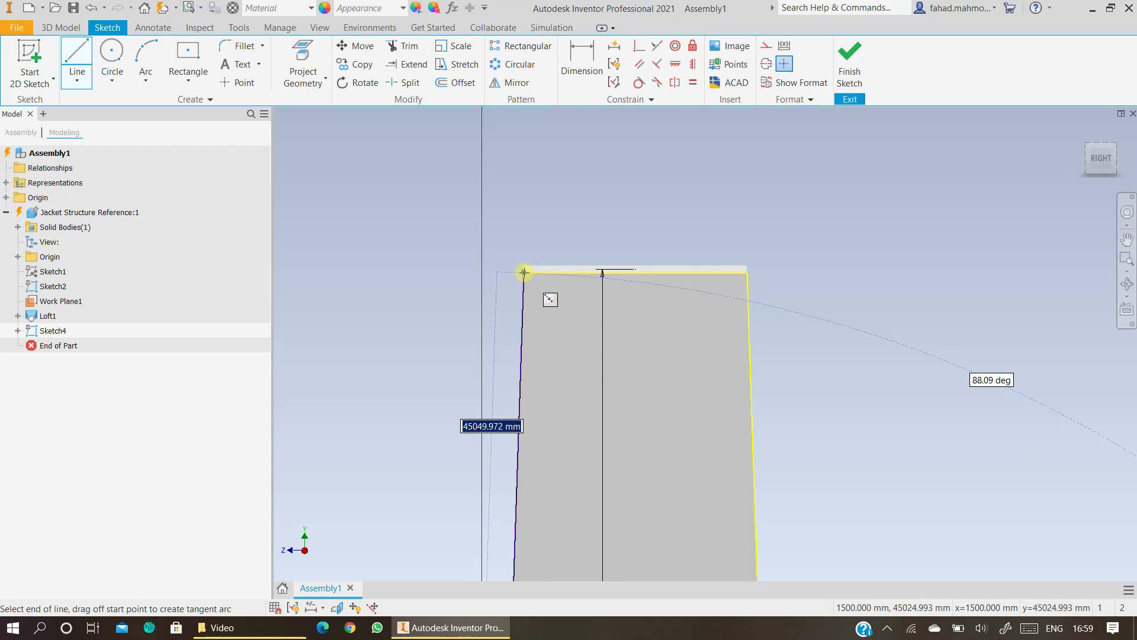
pyautogui.scroll(5, 521, 273)
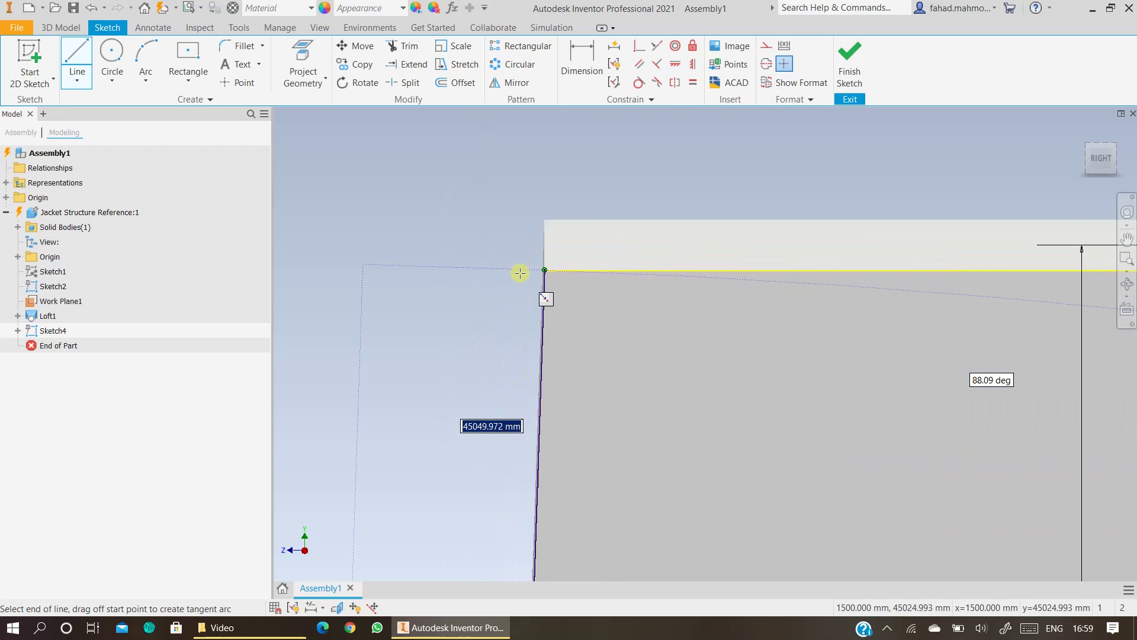
pyautogui.scroll(3, 520, 273)
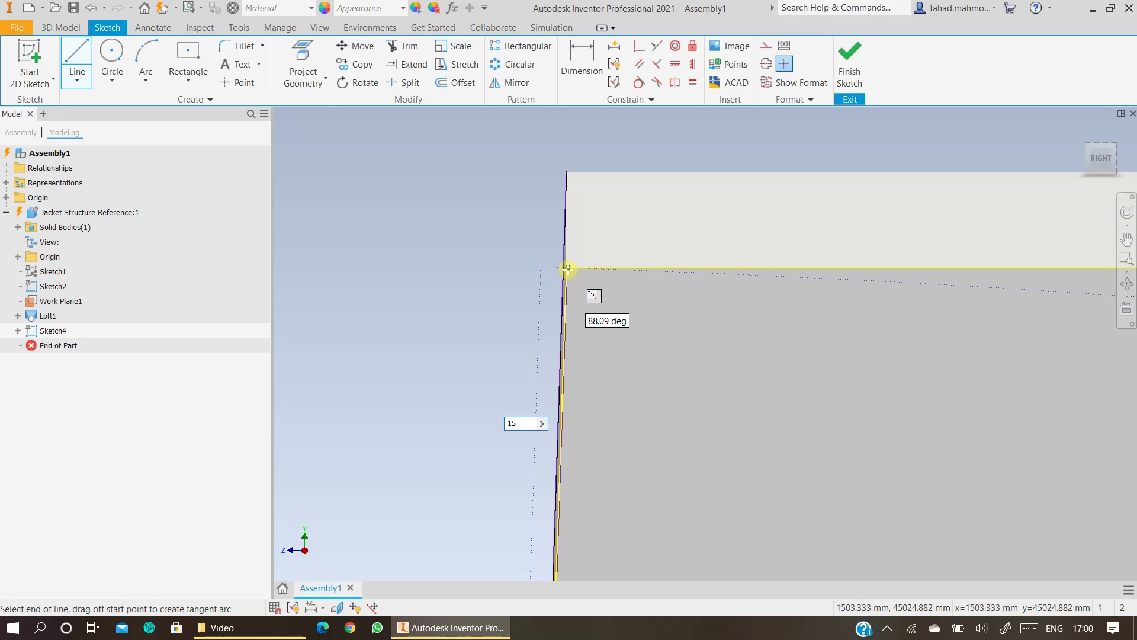
pyautogui.click(567, 270)
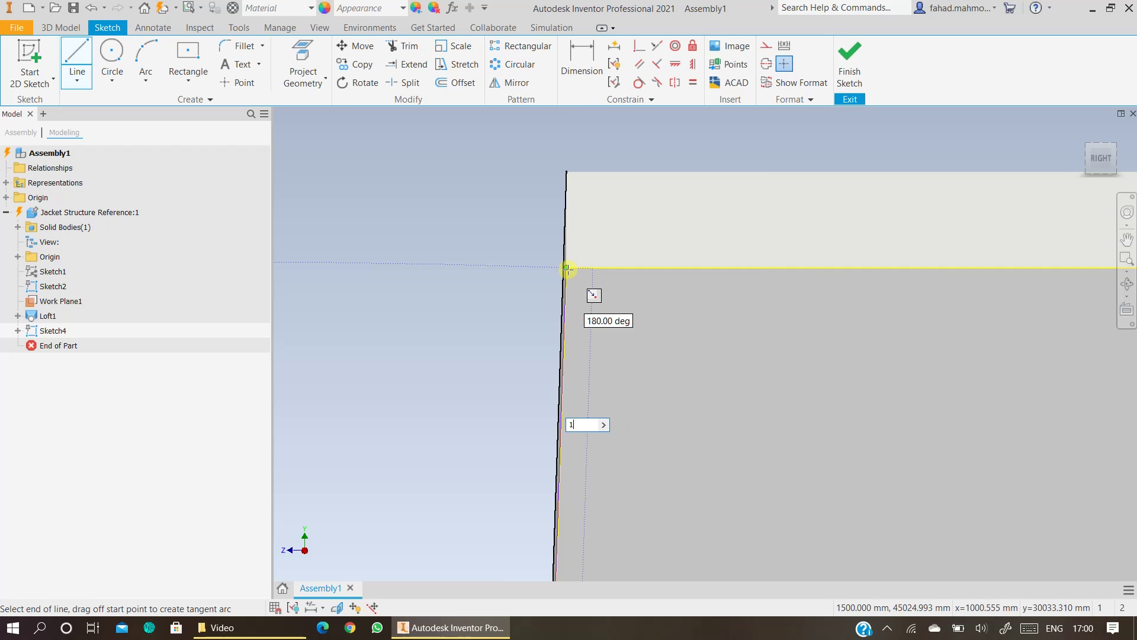
# - Continue along the left edge with a second 15000 mm segment and a final segment ending at the upper-left corner
pyautogui.write('15000')
pyautogui.press('Return')
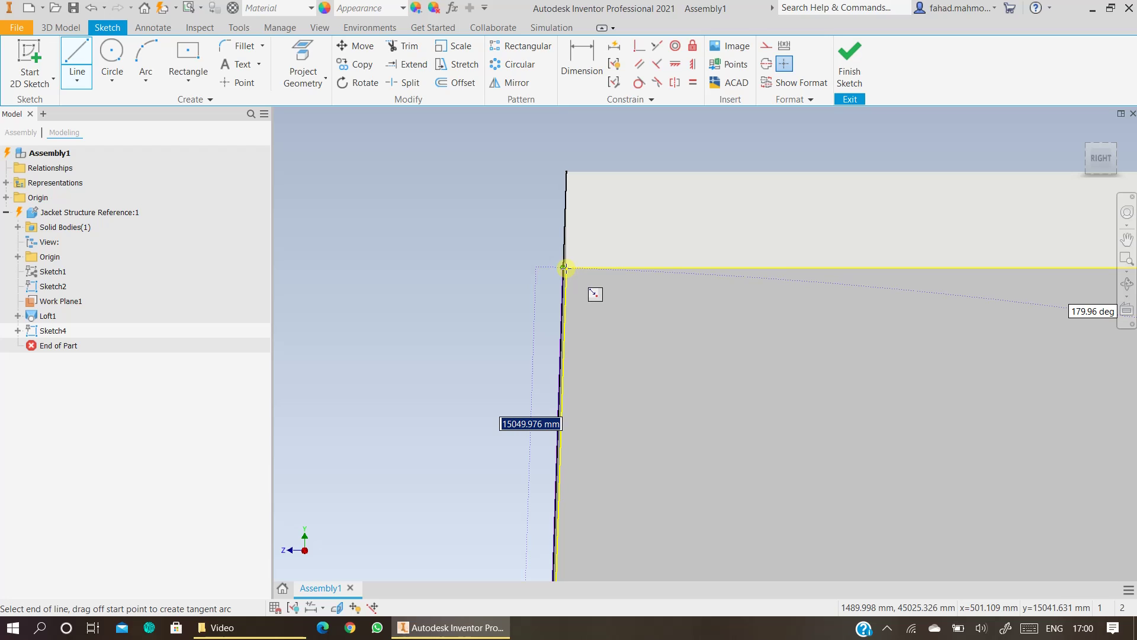
pyautogui.press('Escape')
# - Examine the line segments and division points along the left edge from the base to the top corner
pyautogui.scroll(-5, 670, 379)
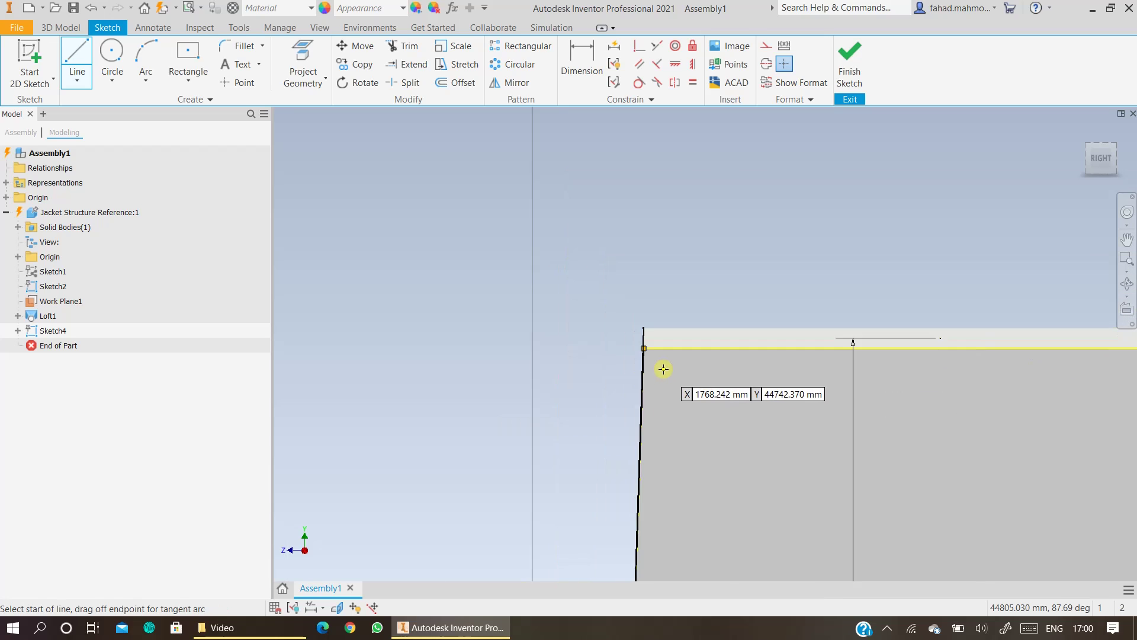
pyautogui.moveTo(680, 463); pyautogui.dragTo(626, 107, button='middle')
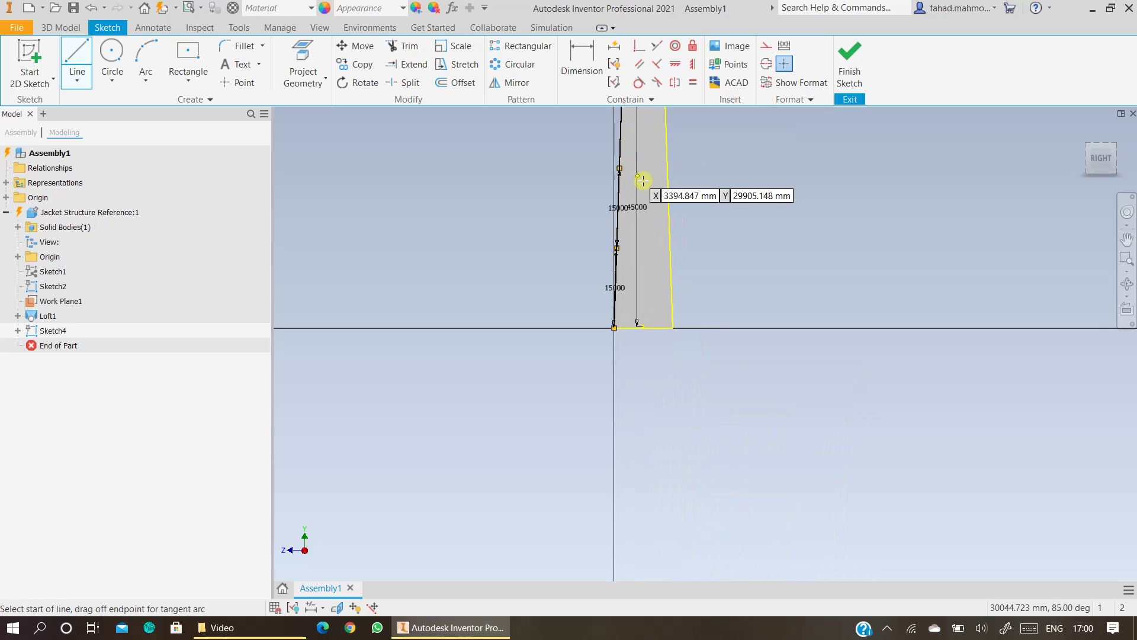
pyautogui.scroll(3, 608, 248)
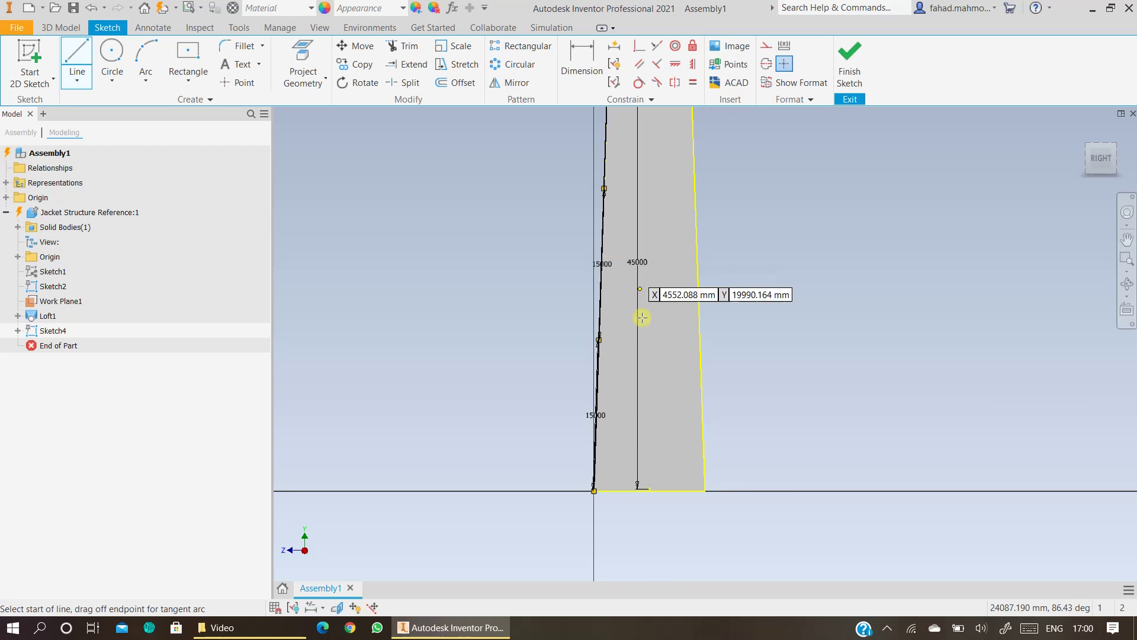
pyautogui.moveTo(629, 186)
pyautogui.mouseDown(button='middle')
pyautogui.moveTo(630, 330)
pyautogui.moveTo(625, 302)
pyautogui.mouseUp(button='middle')
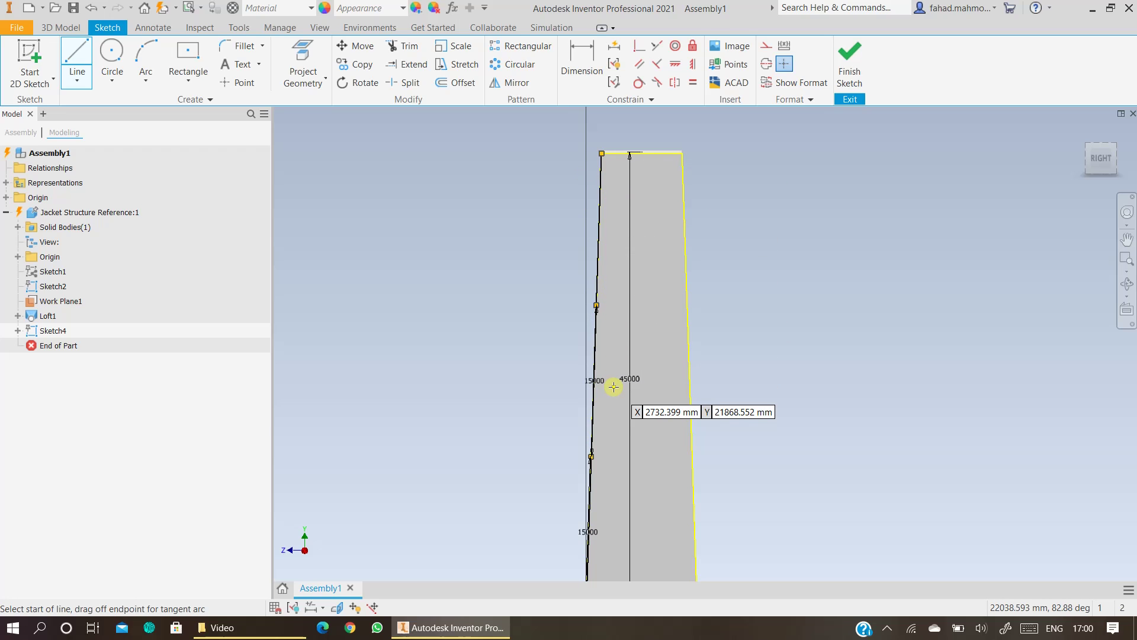
pyautogui.scroll(6, 601, 154)
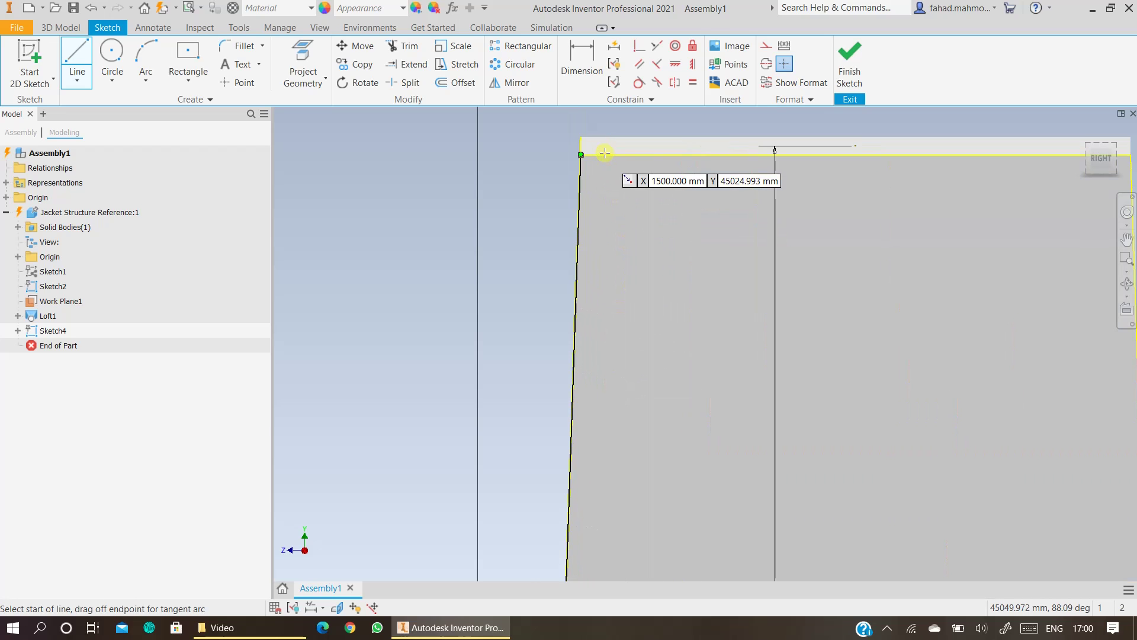
pyautogui.scroll(3, 581, 172)
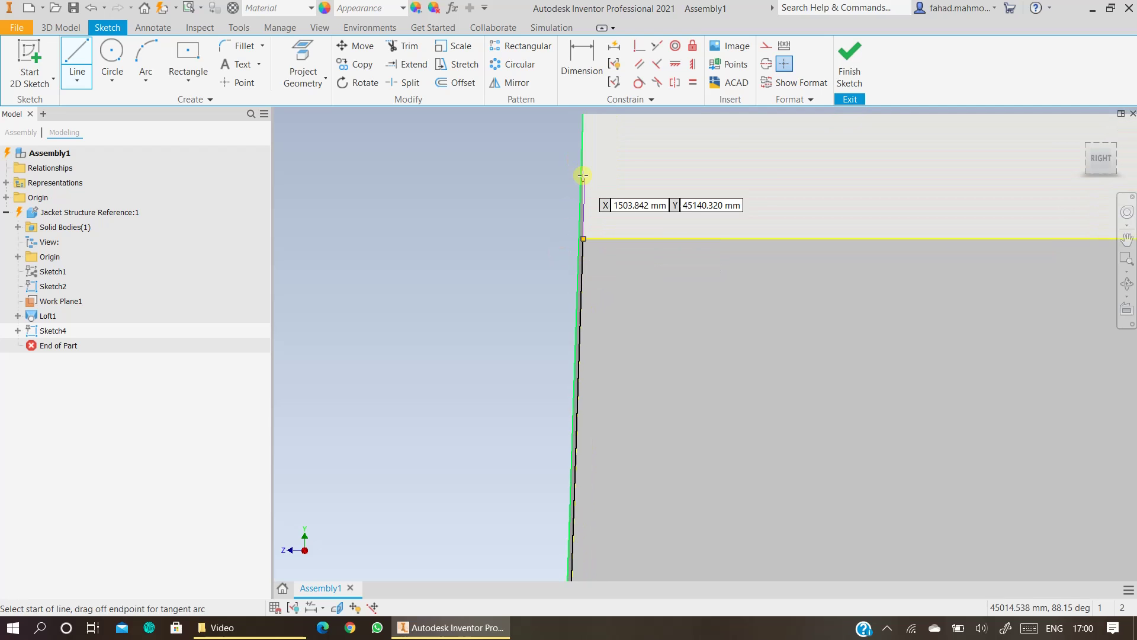
pyautogui.scroll(-4, 631, 346)
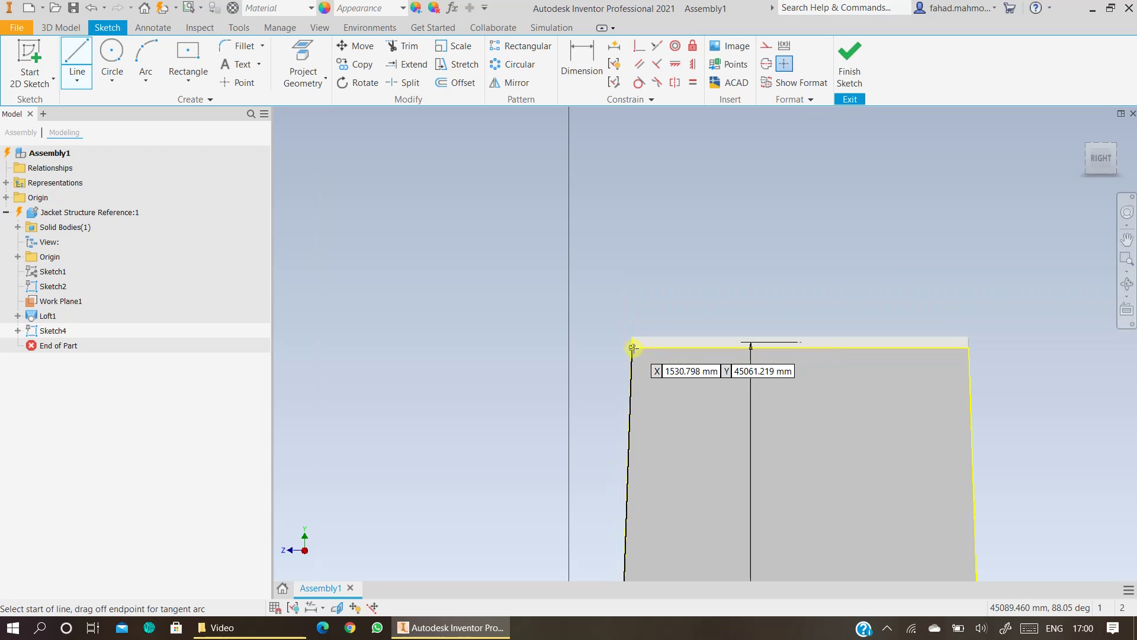
pyautogui.moveTo(765, 376); pyautogui.dragTo(686, 186, button='middle')
pyautogui.scroll(-5, 711, 335)
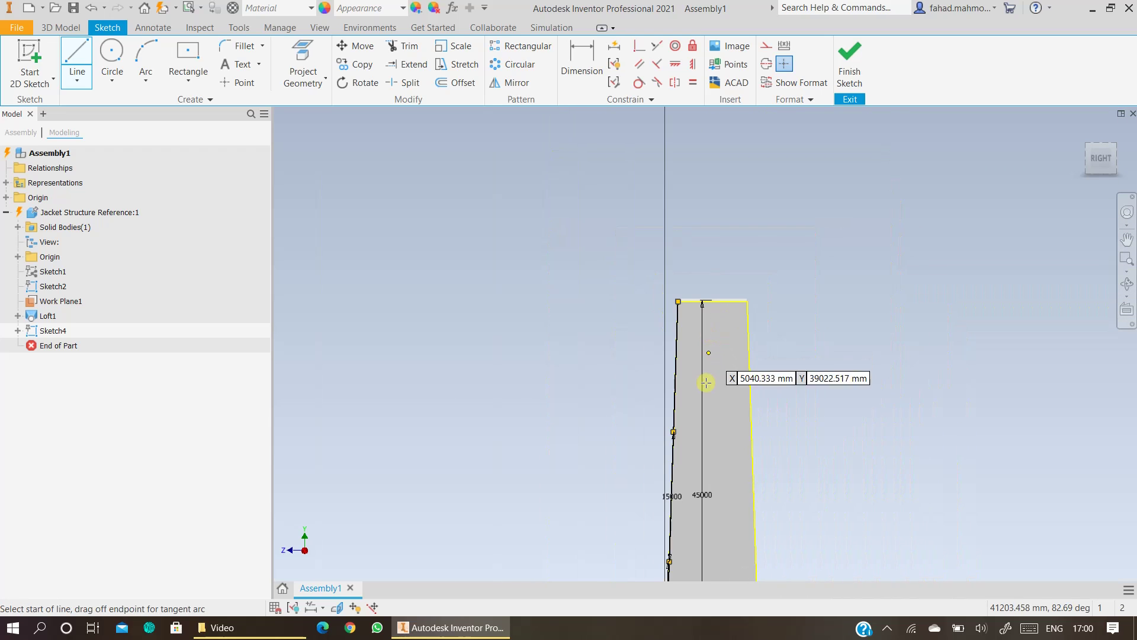
pyautogui.moveTo(838, 418)
pyautogui.mouseDown(button='middle')
pyautogui.moveTo(789, 241)
pyautogui.moveTo(780, 267)
pyautogui.mouseUp(button='middle')
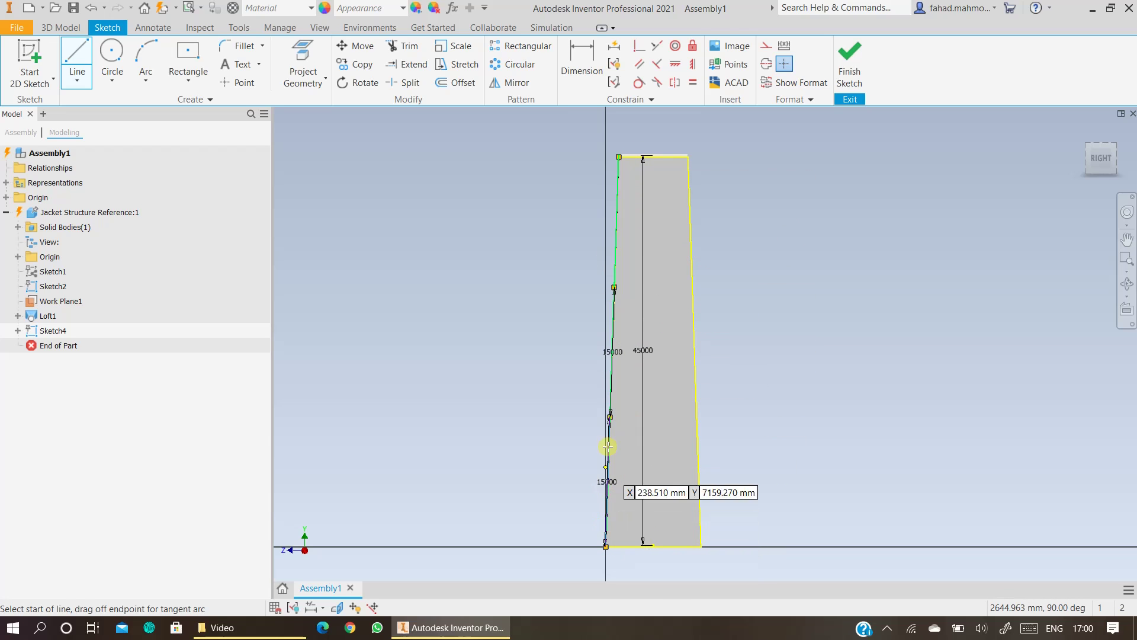
pyautogui.scroll(-2, 625, 146)
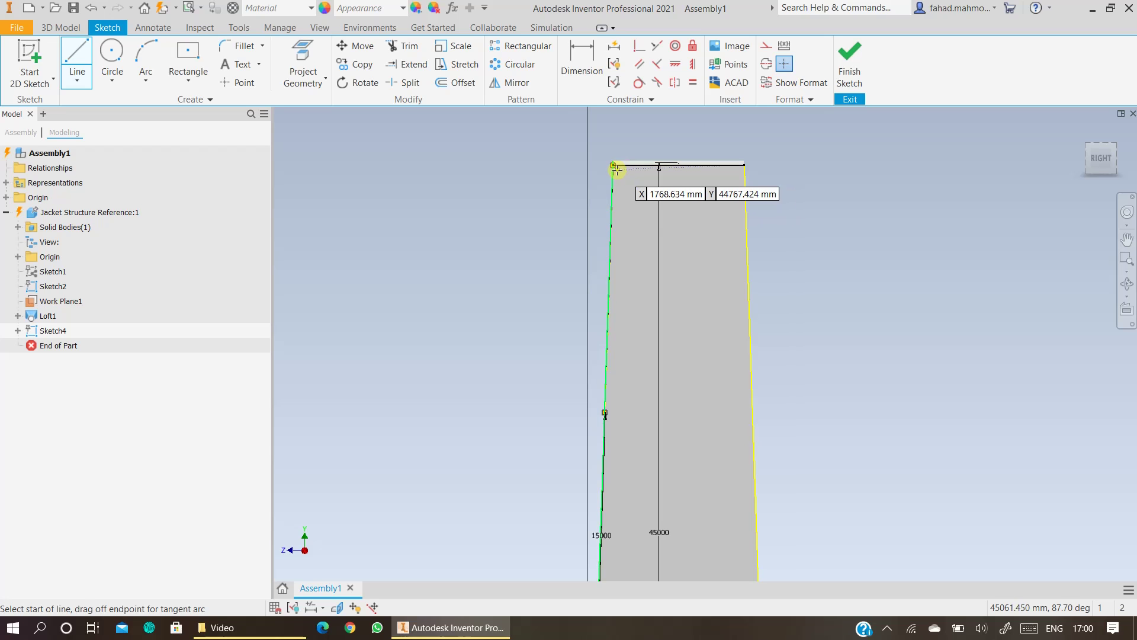
pyautogui.moveTo(936, 320); pyautogui.dragTo(870, 197, button='middle')
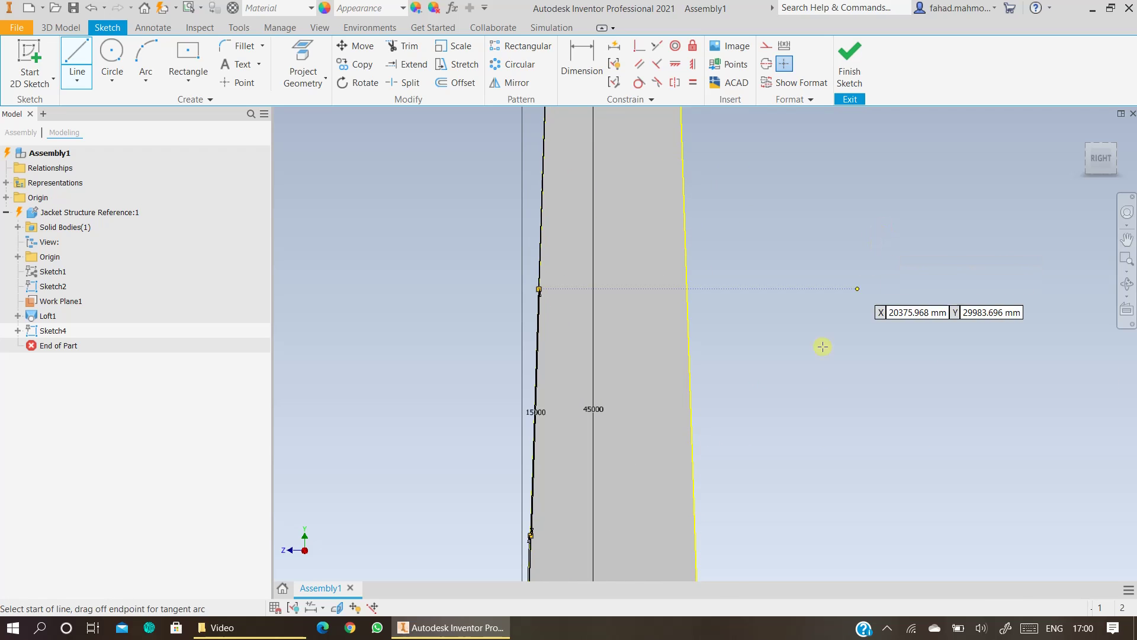
# - Draw a horizontal line about 10001 mm long from the lower division point on the left edge to the right sloping edge
pyautogui.scroll(2, 823, 346)
pyautogui.moveTo(799, 385)
pyautogui.mouseDown(button='middle')
pyautogui.moveTo(691, 158)
pyautogui.moveTo(683, 243)
pyautogui.mouseUp(button='middle')
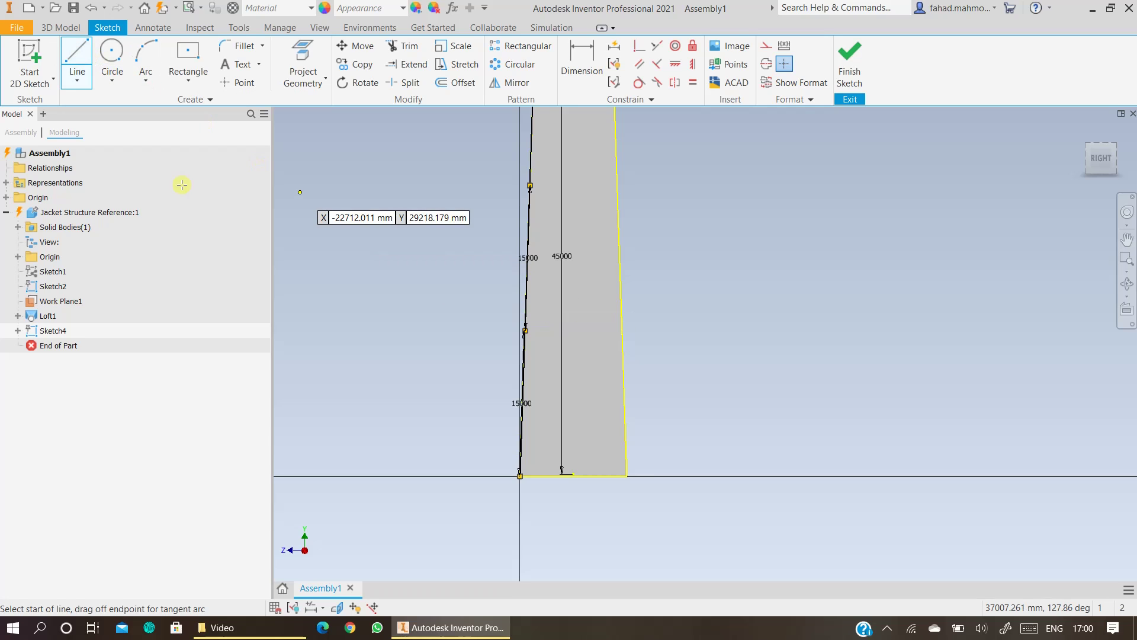
pyautogui.click(525, 330)
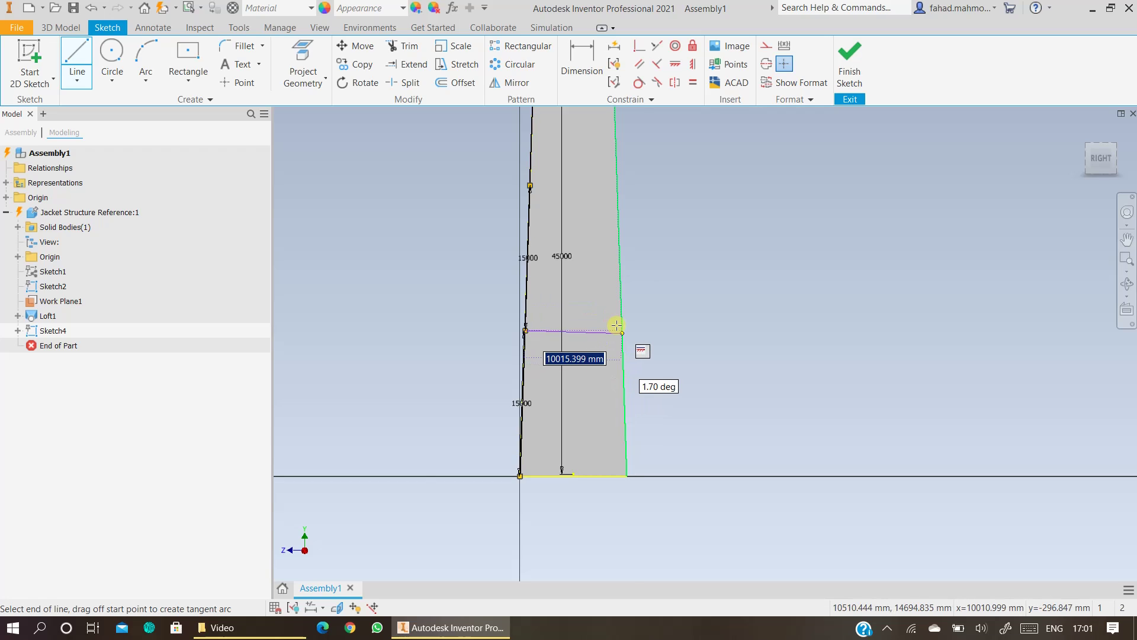
pyautogui.scroll(-5, 612, 326)
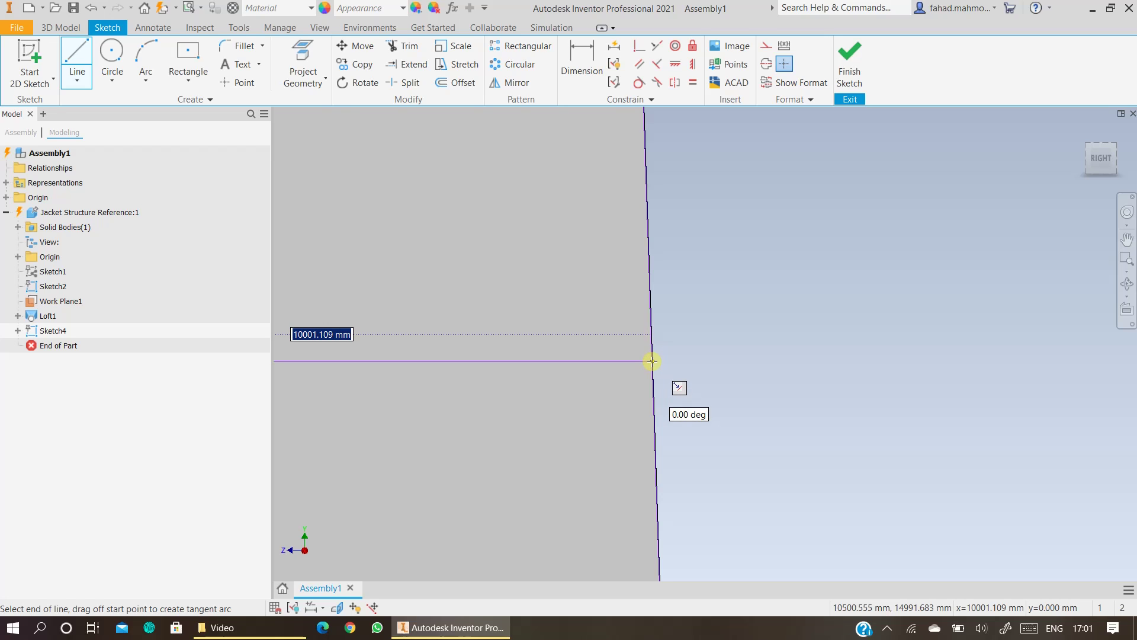
pyautogui.doubleClick(652, 360)
pyautogui.scroll(-5, 672, 358)
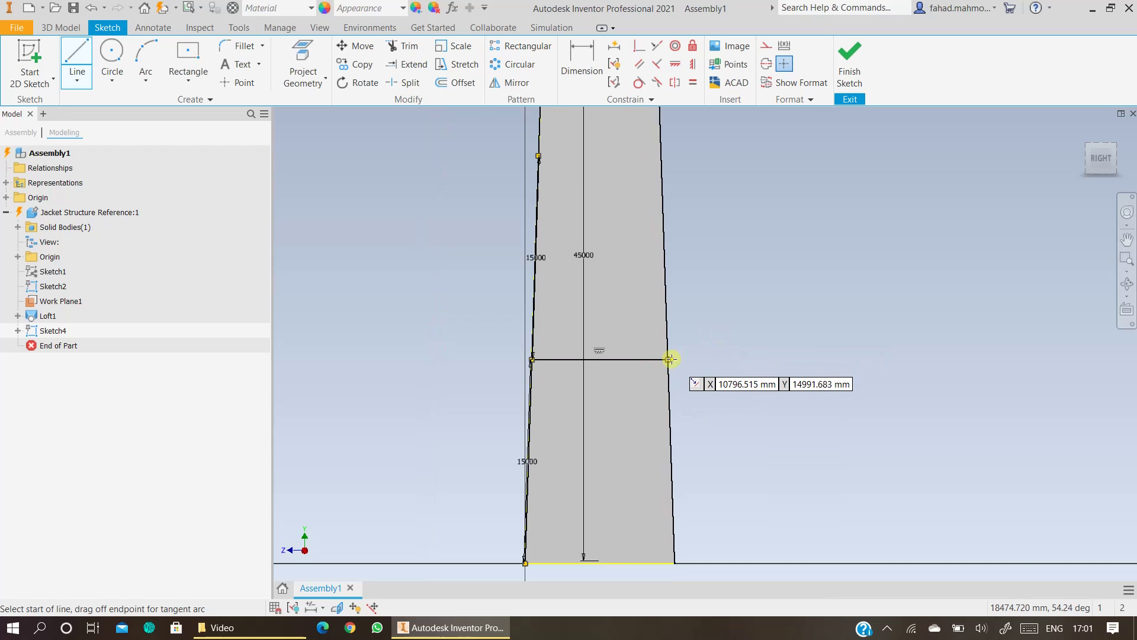
# - Draw a horizontal line from the upper division point on the left edge across to the right sloping edge
pyautogui.moveTo(687, 271); pyautogui.dragTo(669, 330, button='middle')
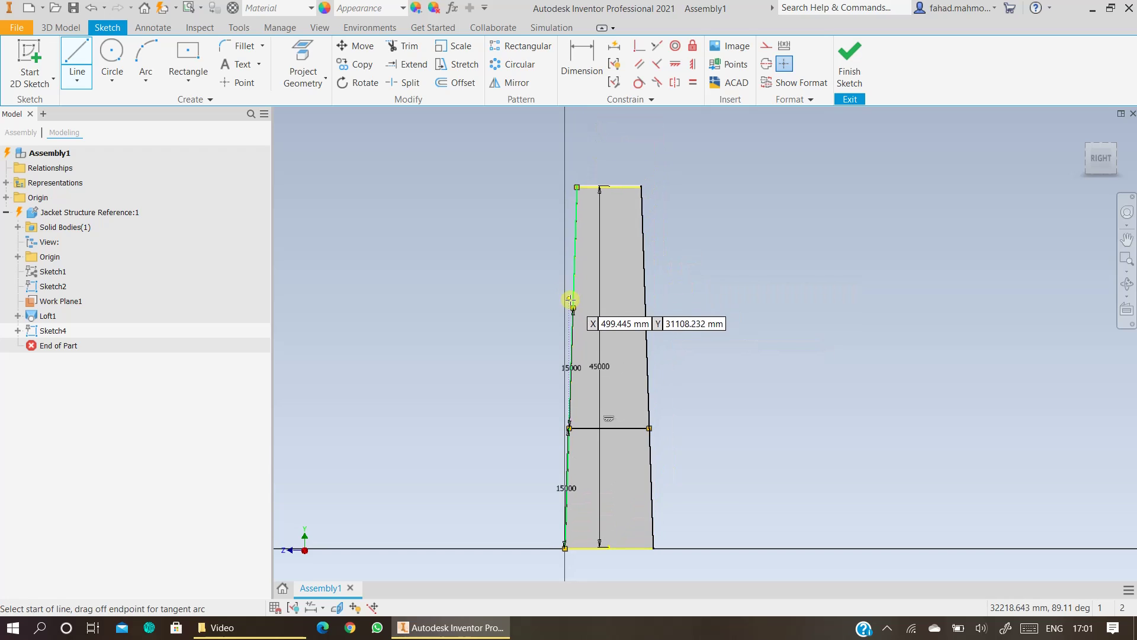
pyautogui.scroll(-5, 570, 307)
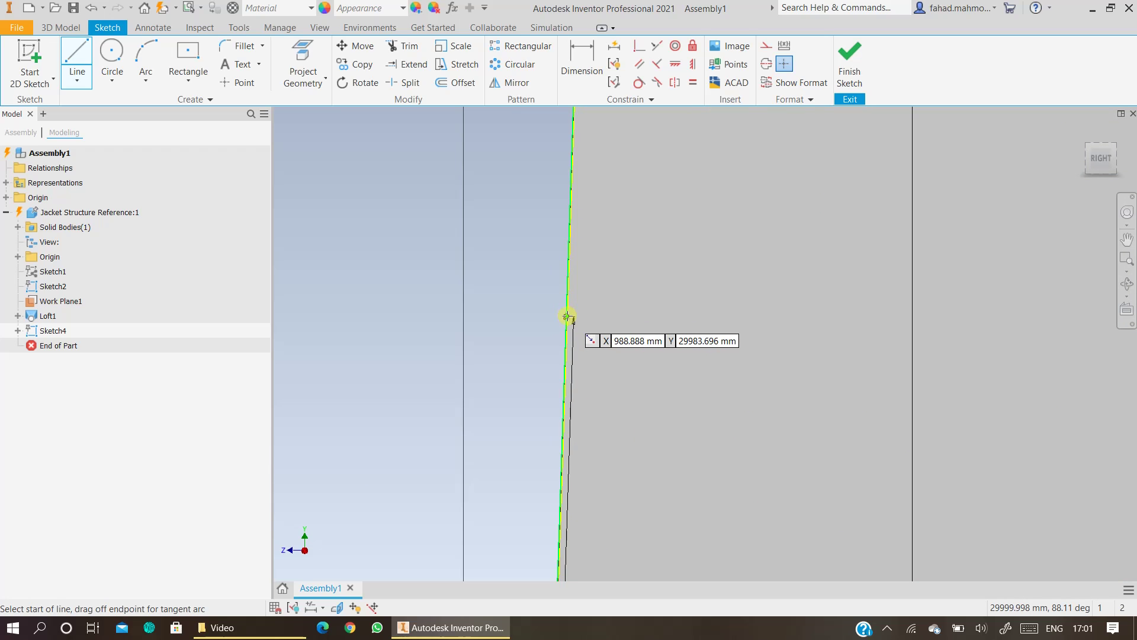
pyautogui.click(568, 317)
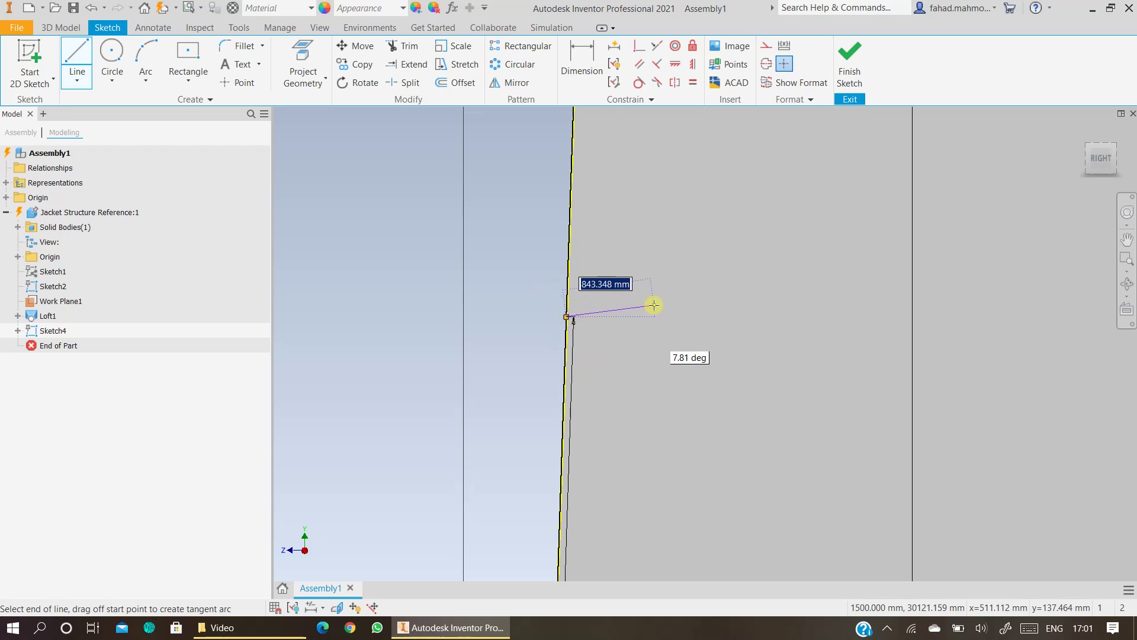
pyautogui.scroll(5, 652, 305)
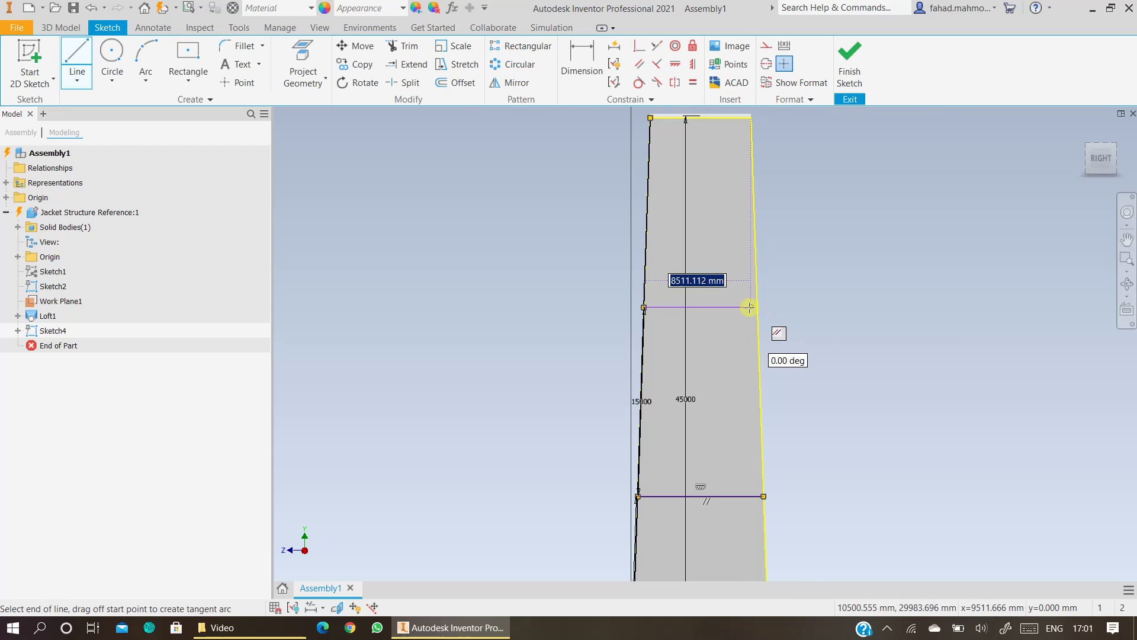
pyautogui.scroll(-5, 749, 308)
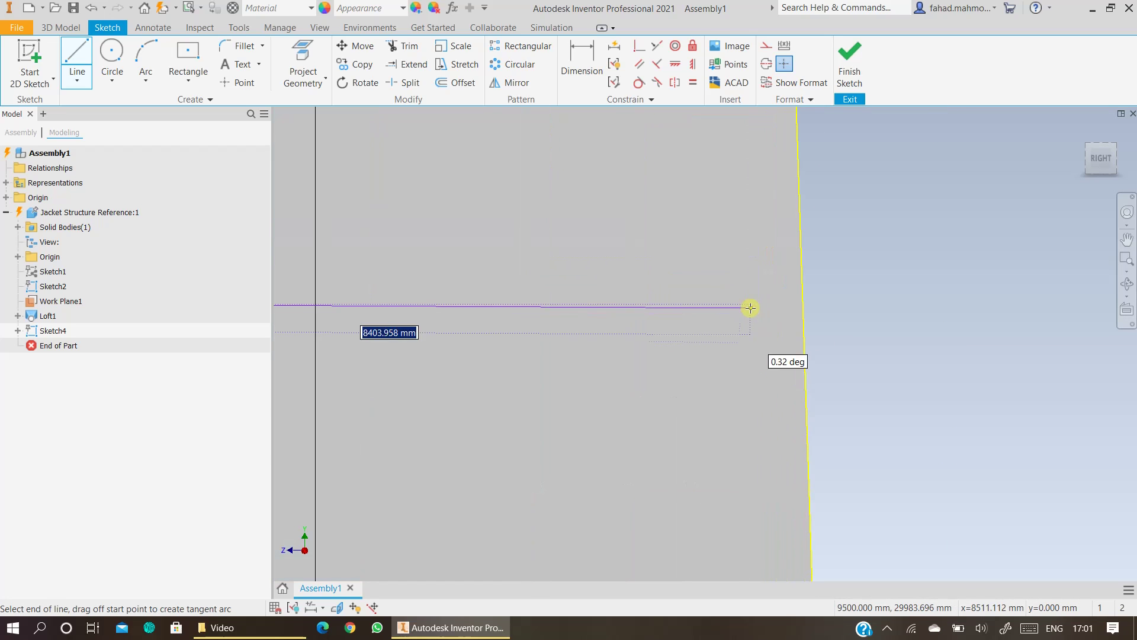
pyautogui.click(803, 304)
pyautogui.scroll(5, 803, 303)
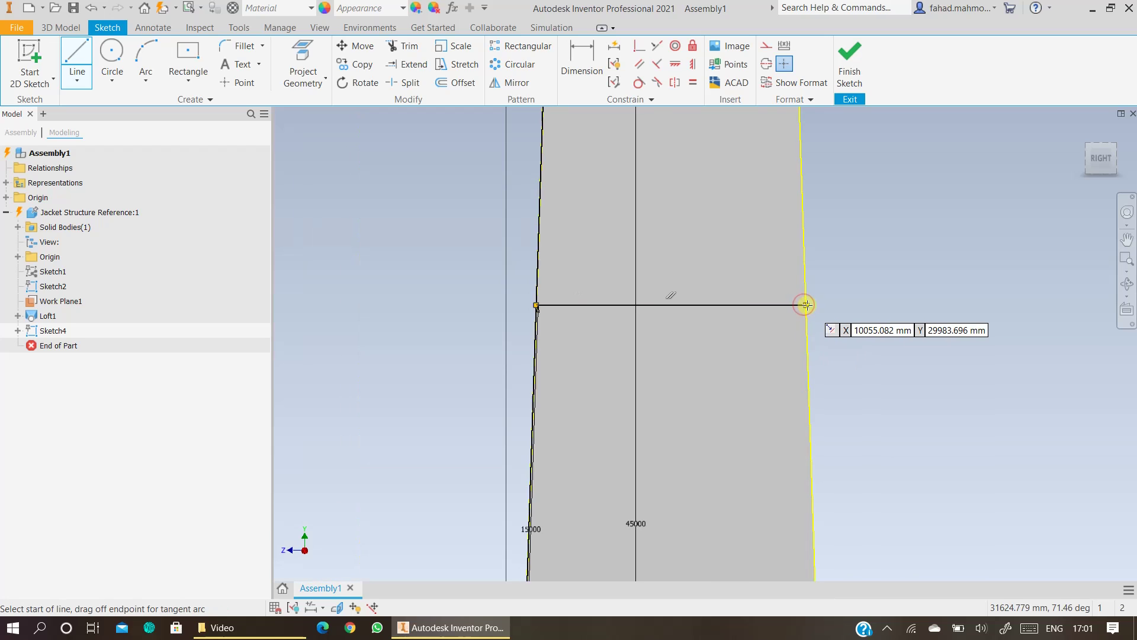
# - Draw a diagonal line from the face's upper-left corner down to the right end of the upper horizontal line
pyautogui.moveTo(817, 385)
pyautogui.mouseDown(button='middle')
pyautogui.moveTo(609, 322)
pyautogui.moveTo(590, 361)
pyautogui.mouseUp(button='middle')
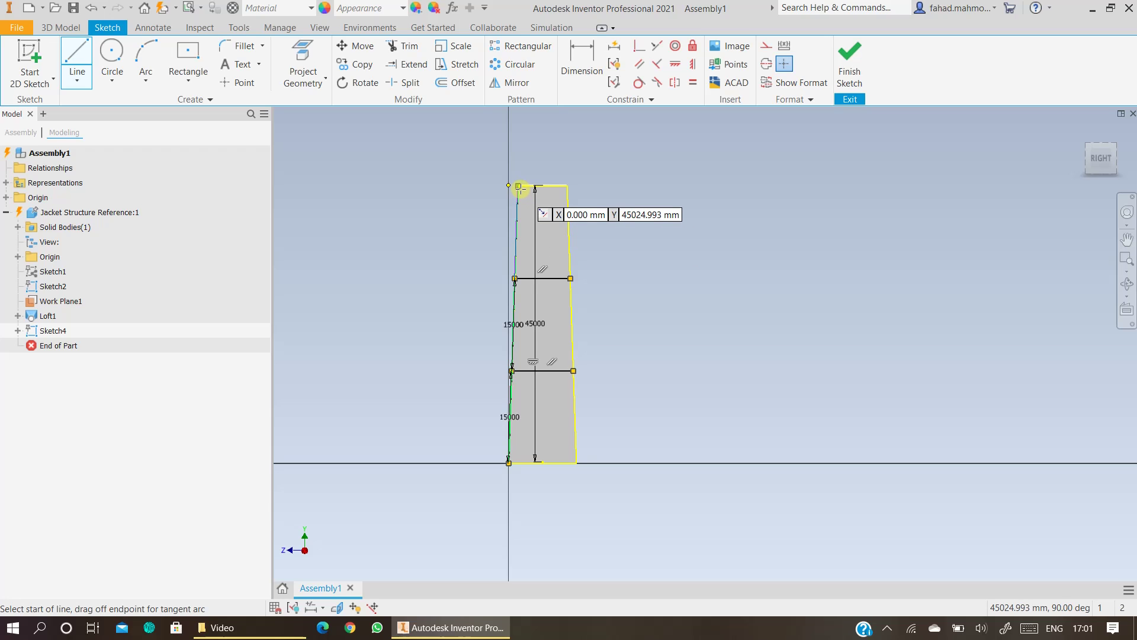
pyautogui.scroll(6, 520, 188)
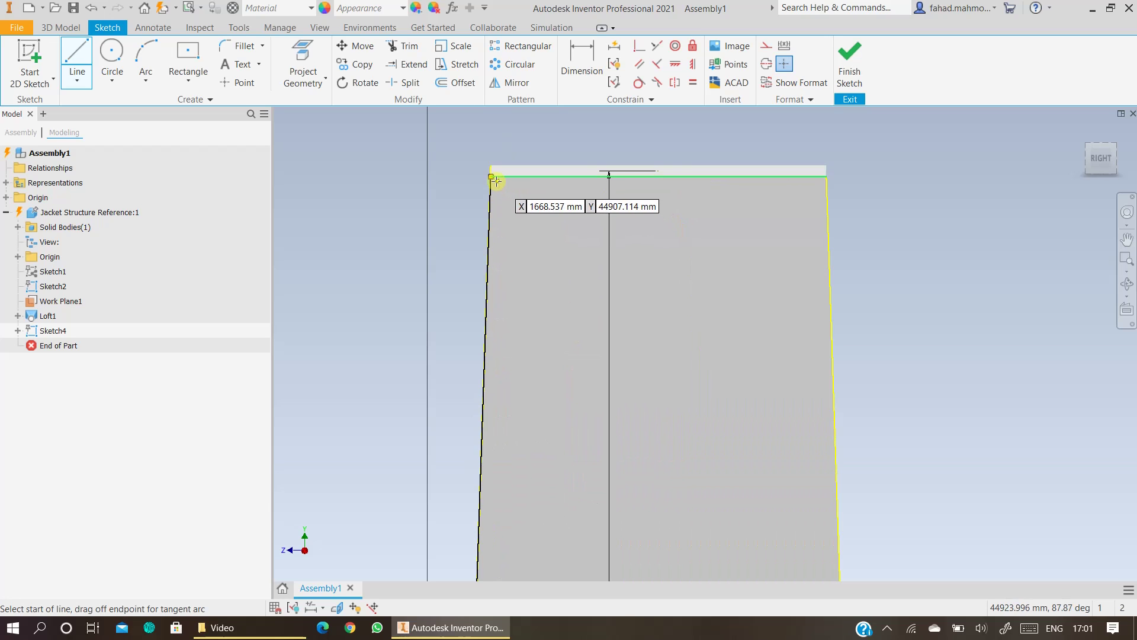
pyautogui.click(491, 176)
pyautogui.moveTo(785, 444); pyautogui.dragTo(610, 70, button='middle')
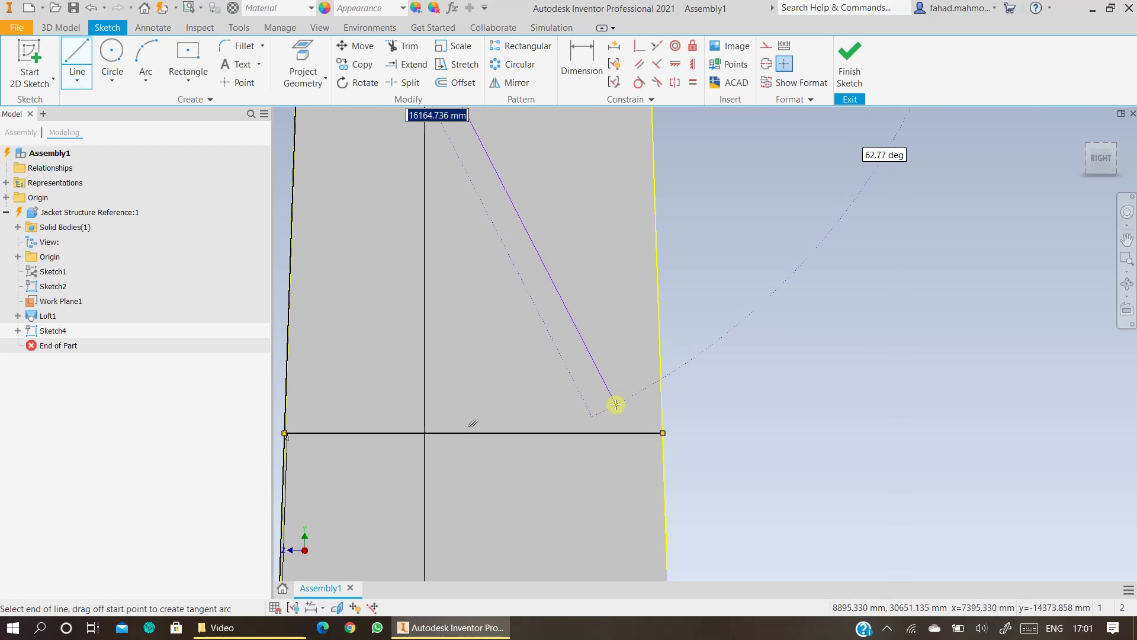
pyautogui.click(661, 433)
# - Draw a diagonal from the right end of the upper horizontal line to the left end of the lower one
pyautogui.scroll(3, 718, 434)
pyautogui.moveTo(719, 434); pyautogui.dragTo(723, 198, button='middle')
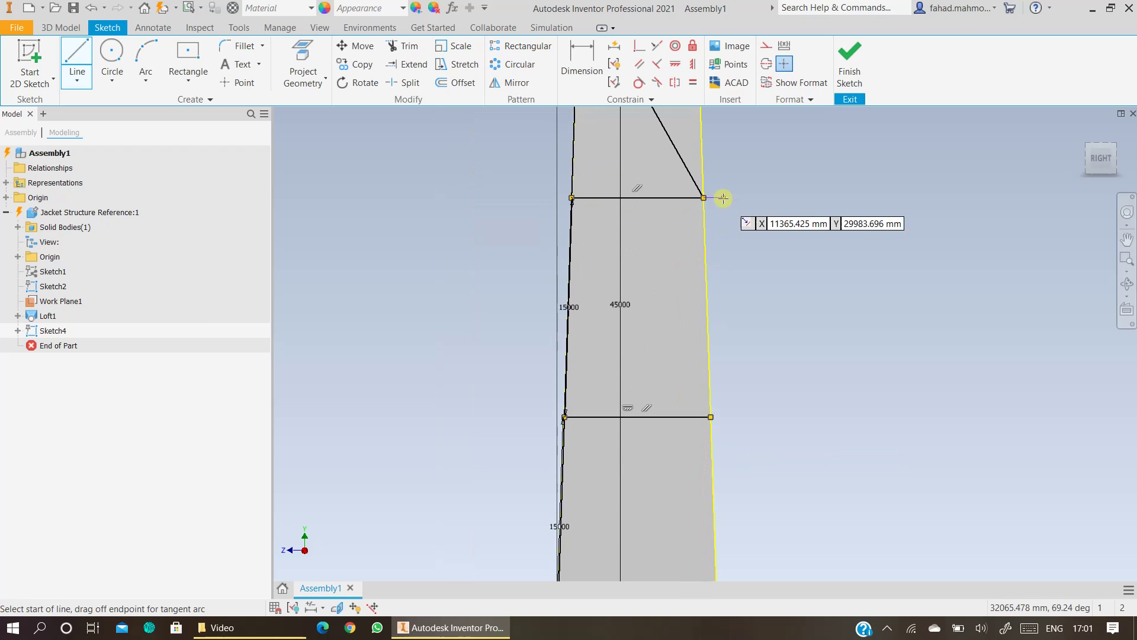
pyautogui.click(705, 199)
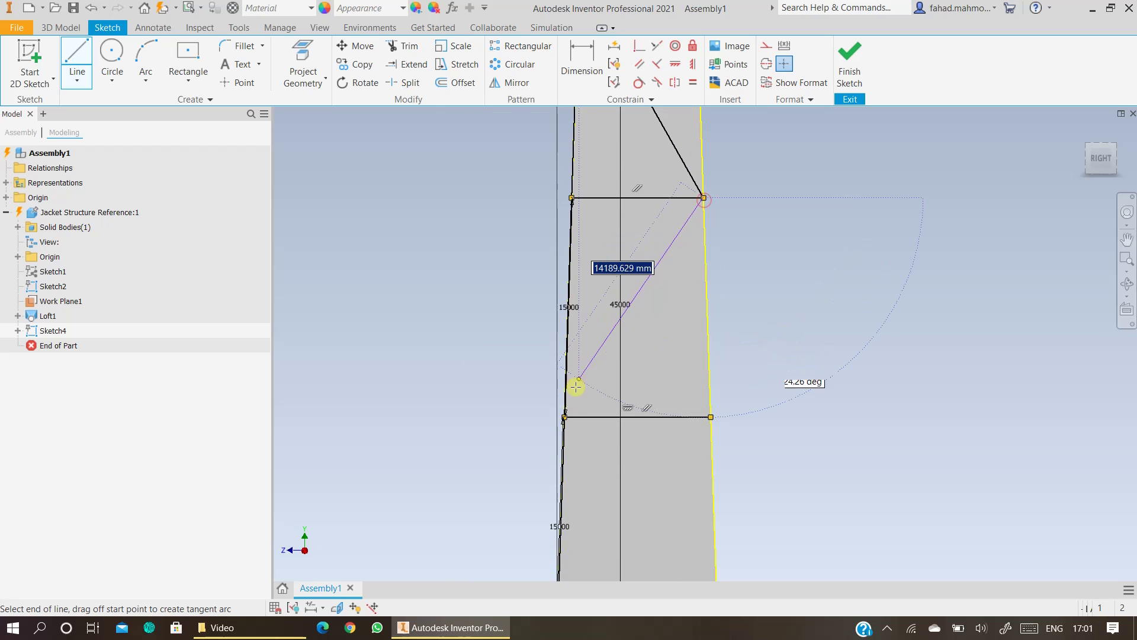
pyautogui.click(566, 414)
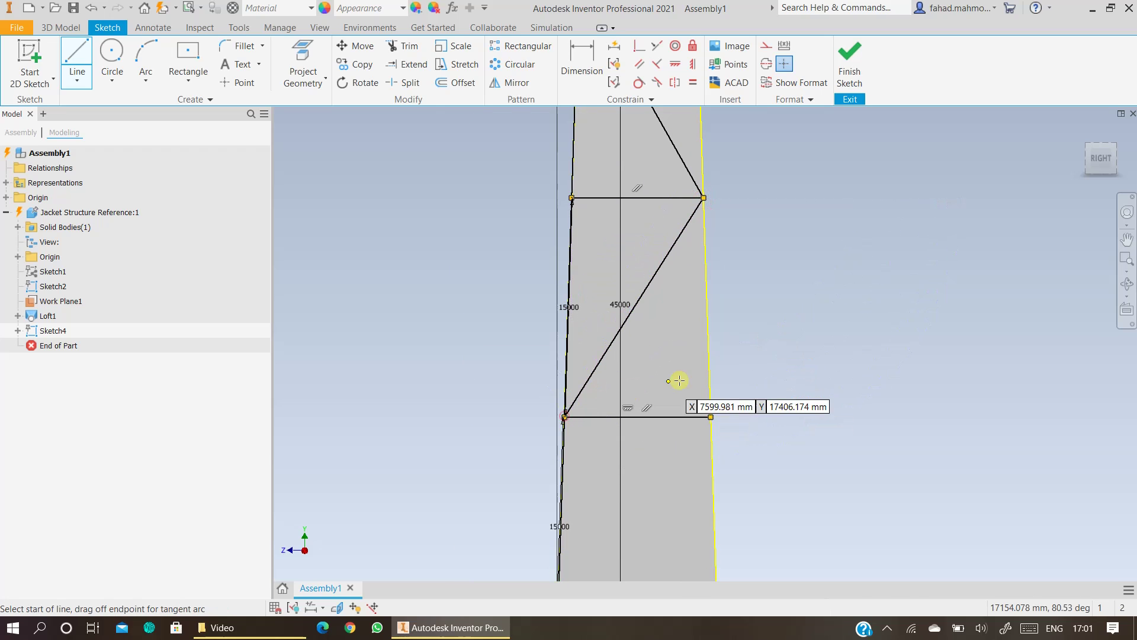
# - Draw a diagonal from the left end of the lower horizontal line down to the face's lower-right corner
pyautogui.scroll(2, 795, 211)
pyautogui.moveTo(795, 211); pyautogui.dragTo(752, 162, button='middle')
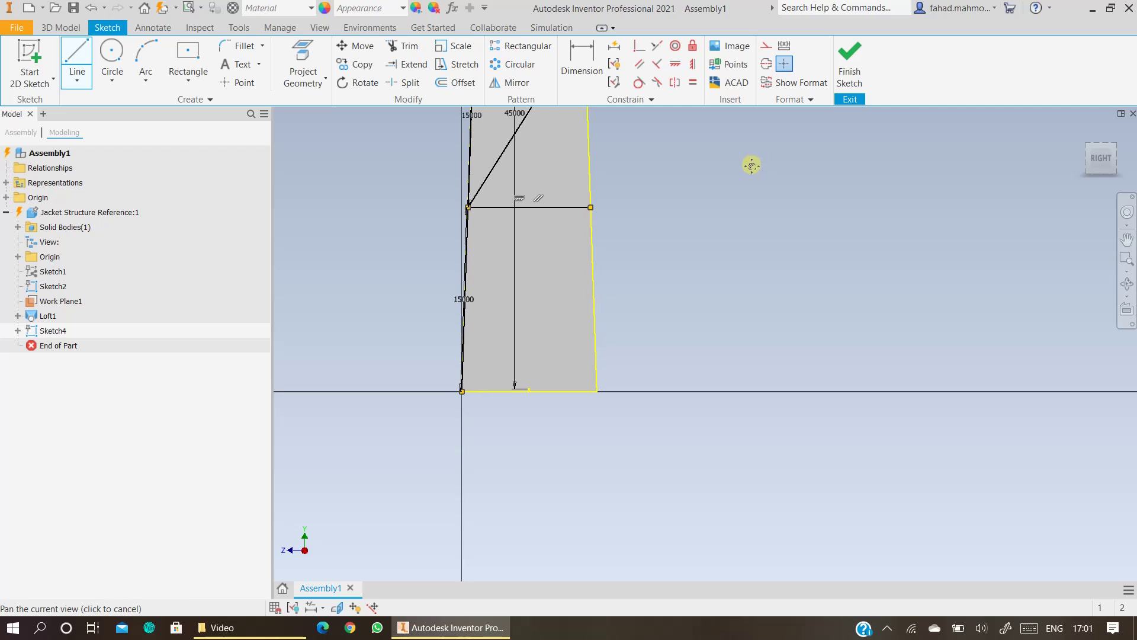
pyautogui.click(467, 207)
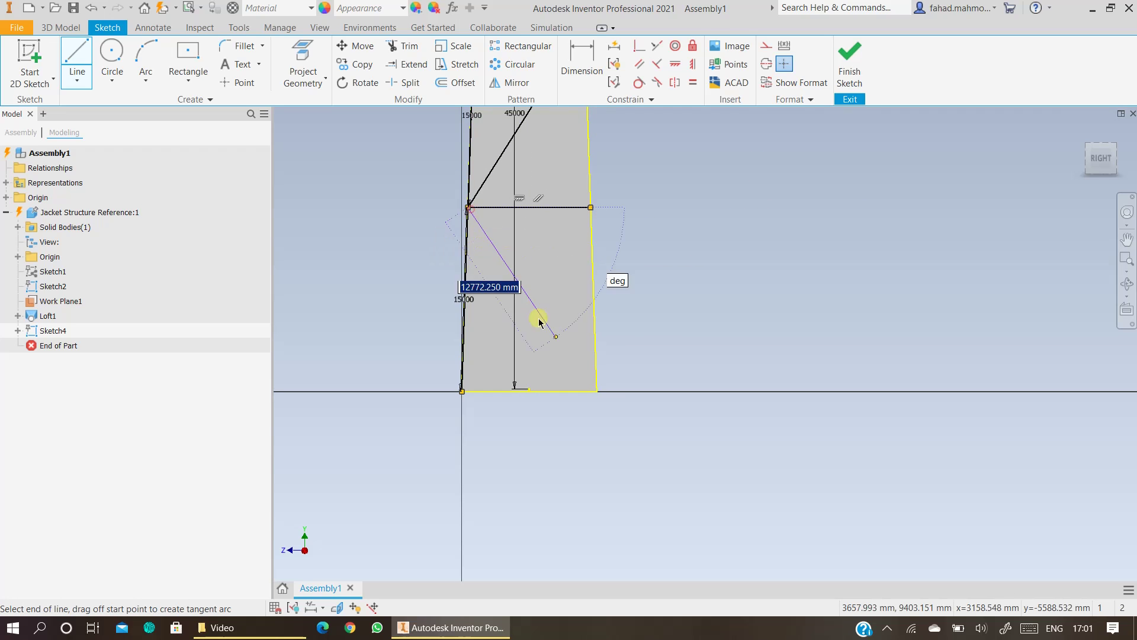
pyautogui.click(597, 392)
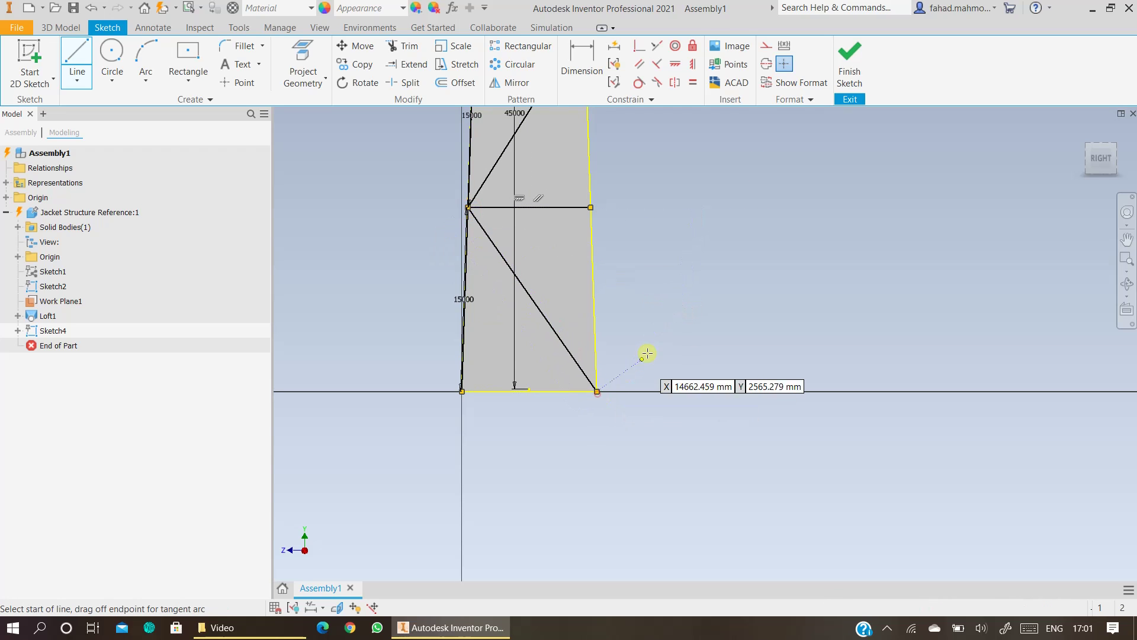
# - Examine the bracing lines and their connection points at the top corner and at both horizontal lines
pyautogui.moveTo(729, 254); pyautogui.dragTo(722, 431, button='middle')
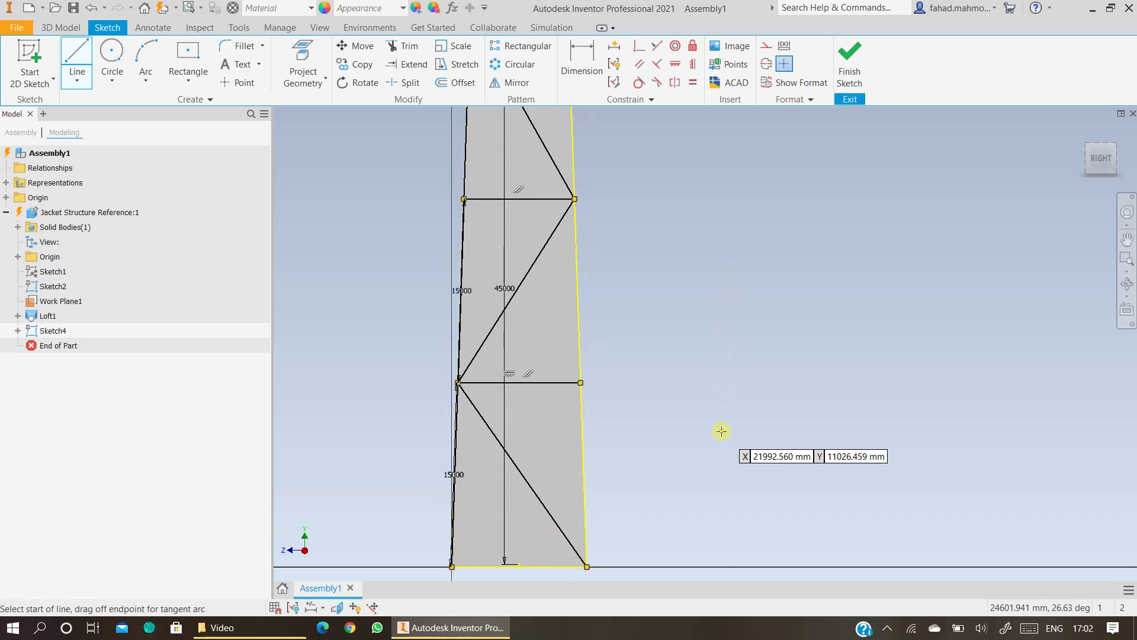
pyautogui.scroll(-3, 721, 431)
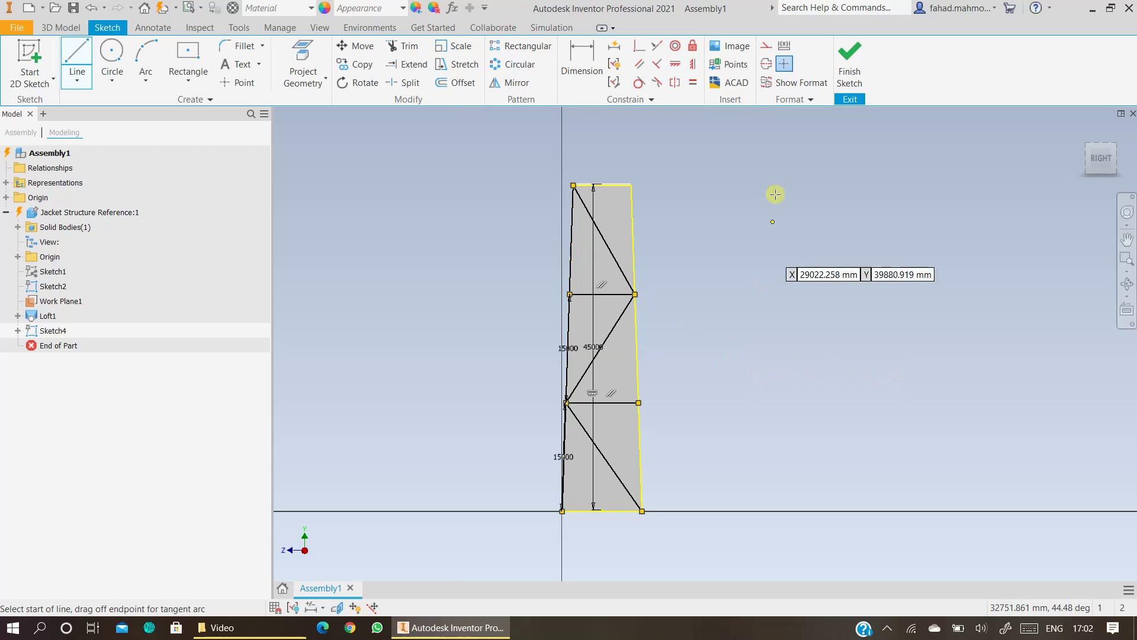
pyautogui.scroll(5, 631, 189)
pyautogui.scroll(3, 632, 189)
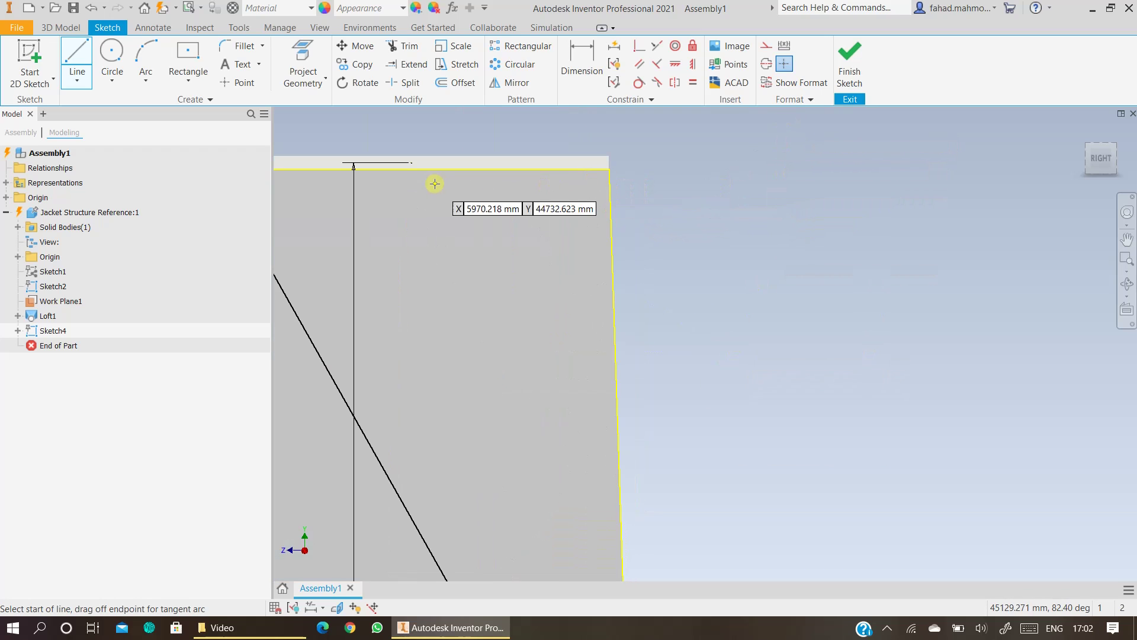
pyautogui.moveTo(447, 198); pyautogui.dragTo(841, 280, button='middle')
pyautogui.scroll(4, 639, 262)
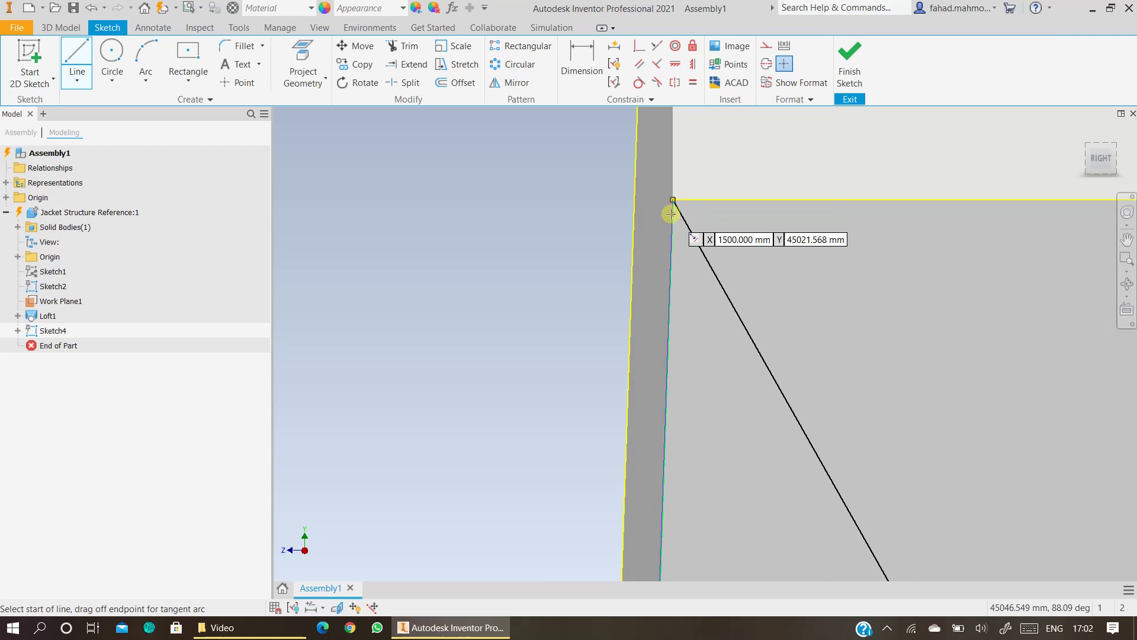
pyautogui.scroll(-3, 681, 237)
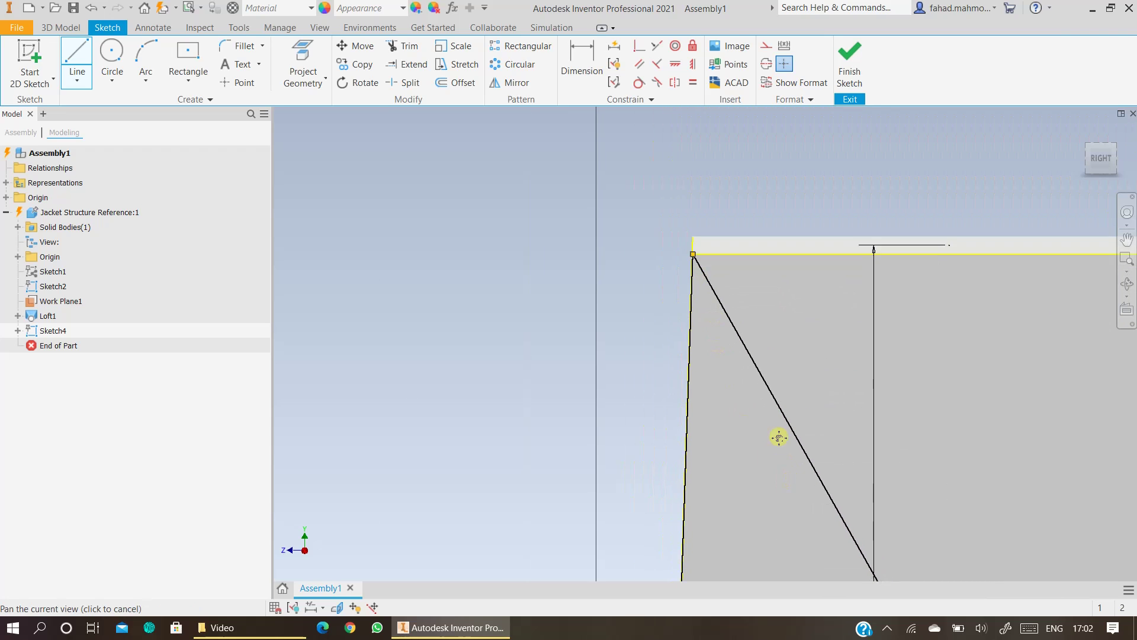
pyautogui.scroll(-3, 764, 402)
pyautogui.moveTo(764, 399); pyautogui.dragTo(714, 113, button='middle')
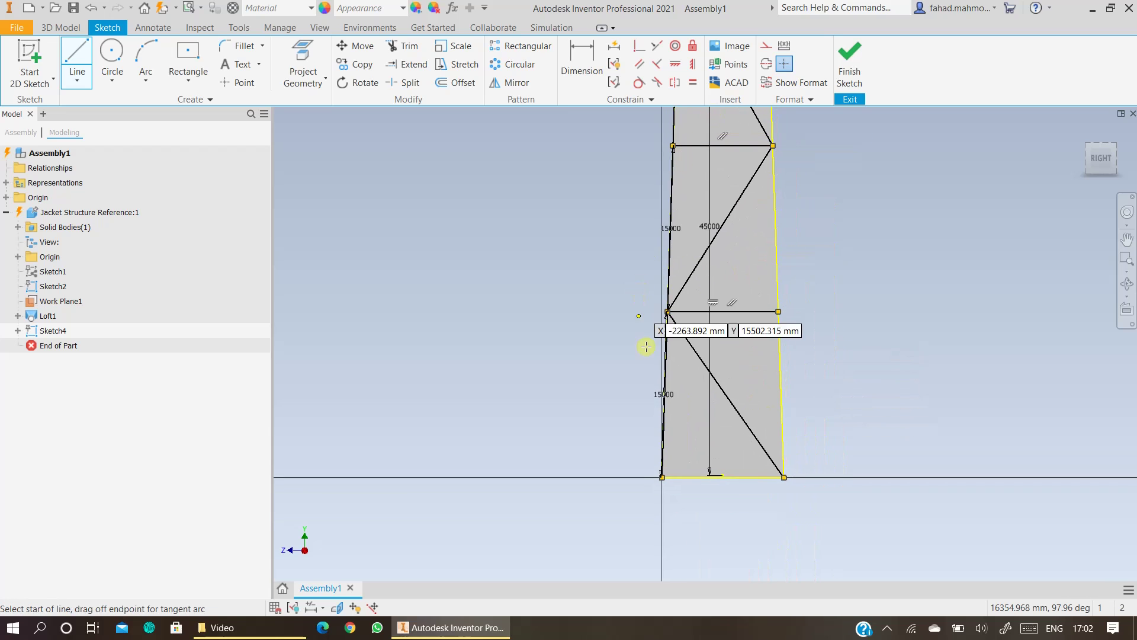
pyautogui.scroll(5, 777, 317)
pyautogui.moveTo(784, 246)
pyautogui.mouseDown(button='middle')
pyautogui.moveTo(692, 329)
pyautogui.moveTo(660, 244)
pyautogui.mouseUp(button='middle')
pyautogui.scroll(-5, 692, 330)
pyautogui.scroll(5, 660, 244)
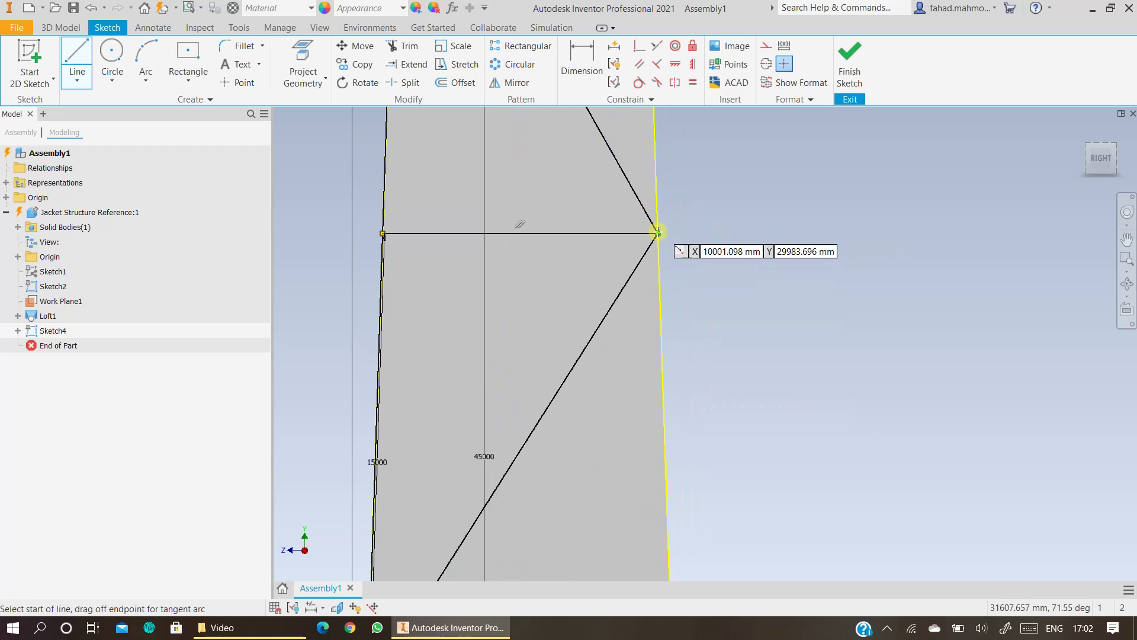
pyautogui.scroll(-6, 685, 300)
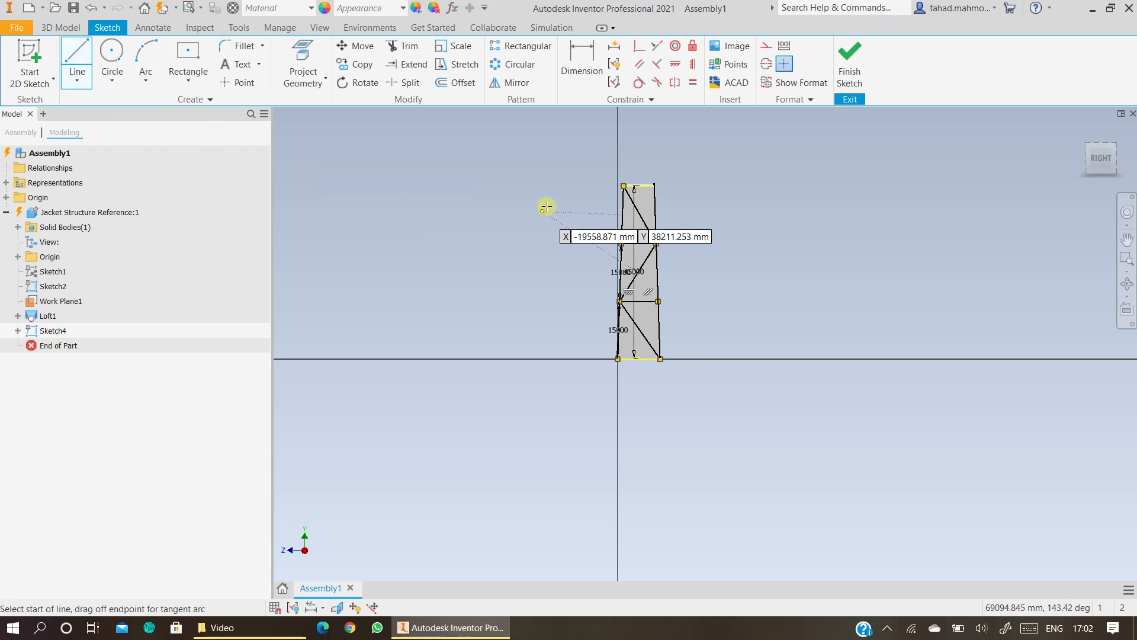
# - Copy all the framework geometry of the side face sketch and finish the sketch
pyautogui.press('Escape')
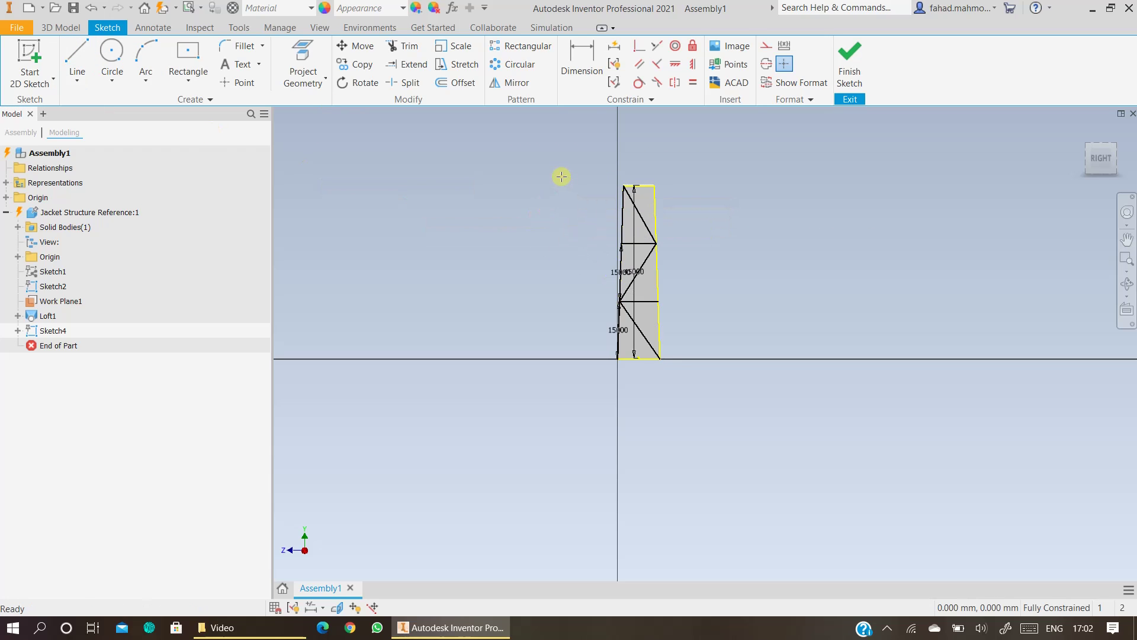
pyautogui.moveTo(560, 155)
pyautogui.mouseDown()
pyautogui.moveTo(632, 223)
pyautogui.moveTo(745, 402)
pyautogui.mouseUp()
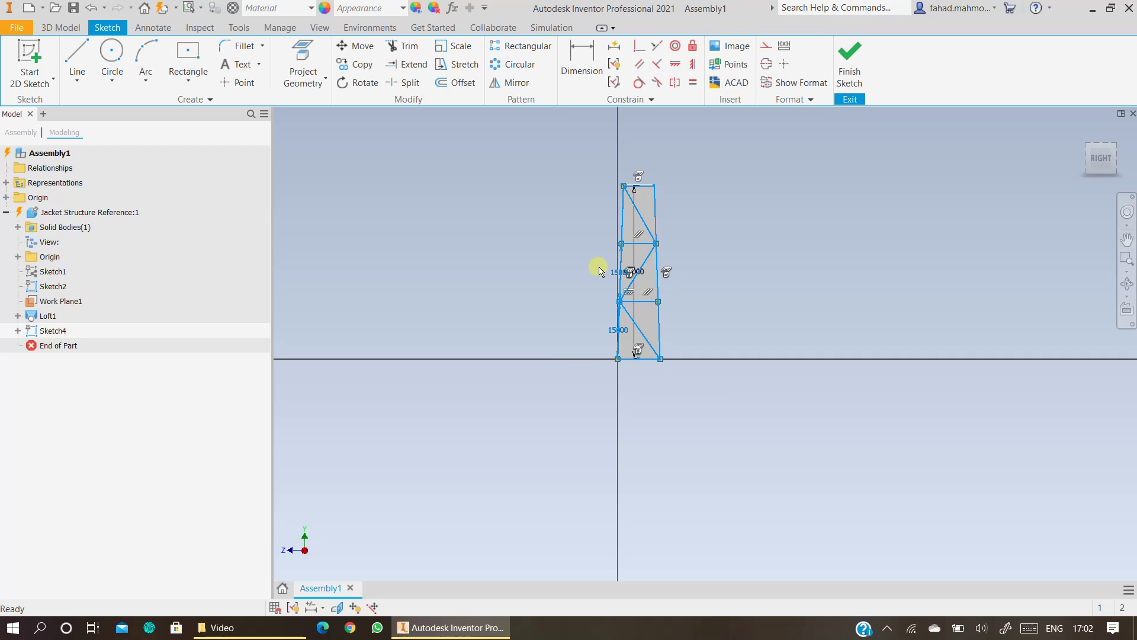
pyautogui.rightClick(521, 212)
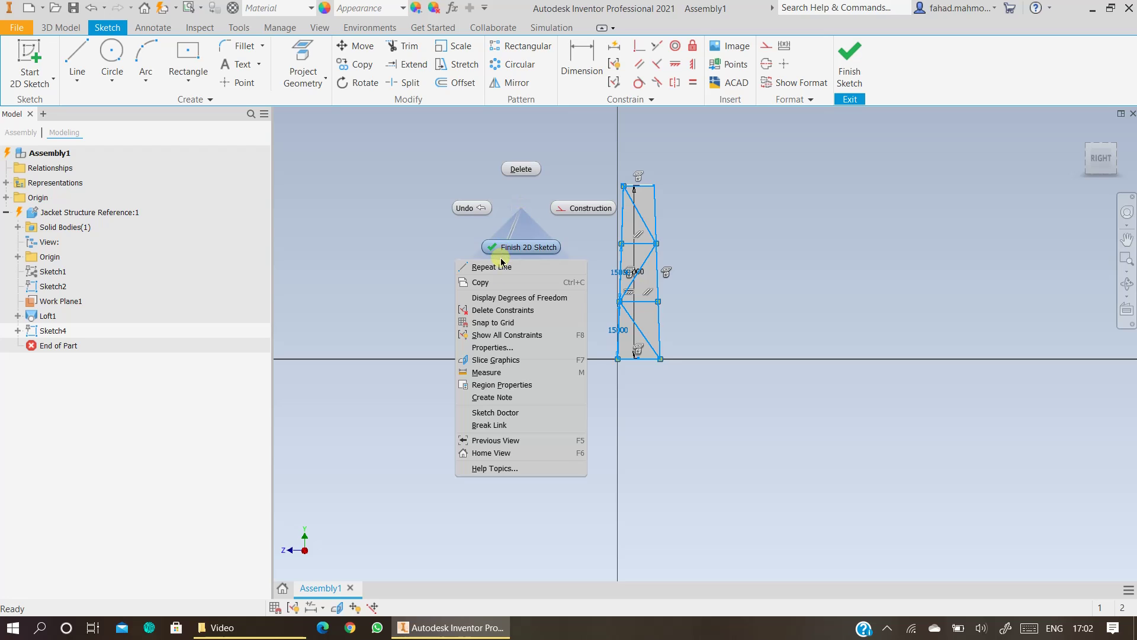
pyautogui.click(497, 282)
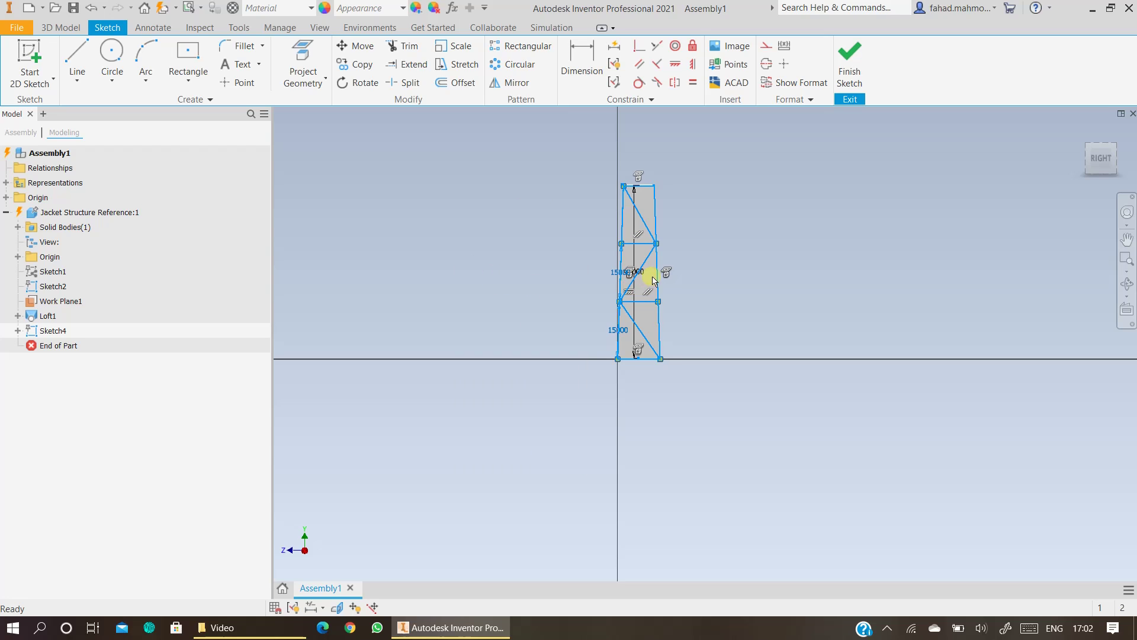
pyautogui.click(855, 77)
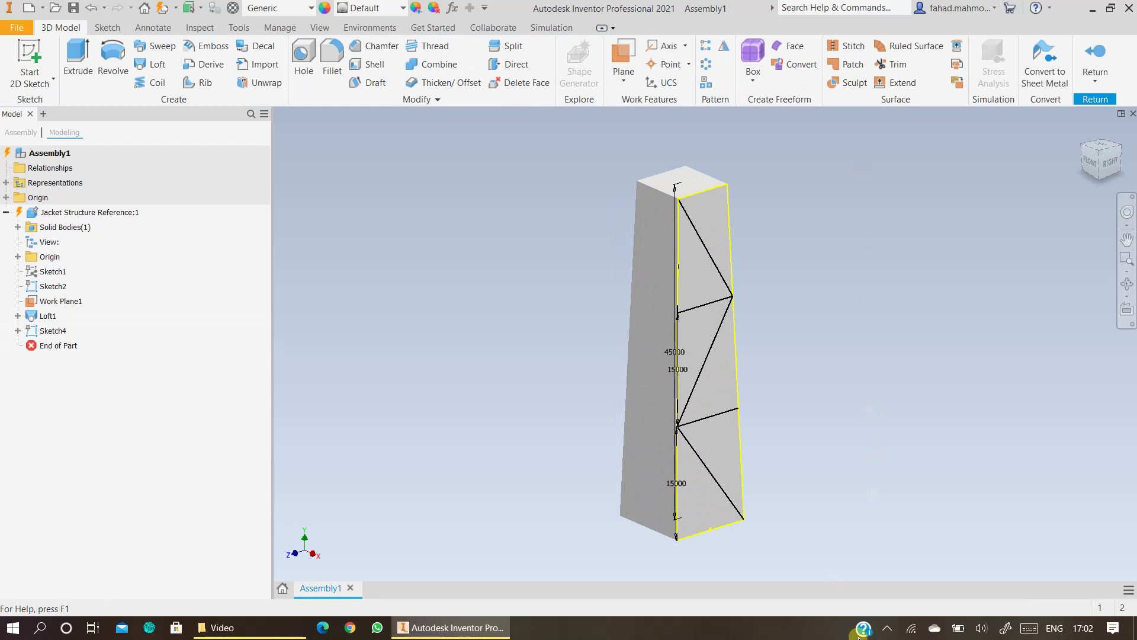
pyautogui.click(888, 627)
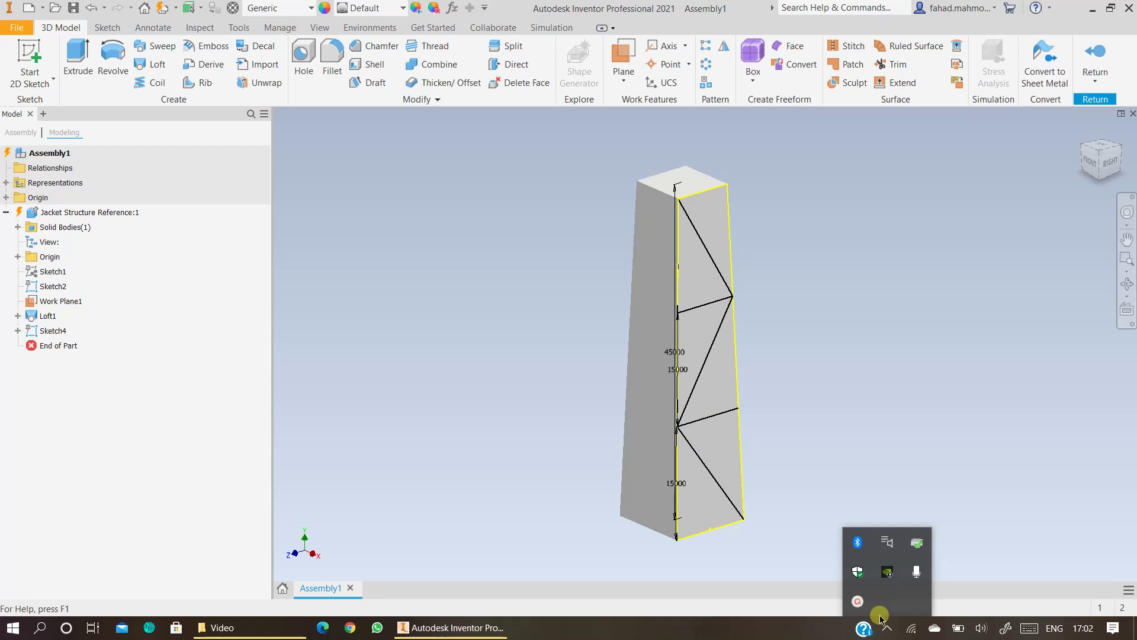
pyautogui.click(857, 601)
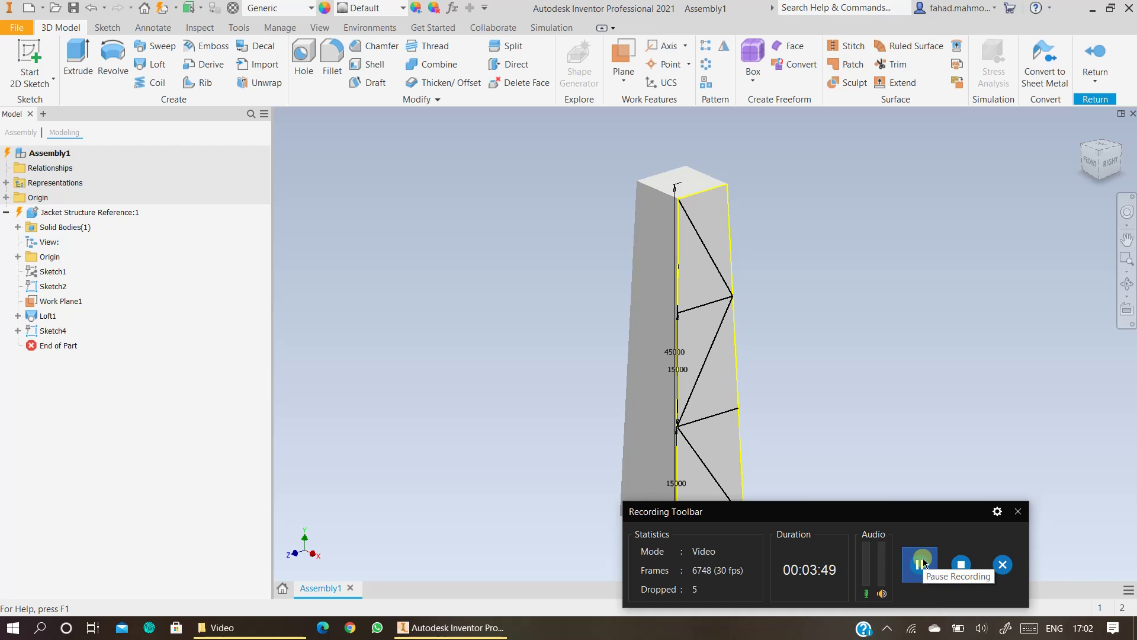
pyautogui.moveTo(912, 514); pyautogui.dragTo(1017, 526)
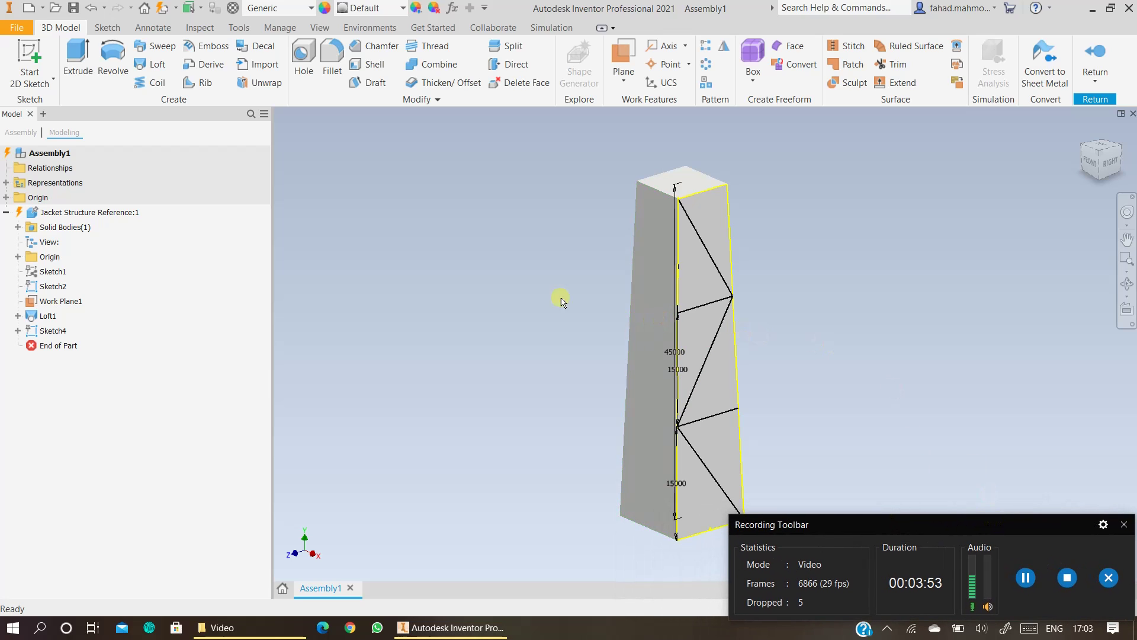
# - Start a 2D sketch on the loft's adjacent front face and paste the copied framework lines into it
pyautogui.click(39, 47)
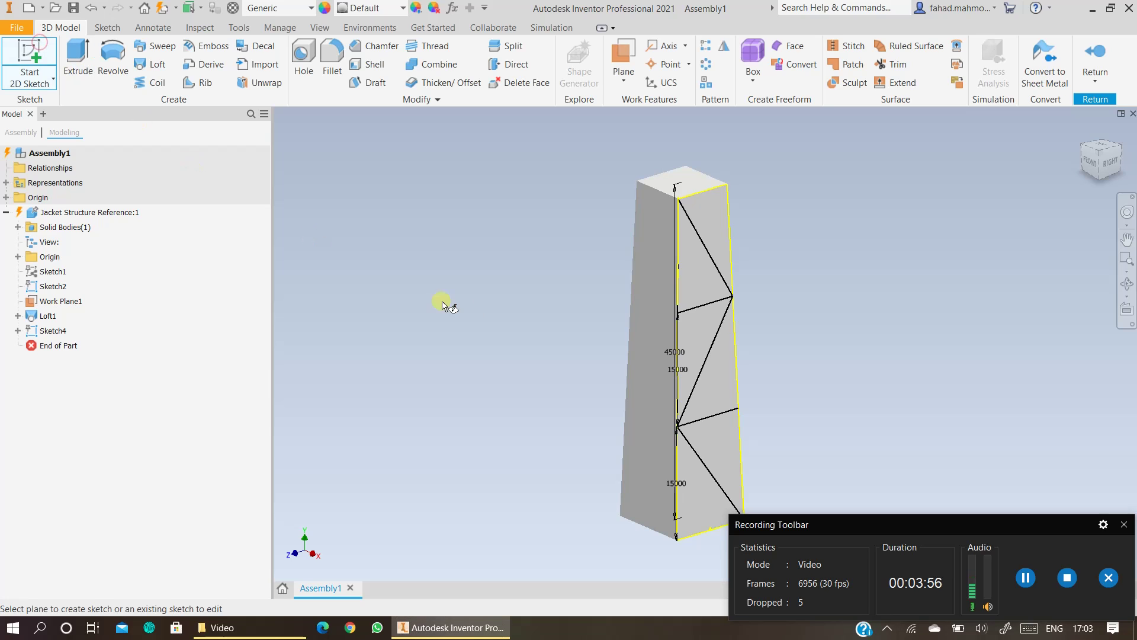
pyautogui.click(645, 283)
pyautogui.moveTo(640, 236); pyautogui.dragTo(464, 414, button='middle')
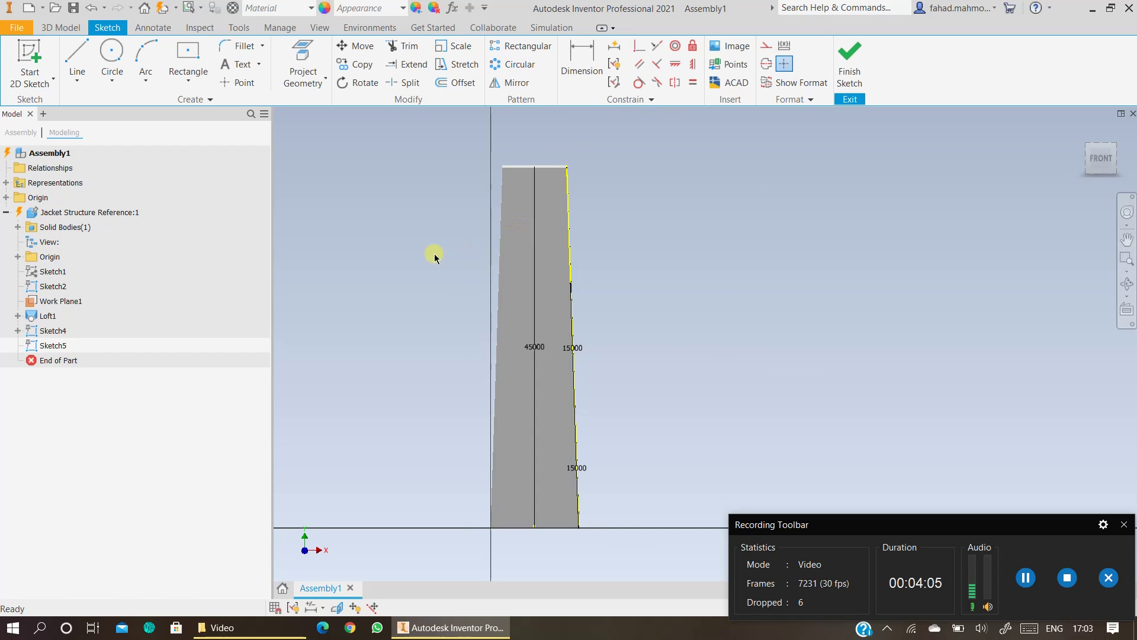
pyautogui.rightClick(403, 257)
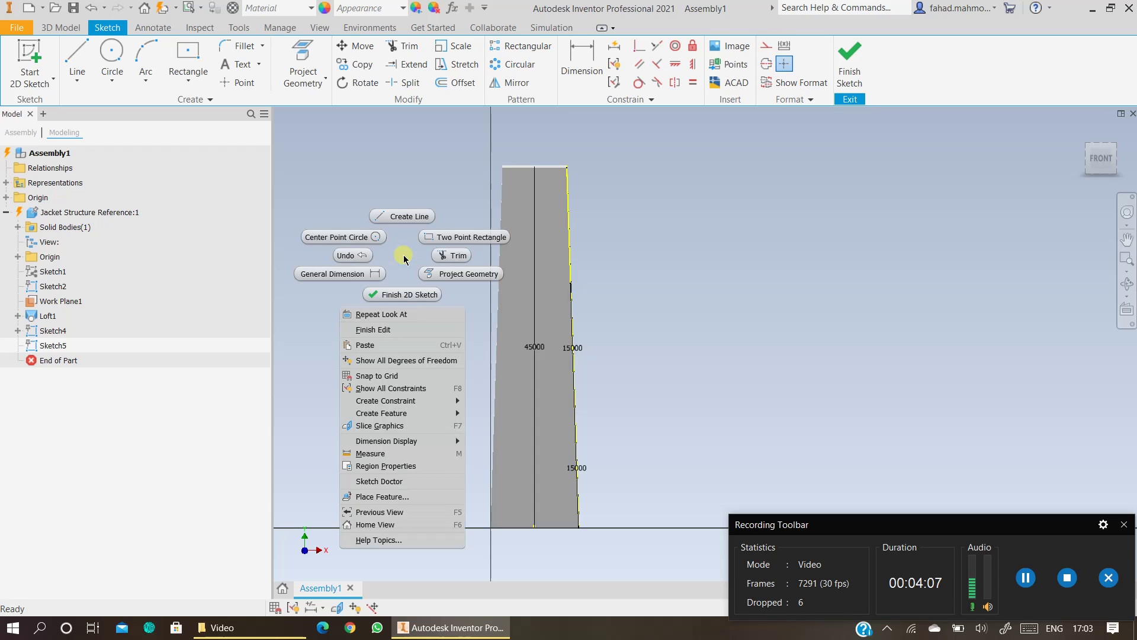
pyautogui.click(406, 345)
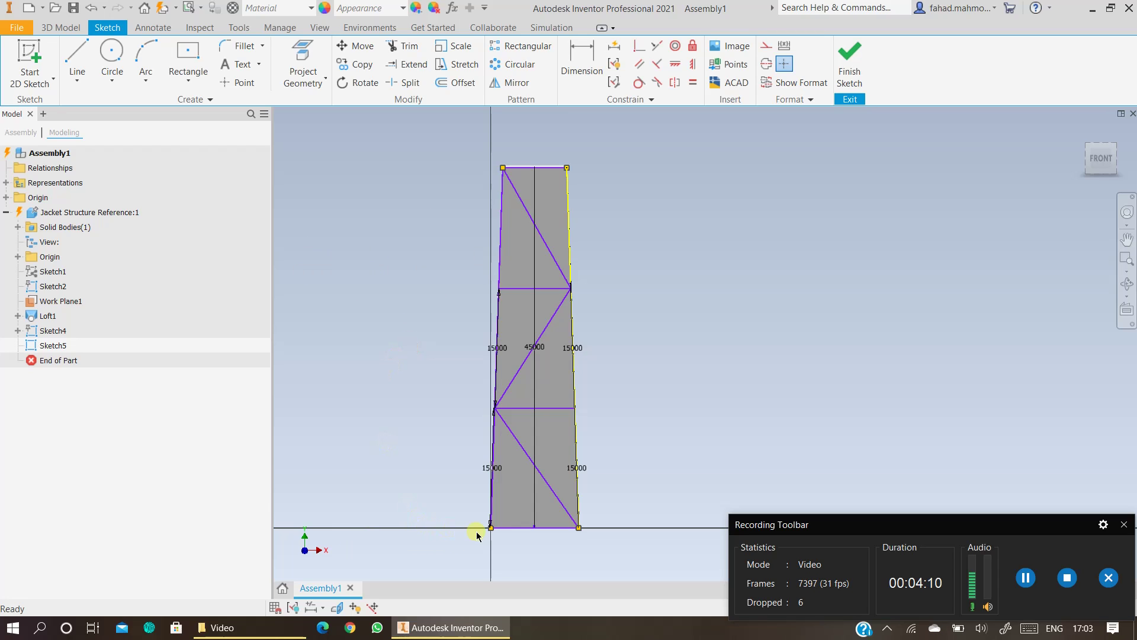
# - Examine the pasted framework lines at the front face's lower-right corner, left edge joint and upper-left corner
pyautogui.scroll(-8, 592, 533)
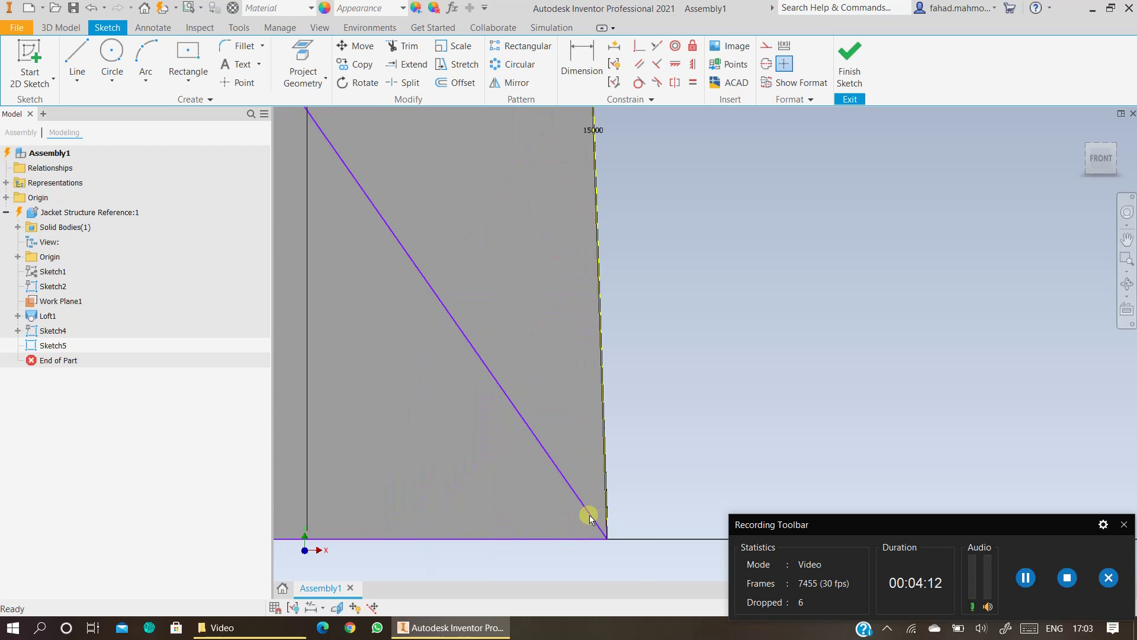
pyautogui.scroll(6, 601, 527)
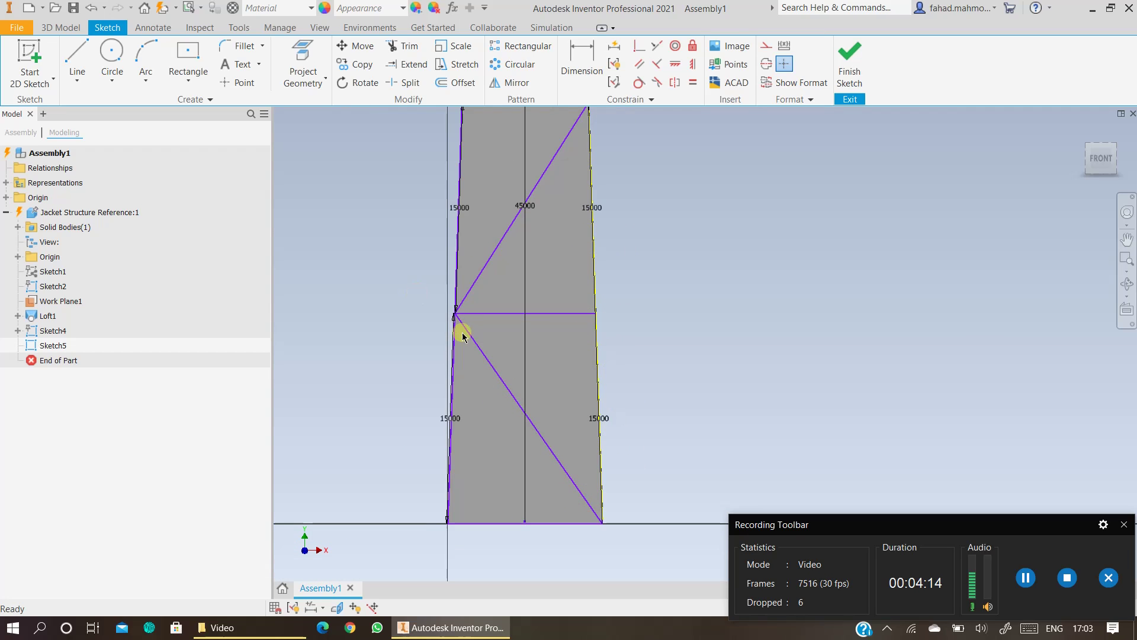
pyautogui.scroll(-6, 460, 324)
pyautogui.scroll(-3, 461, 324)
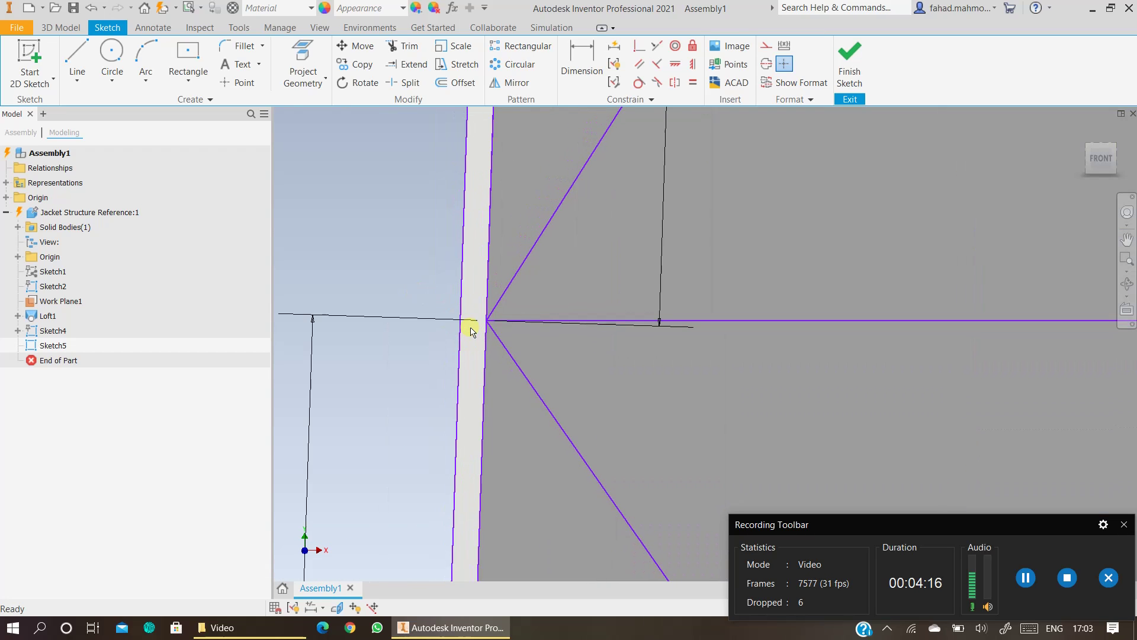
pyautogui.scroll(10, 476, 327)
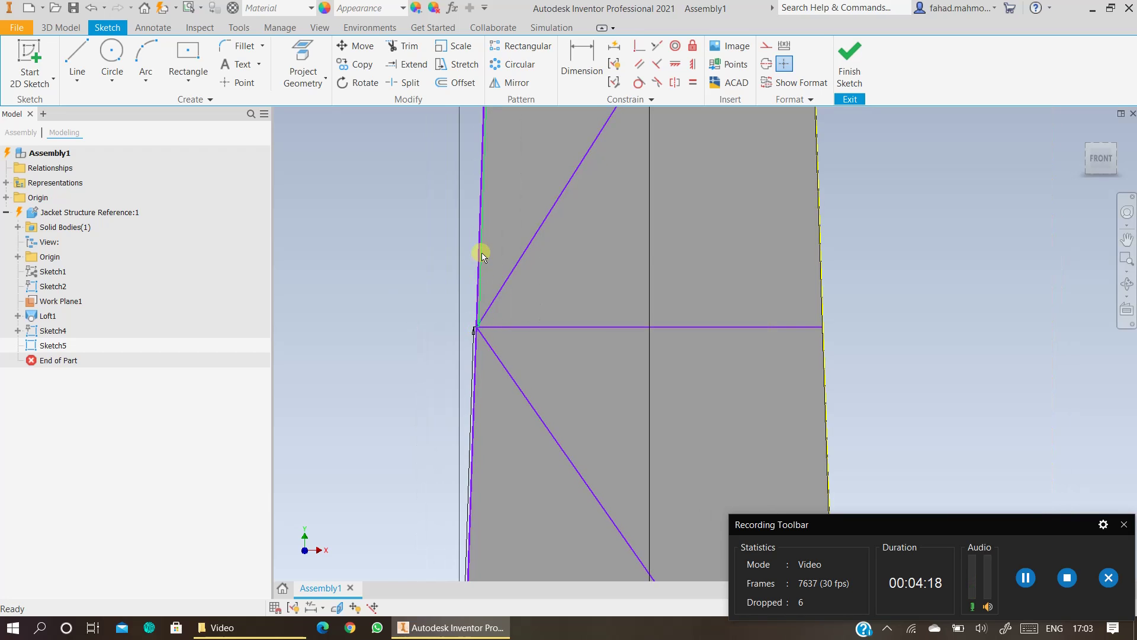
pyautogui.moveTo(482, 294); pyautogui.dragTo(462, 346)
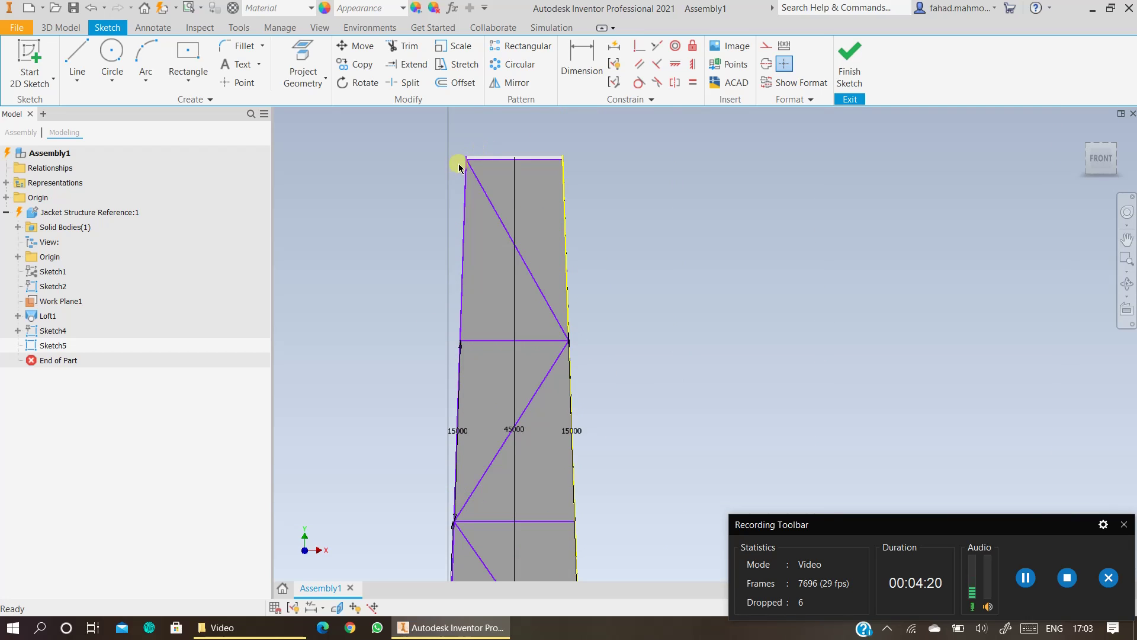
pyautogui.scroll(-5, 461, 161)
pyautogui.scroll(-3, 442, 190)
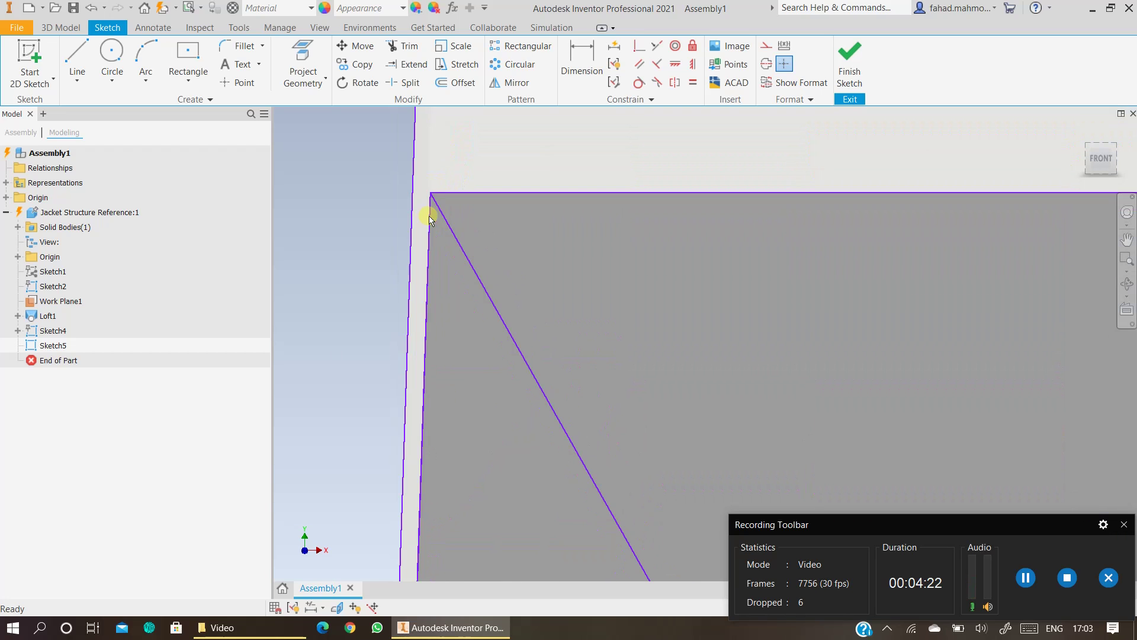
pyautogui.scroll(6, 428, 201)
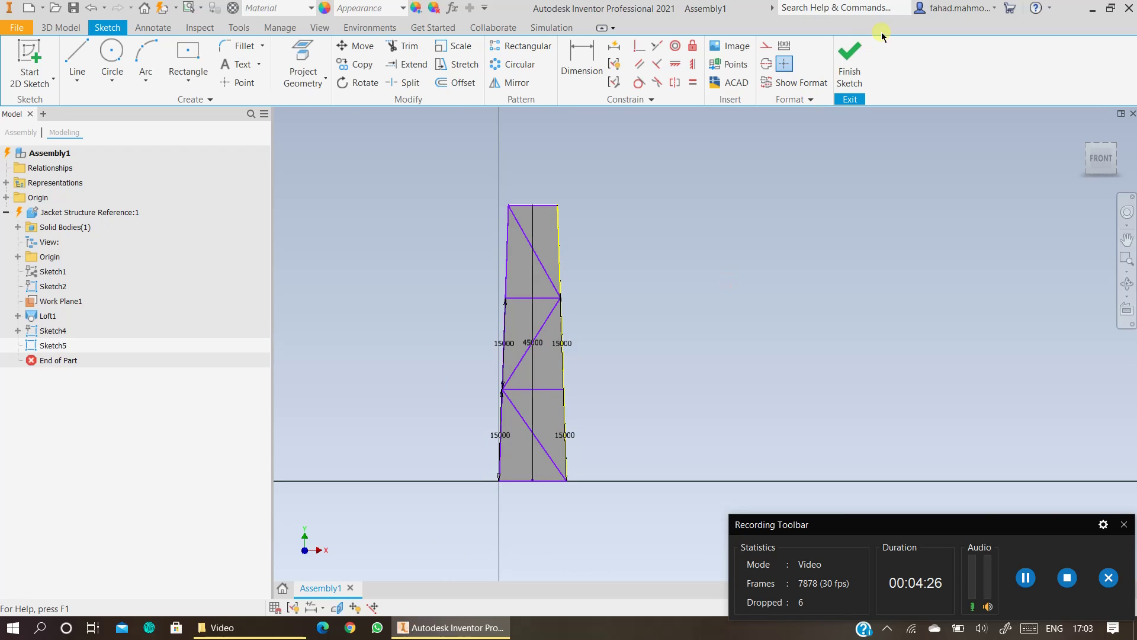
# - Finish the front face sketch and start a 2D sketch on the loft's adjacent left face
pyautogui.click(853, 71)
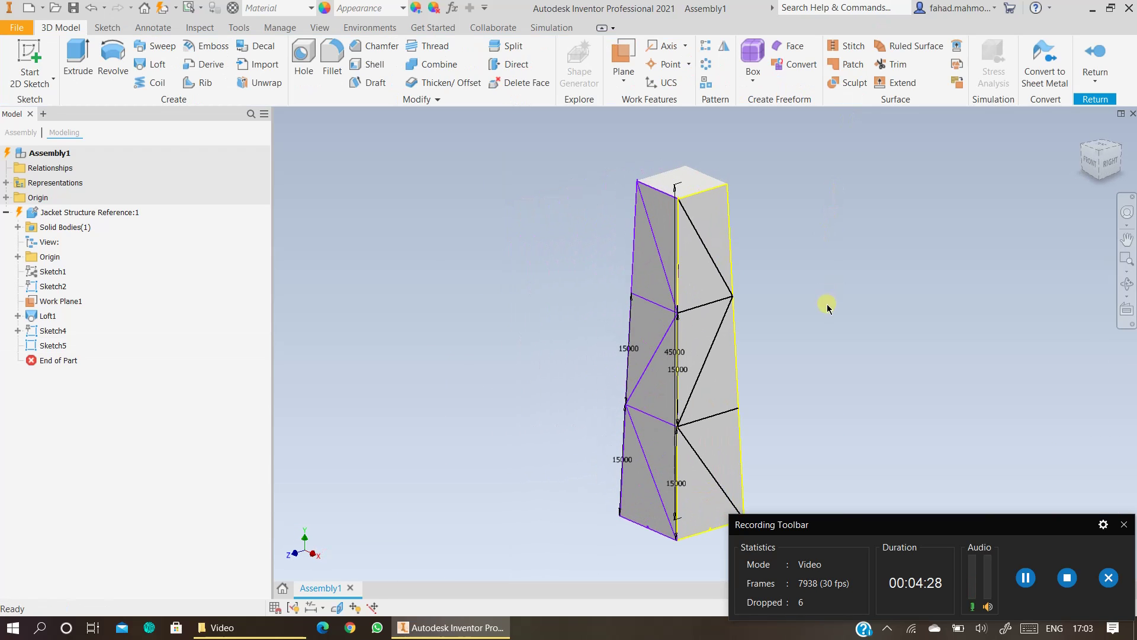
pyautogui.click(1127, 284)
pyautogui.moveTo(629, 322); pyautogui.dragTo(746, 363)
pyautogui.press('Escape')
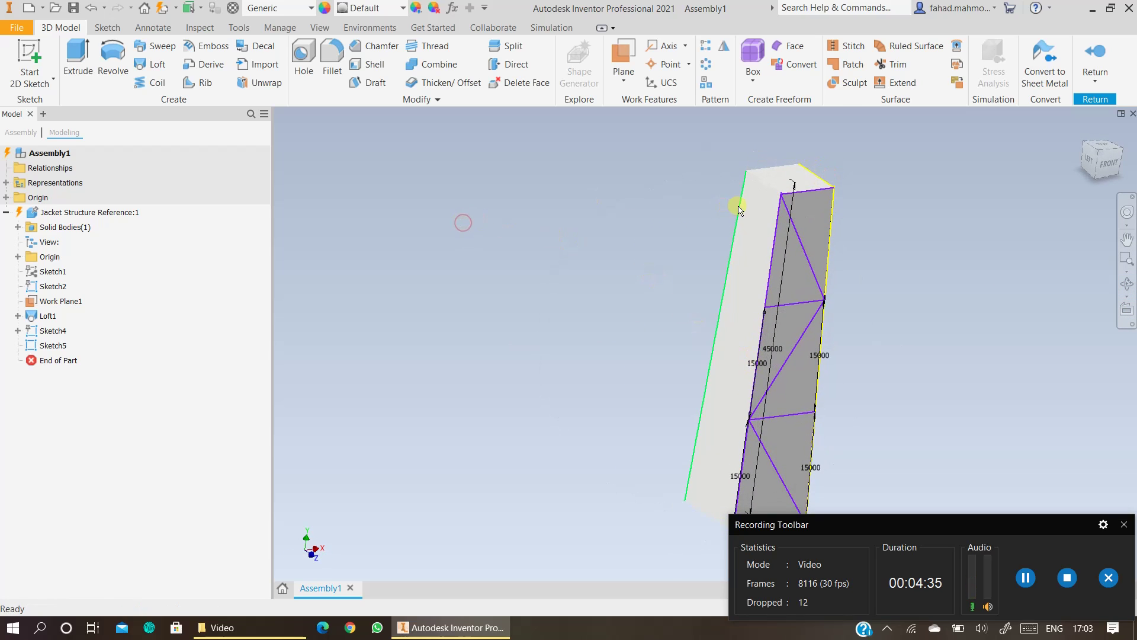
pyautogui.click(22, 51)
pyautogui.click(737, 335)
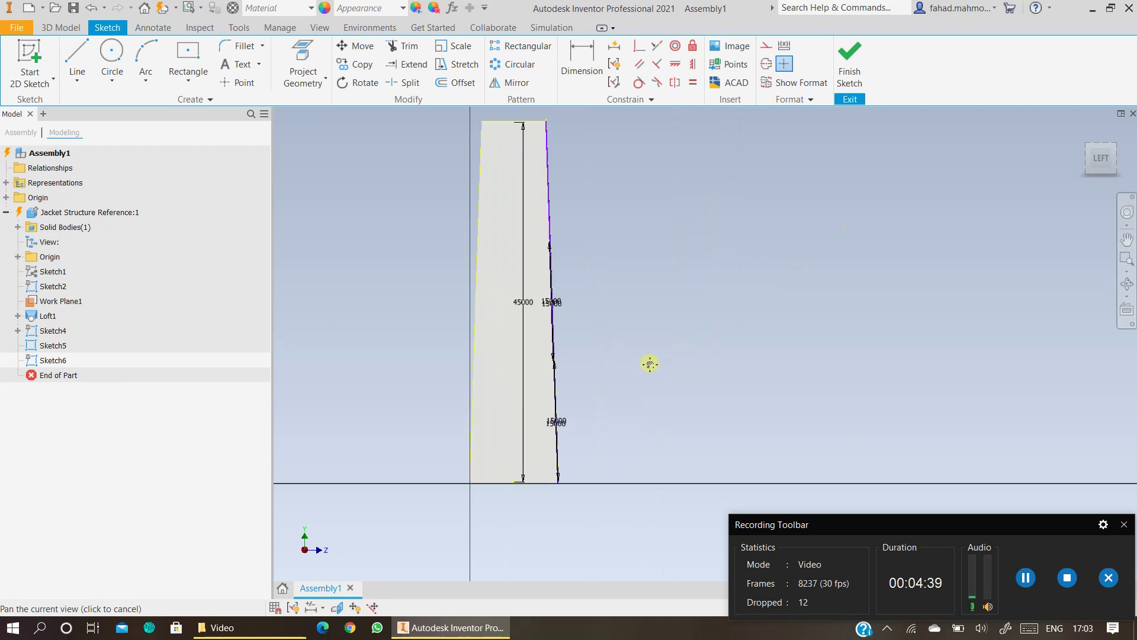
# - Paste the copied framework lines into the left face sketch and finish the sketch
pyautogui.rightClick(665, 259)
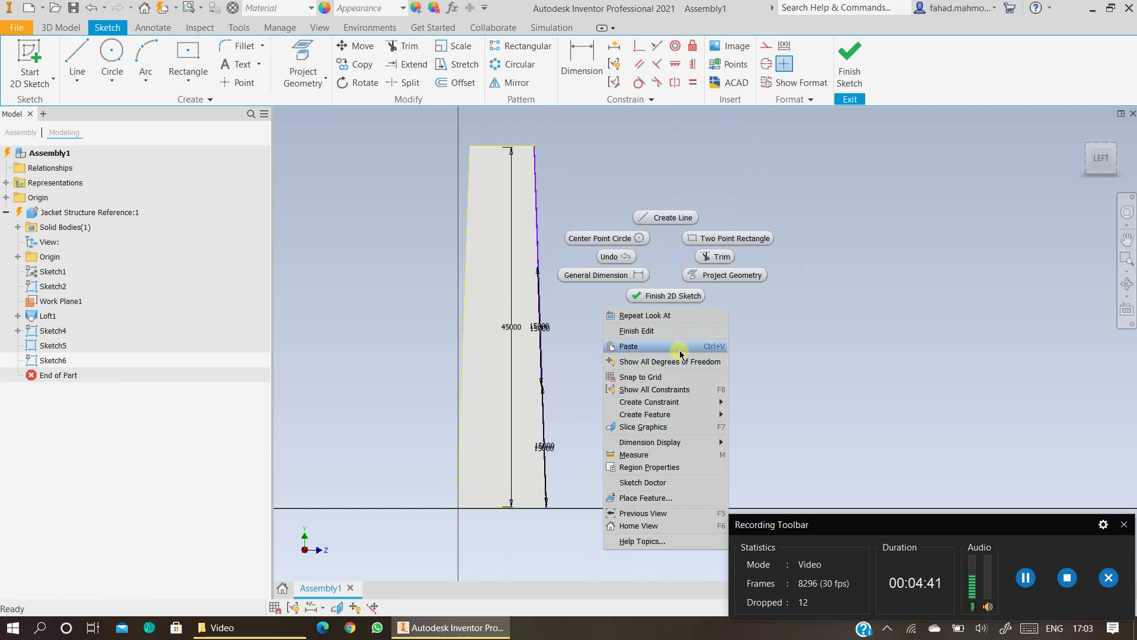
pyautogui.click(680, 347)
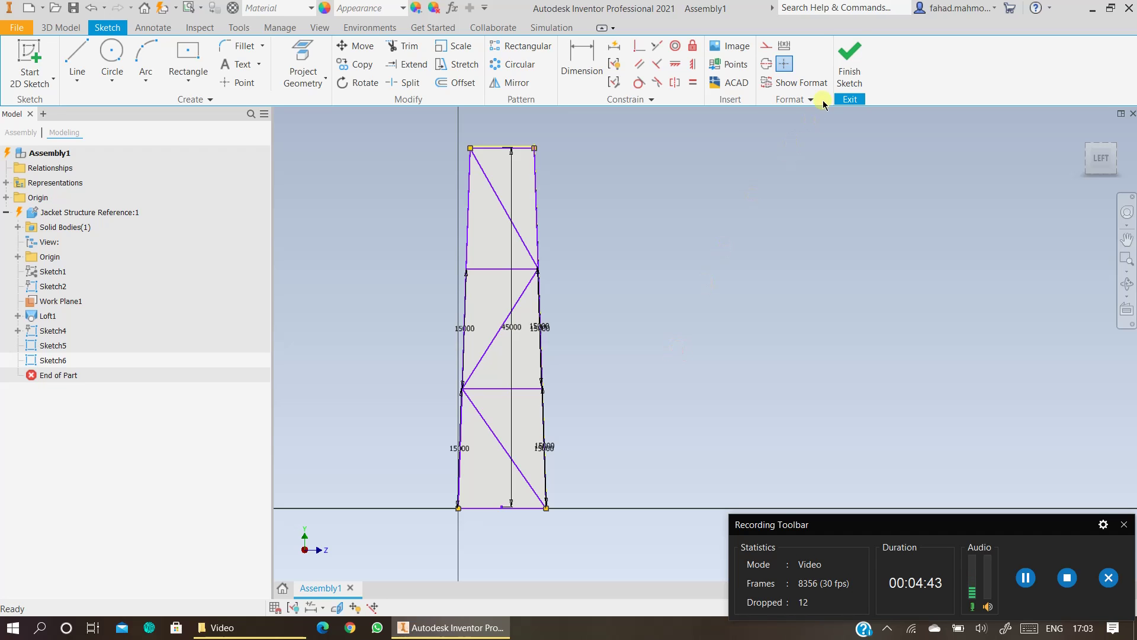
pyautogui.click(846, 83)
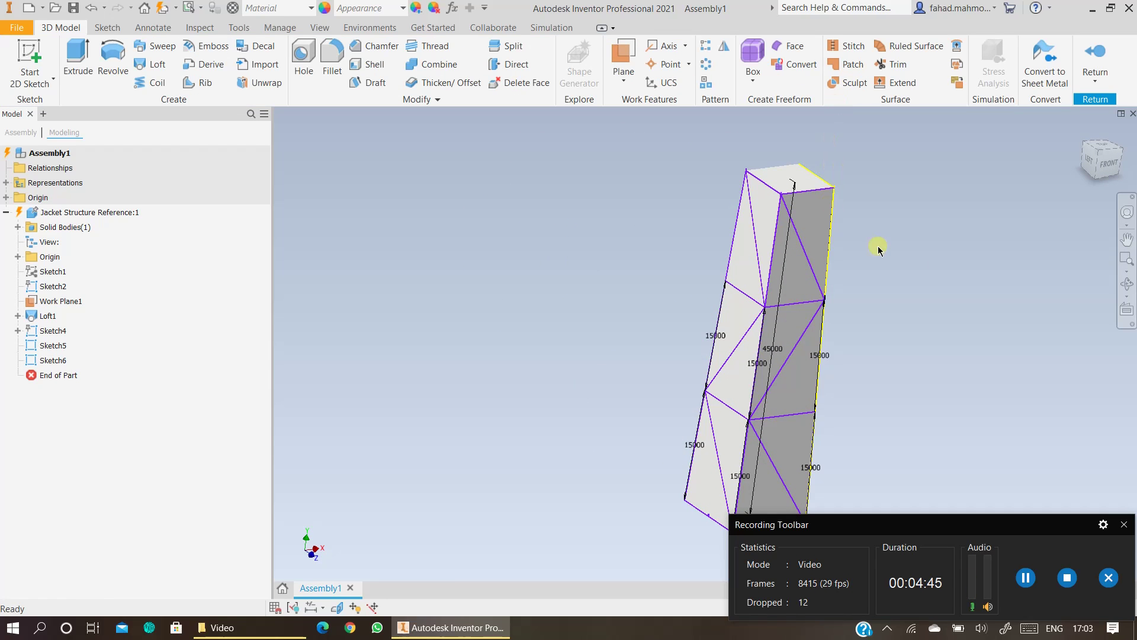
# - Sketch on the loft's remaining back face by pasting the copied framework lines, and finish the sketch
pyautogui.click(1126, 283)
pyautogui.moveTo(581, 286)
pyautogui.mouseDown()
pyautogui.moveTo(709, 262)
pyautogui.moveTo(780, 311)
pyautogui.mouseUp()
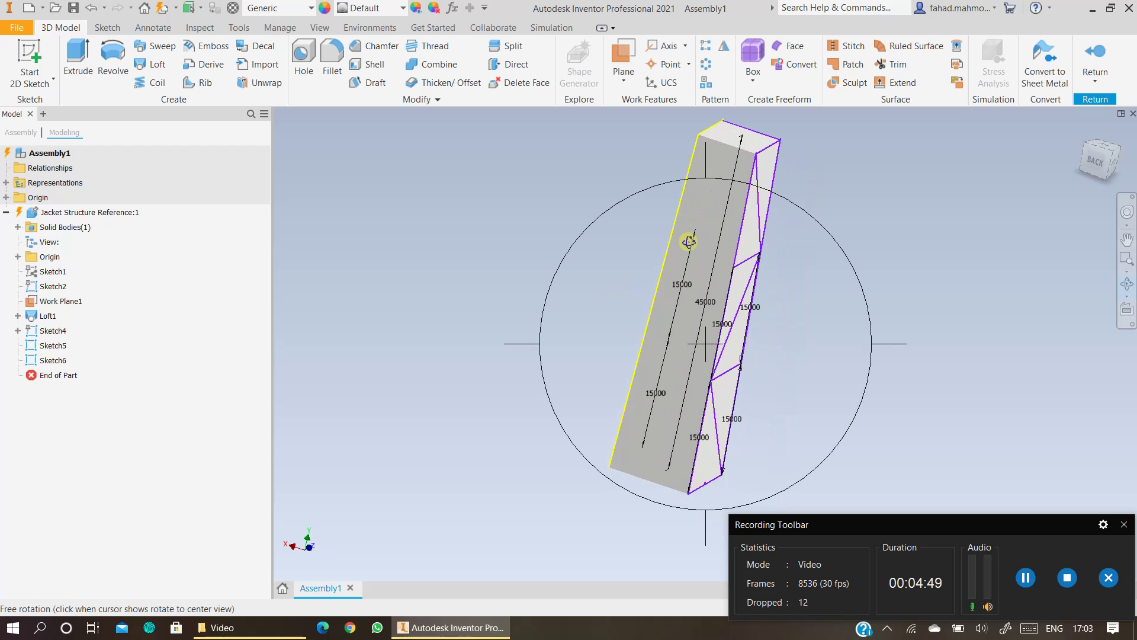
pyautogui.click(39, 59)
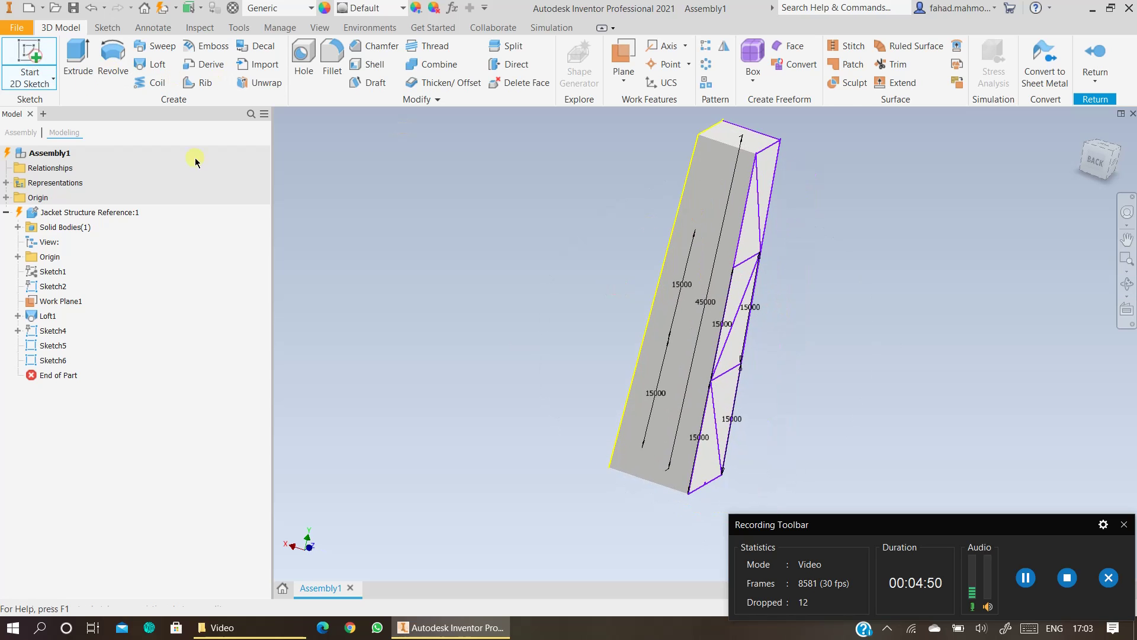
pyautogui.click(711, 258)
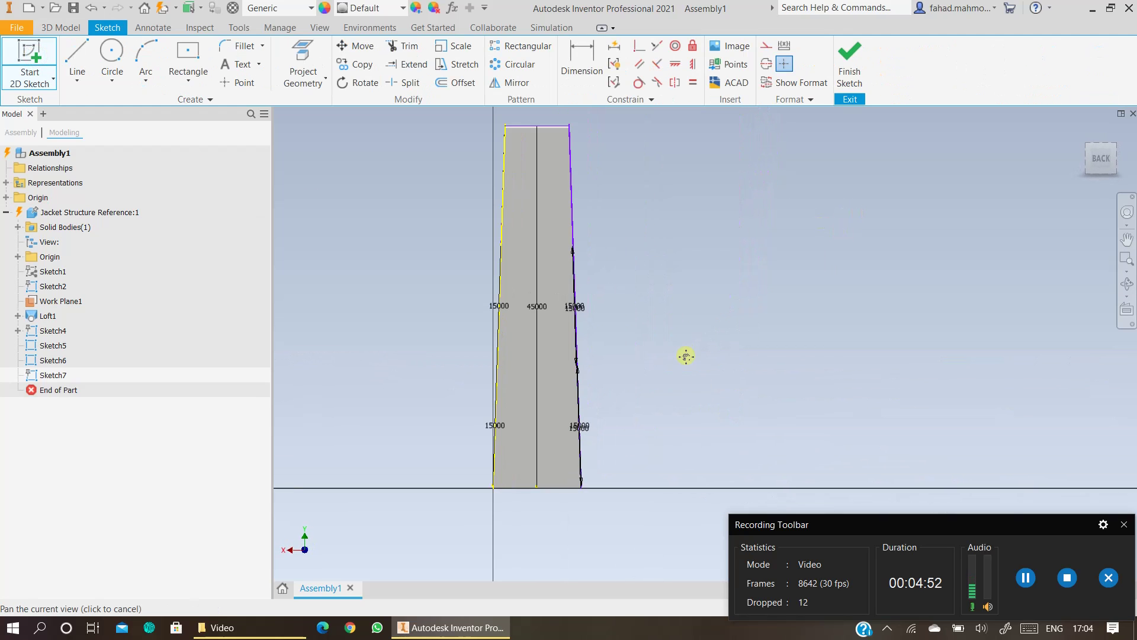
pyautogui.click(850, 65)
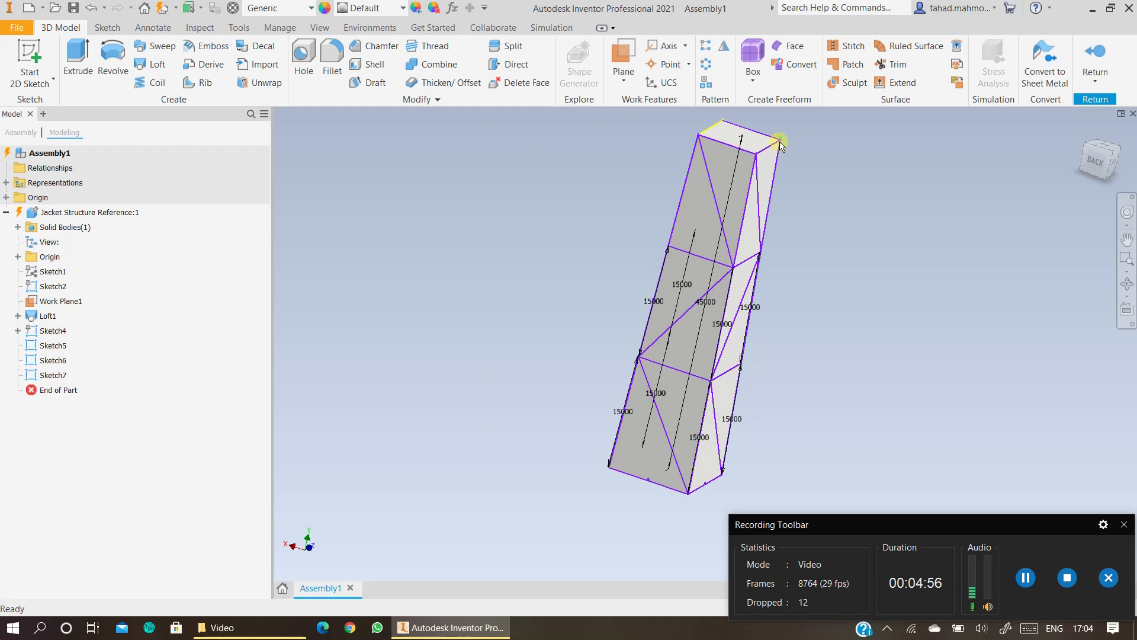
# - Examine how the framework lines of adjacent faces meet at the loft's top corners and along its height
pyautogui.scroll(-5, 780, 142)
pyautogui.scroll(5, 593, 240)
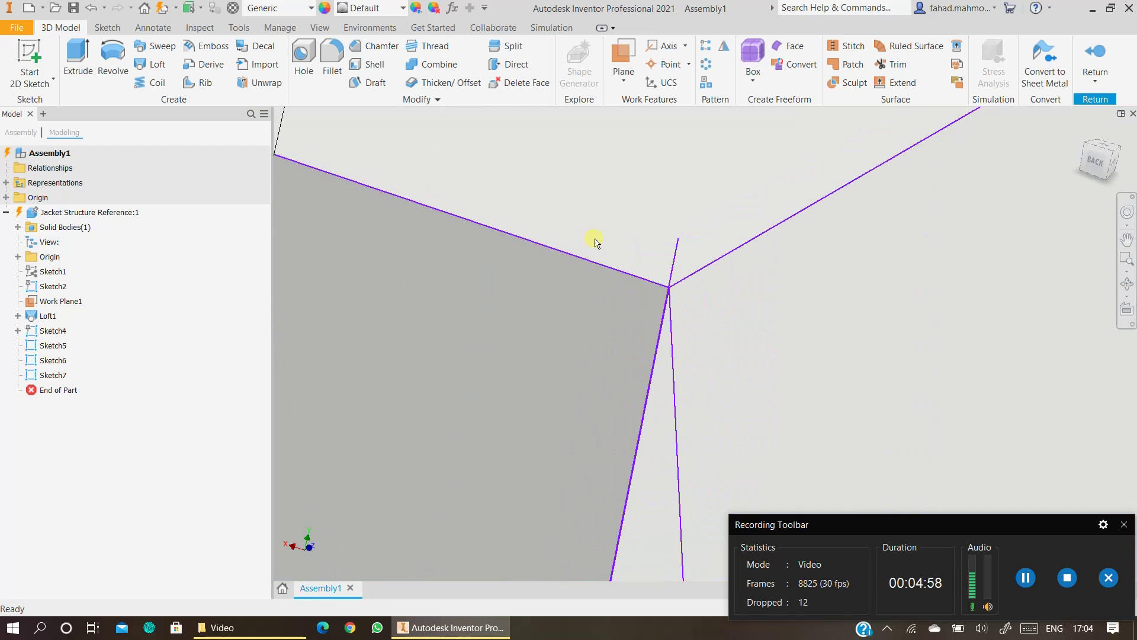
pyautogui.scroll(-4, 534, 166)
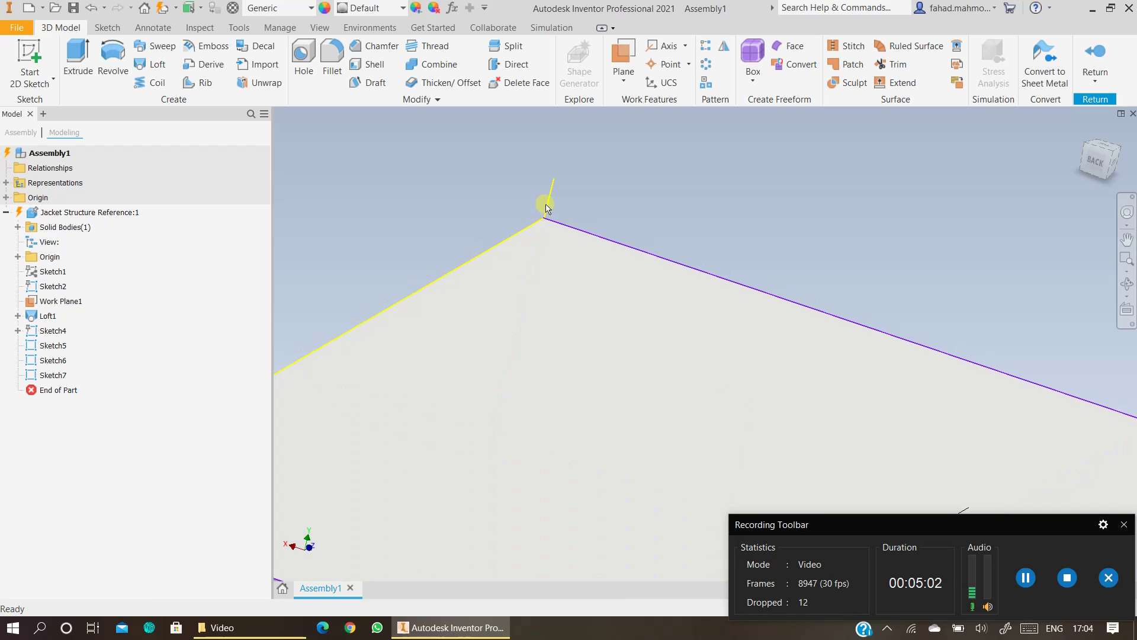
pyautogui.scroll(5, 543, 207)
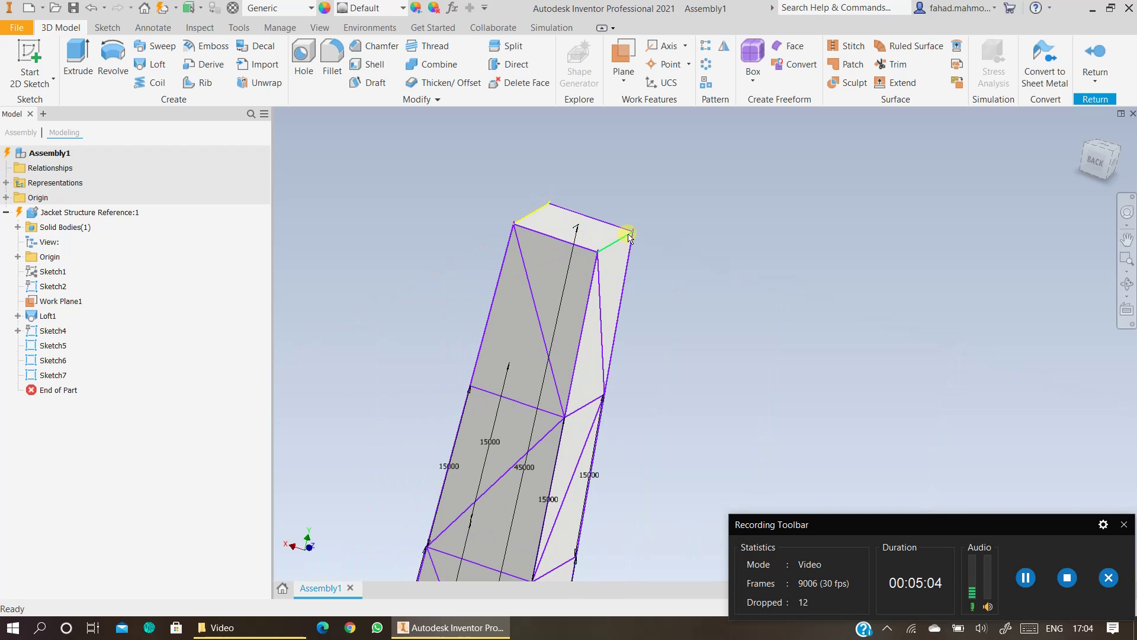
pyautogui.scroll(-3, 629, 237)
pyautogui.scroll(-2, 628, 231)
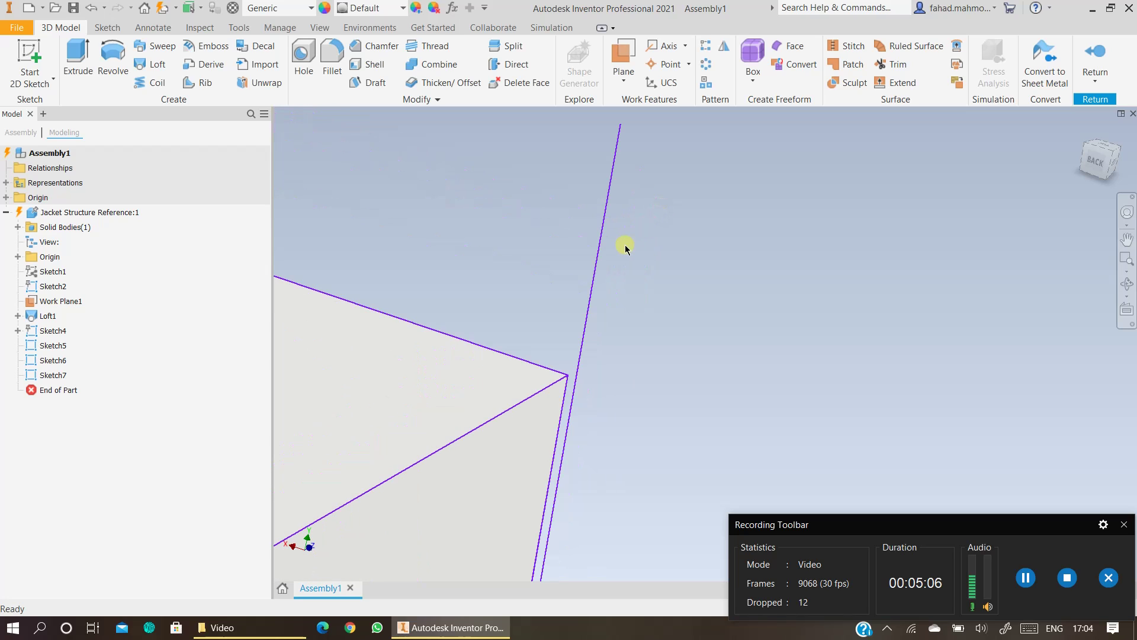
pyautogui.scroll(3, 624, 246)
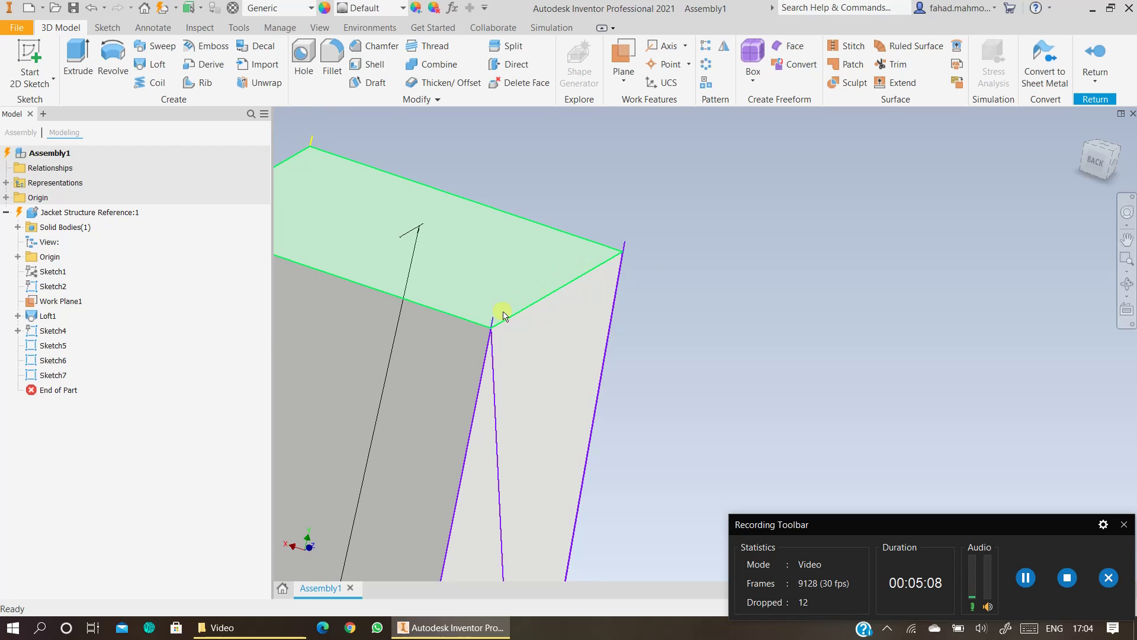
pyautogui.keyDown('shift'); pyautogui.moveTo(651, 364); pyautogui.dragTo(651, 272, button='middle'); pyautogui.keyUp('shift')
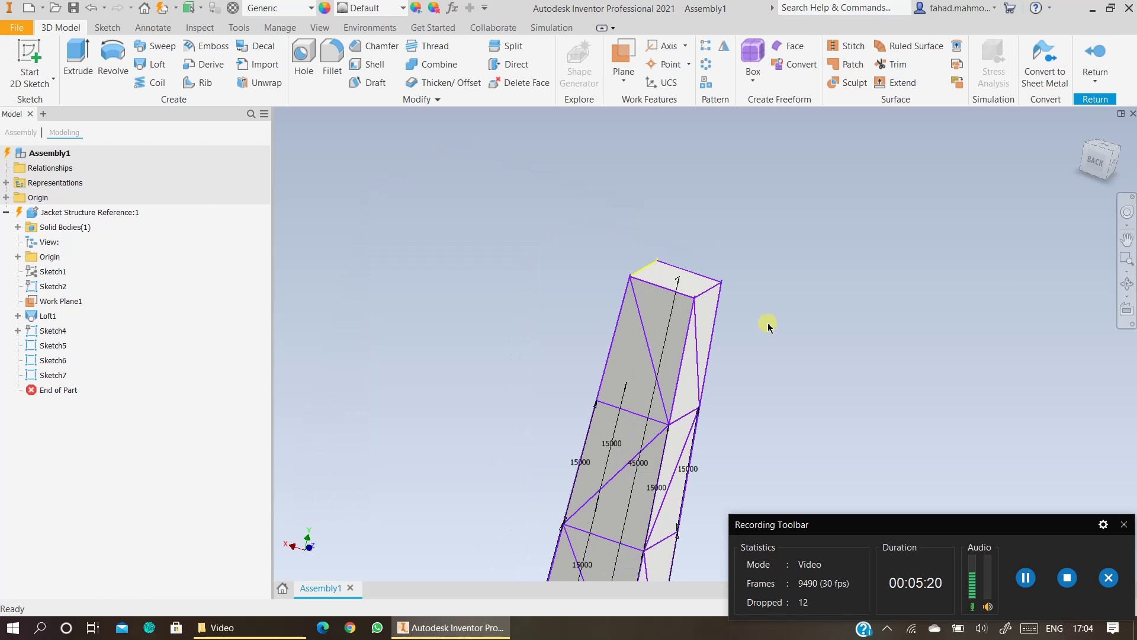
pyautogui.scroll(-3, 761, 322)
pyautogui.moveTo(762, 323); pyautogui.dragTo(754, 180, button='middle')
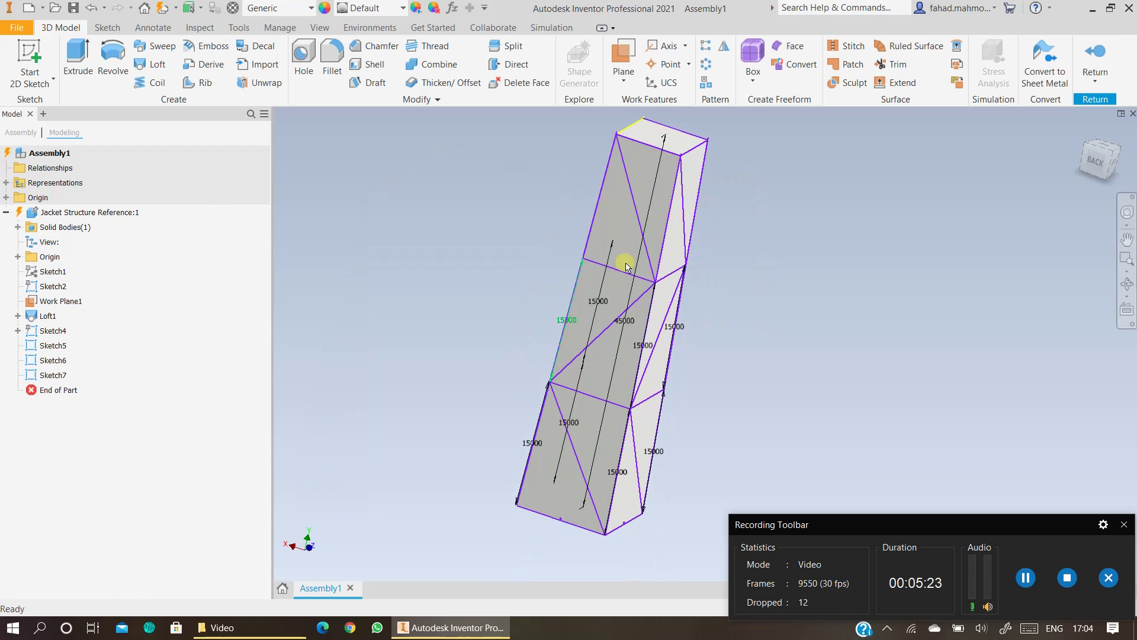
# - Return to the assembly level and start Insert Frame, saving the assembly as Assembly1 in the CAD folder together with its reference part
pyautogui.click(1094, 61)
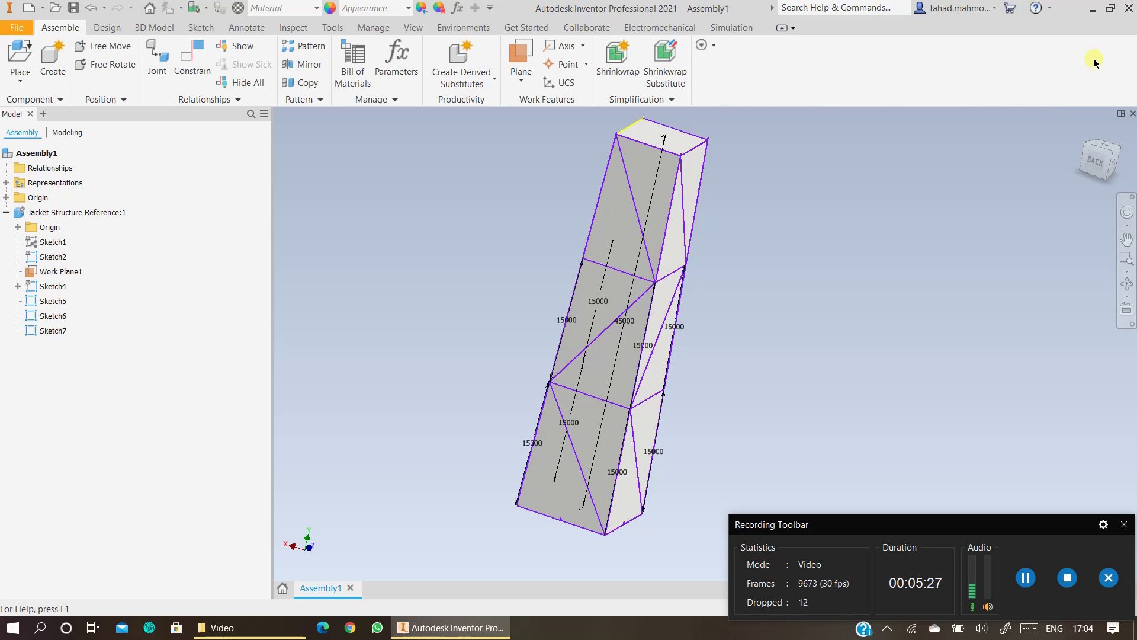
pyautogui.moveTo(798, 226); pyautogui.dragTo(718, 262, button='middle')
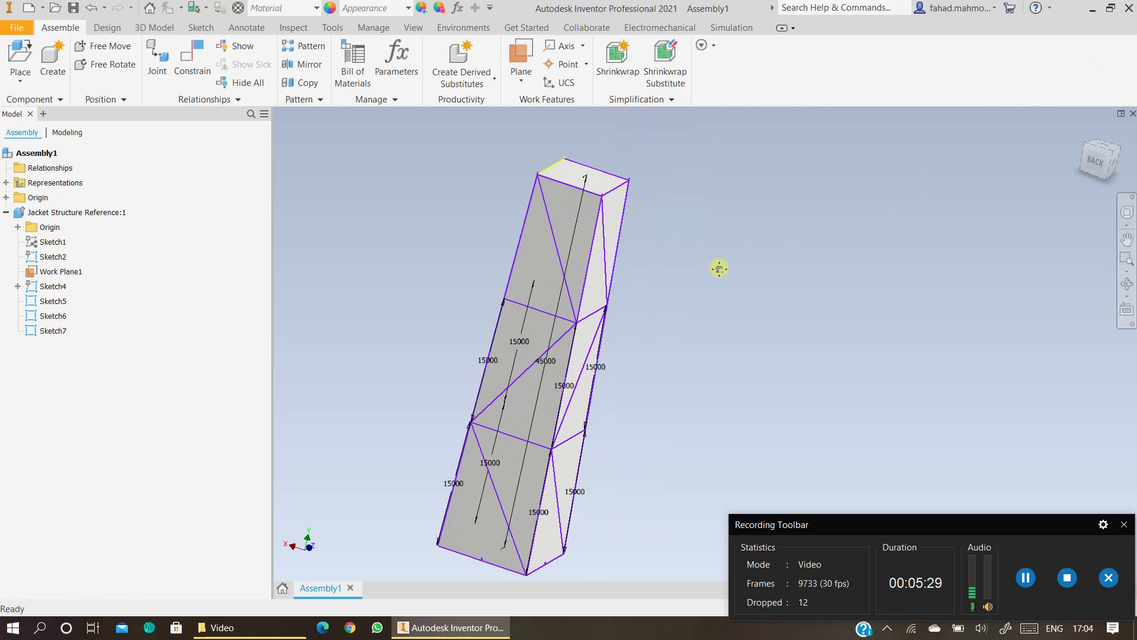
pyautogui.click(106, 28)
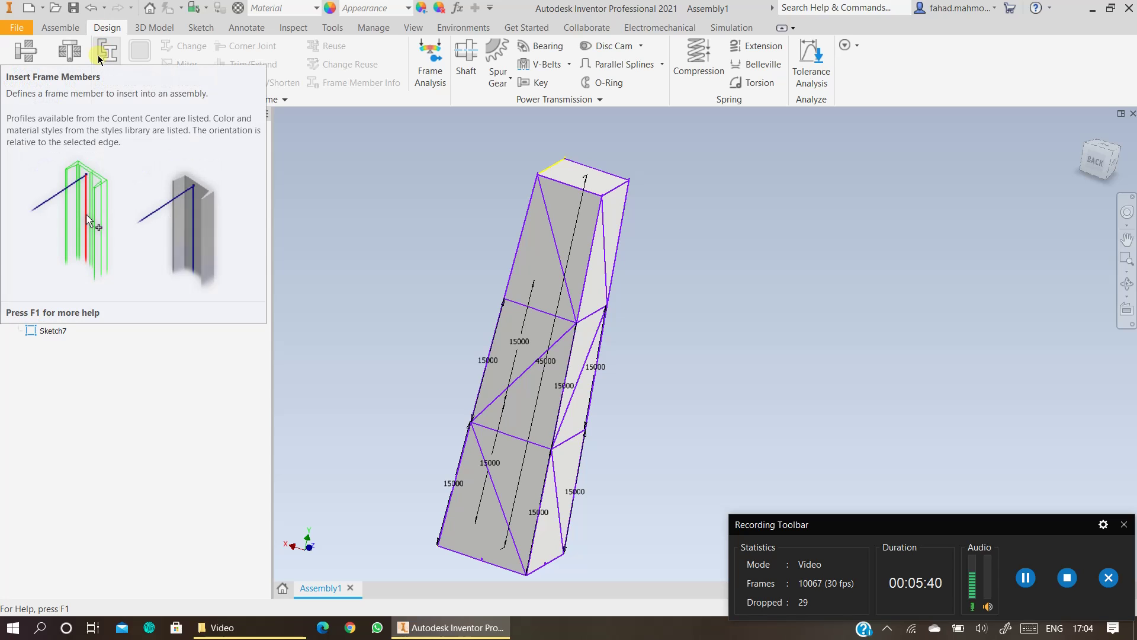
pyautogui.click(98, 57)
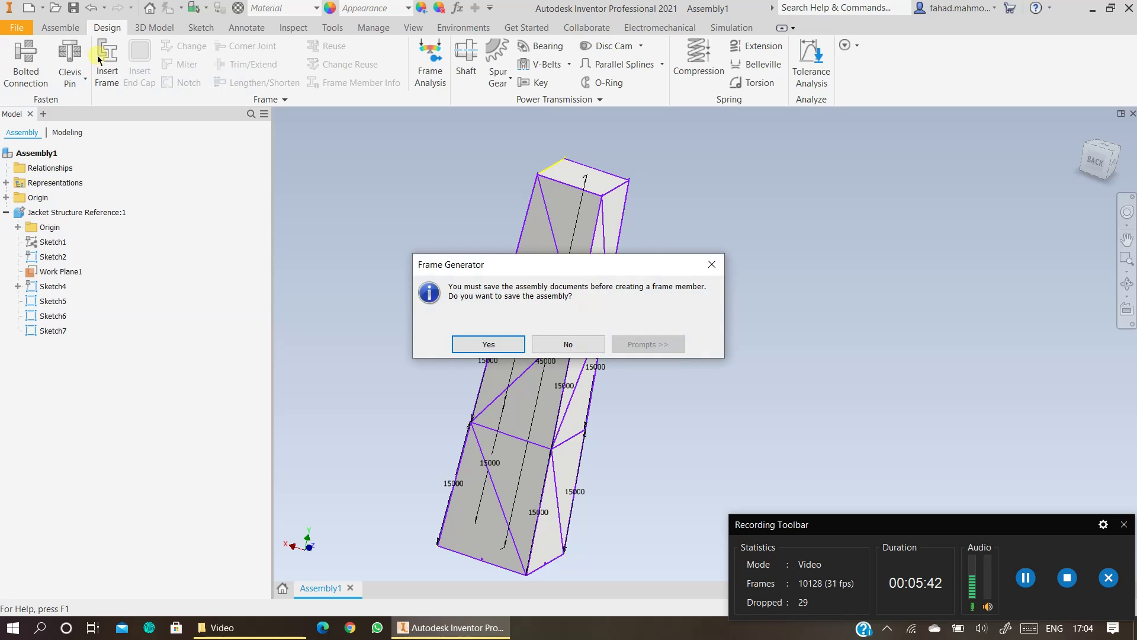
pyautogui.click(488, 344)
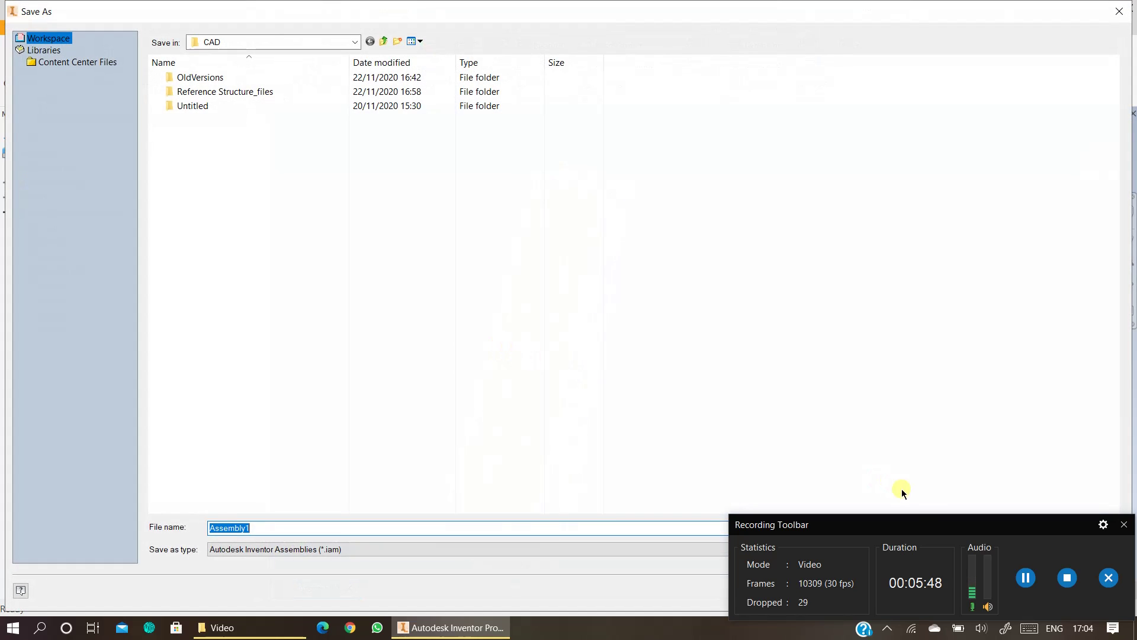
pyautogui.moveTo(906, 523); pyautogui.dragTo(862, 316)
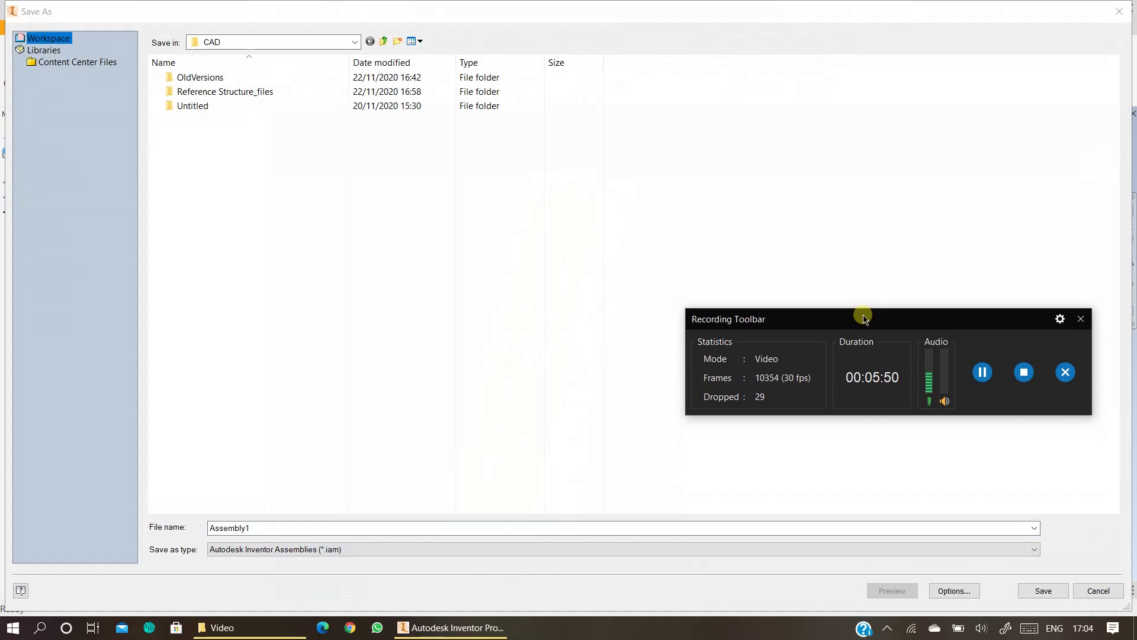
pyautogui.click(1024, 588)
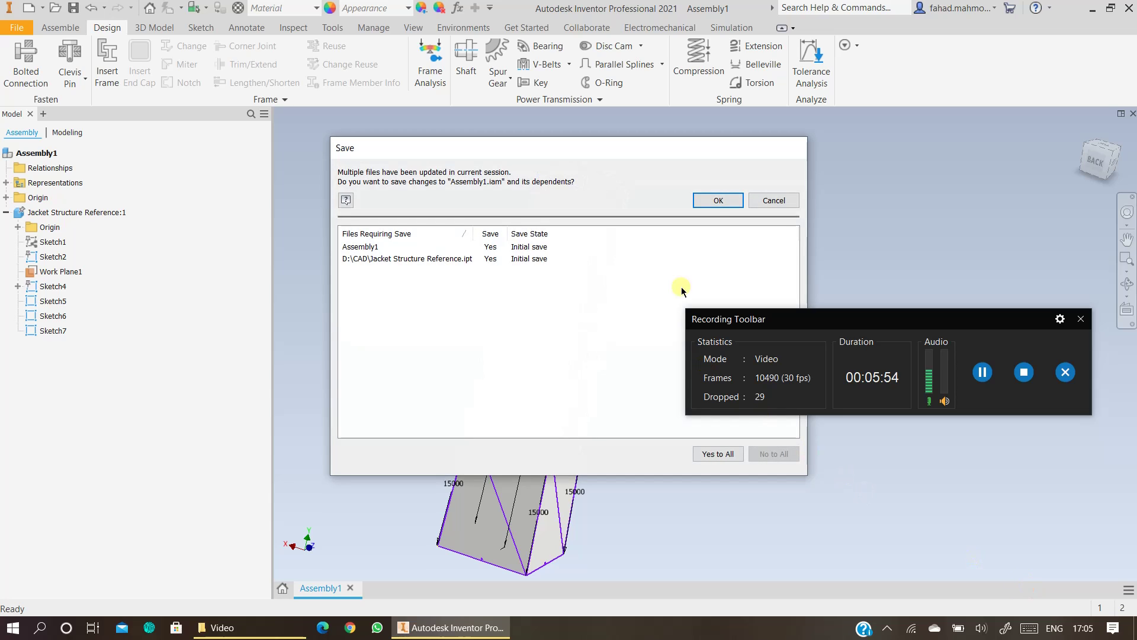
pyautogui.click(713, 205)
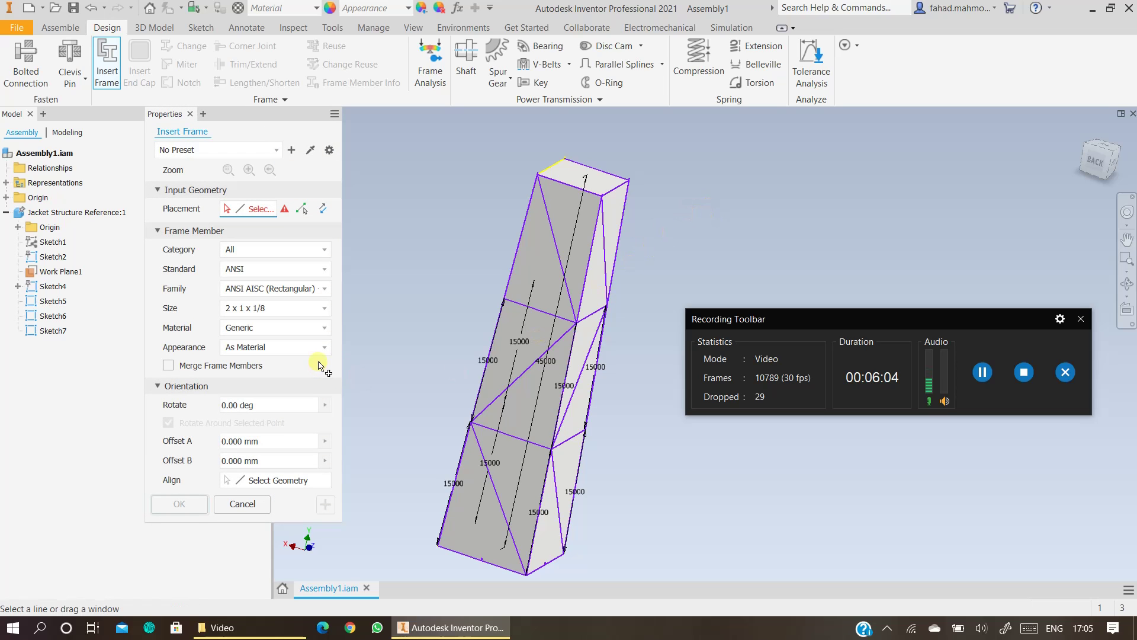
# - Set the frame member to Round Tubes, standard ISO, family ISO 657/14 - 2000 (Circular)
pyautogui.click(265, 250)
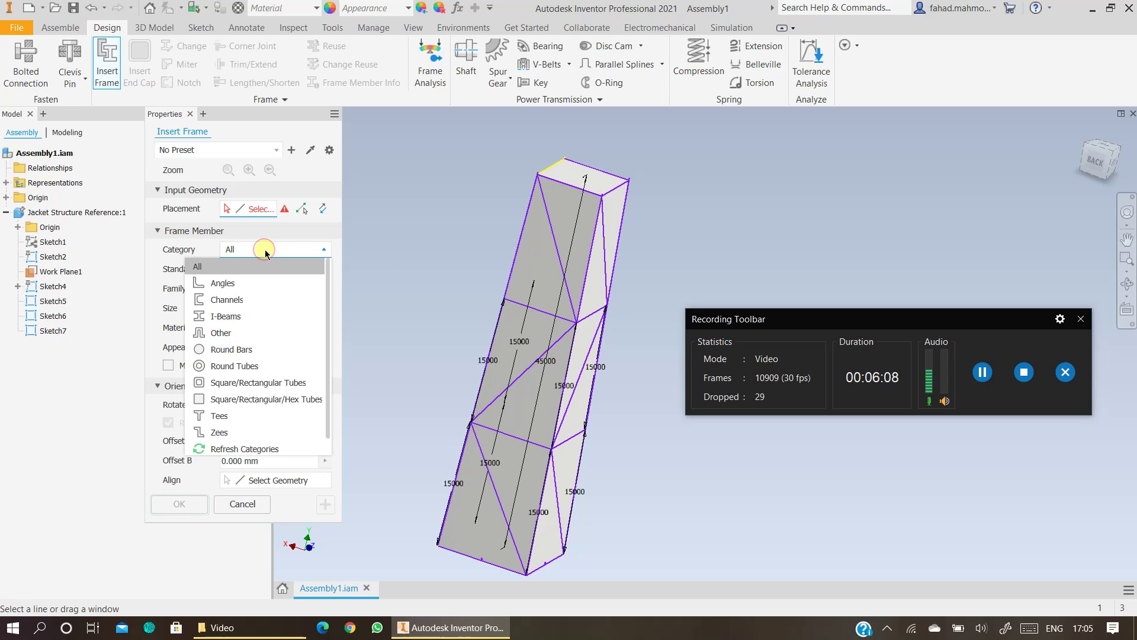
pyautogui.click(241, 365)
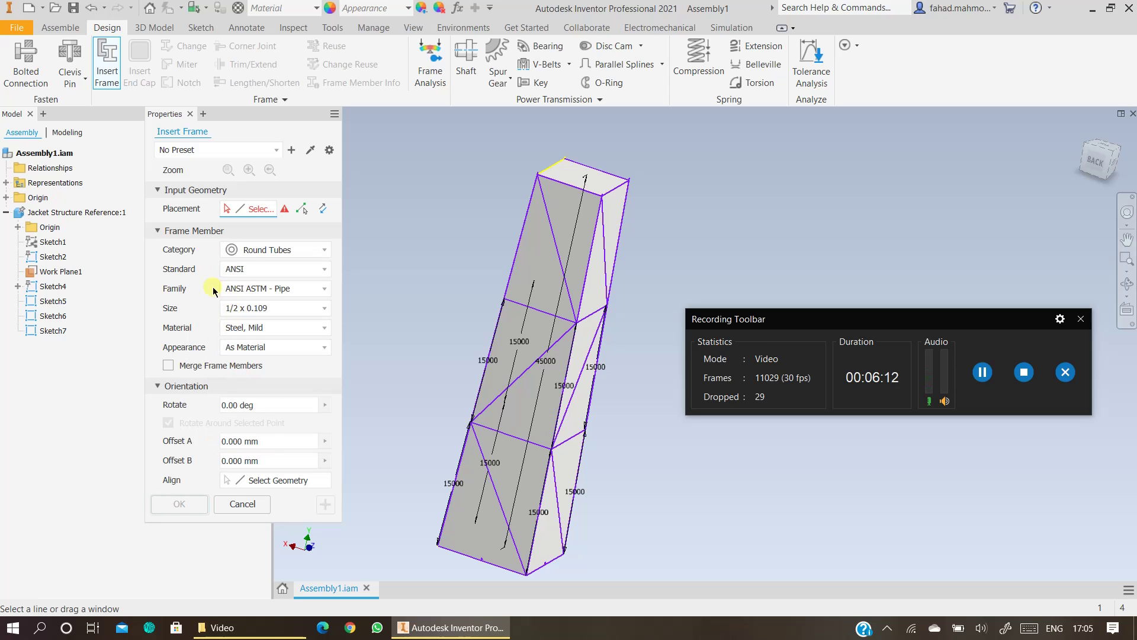
pyautogui.click(235, 269)
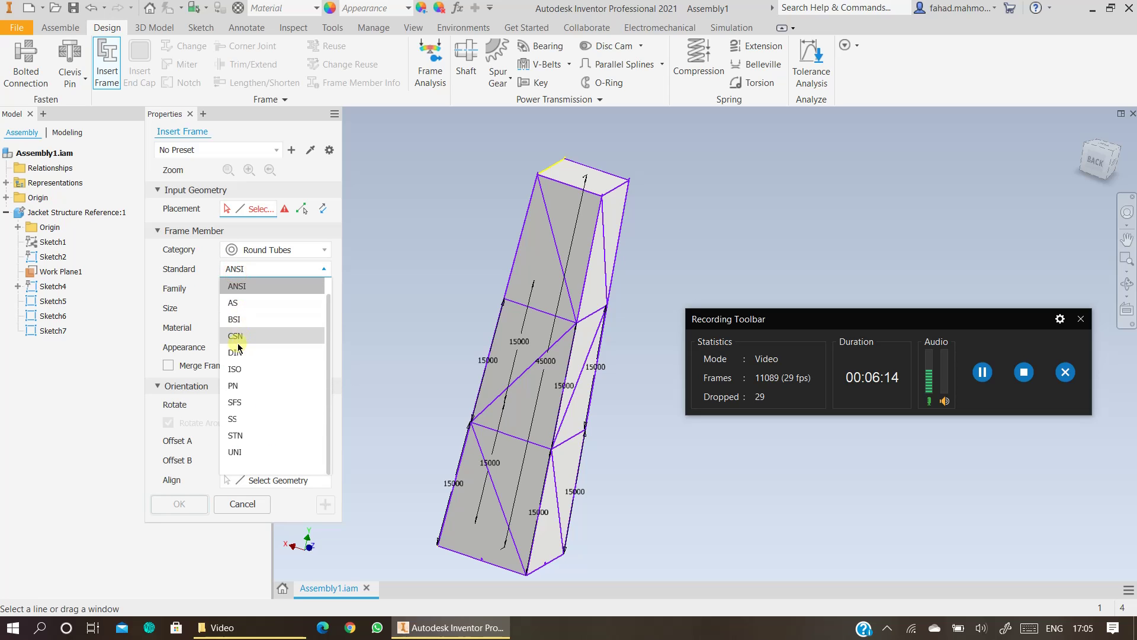
pyautogui.click(225, 365)
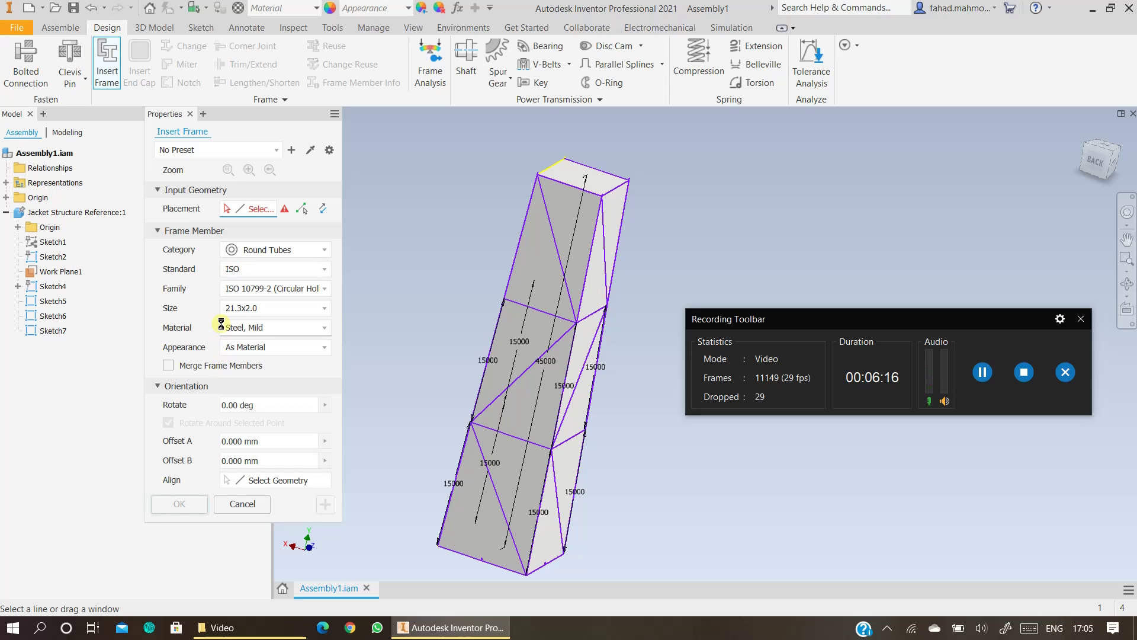
pyautogui.click(224, 289)
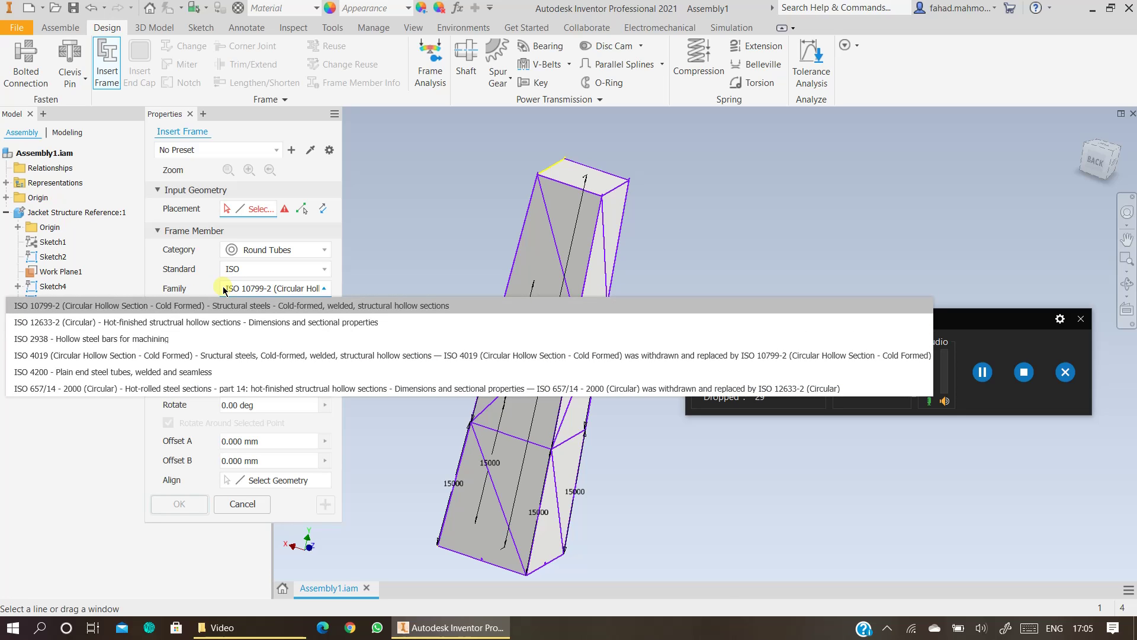
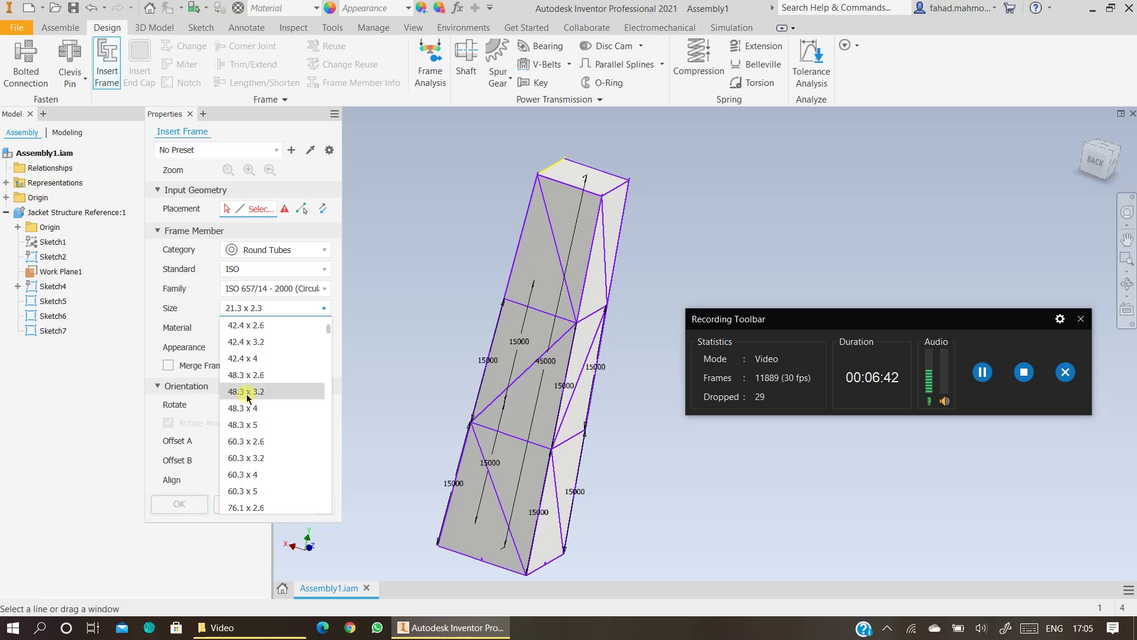
# - Choose 406.4 x 25.0 as the round tube size
pyautogui.scroll(-10, 248, 397)
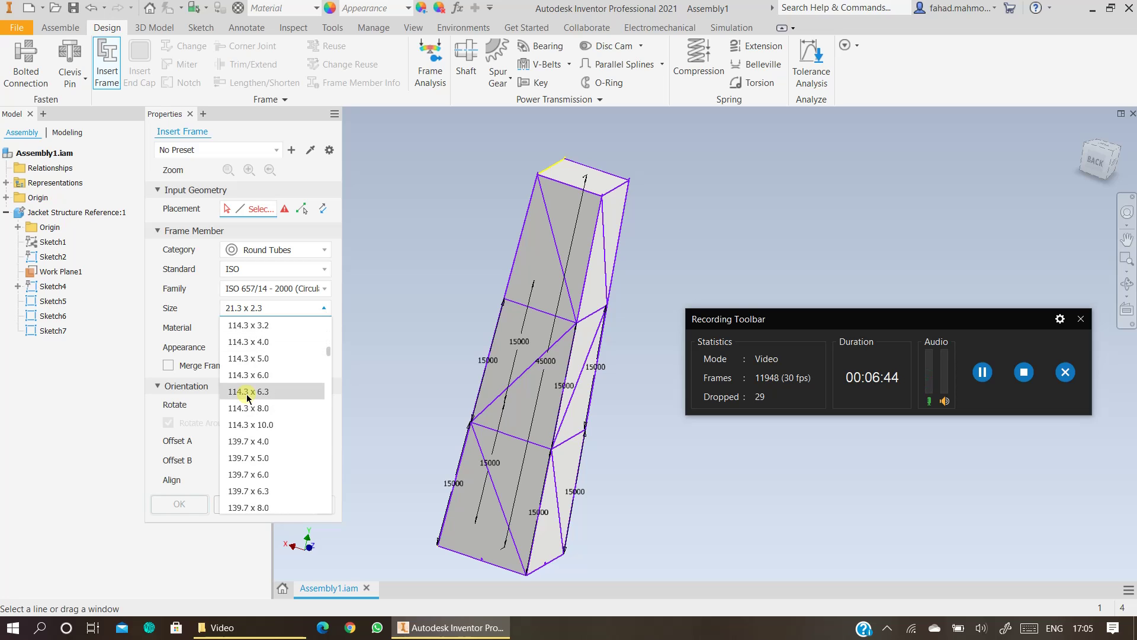
pyautogui.scroll(-10, 247, 397)
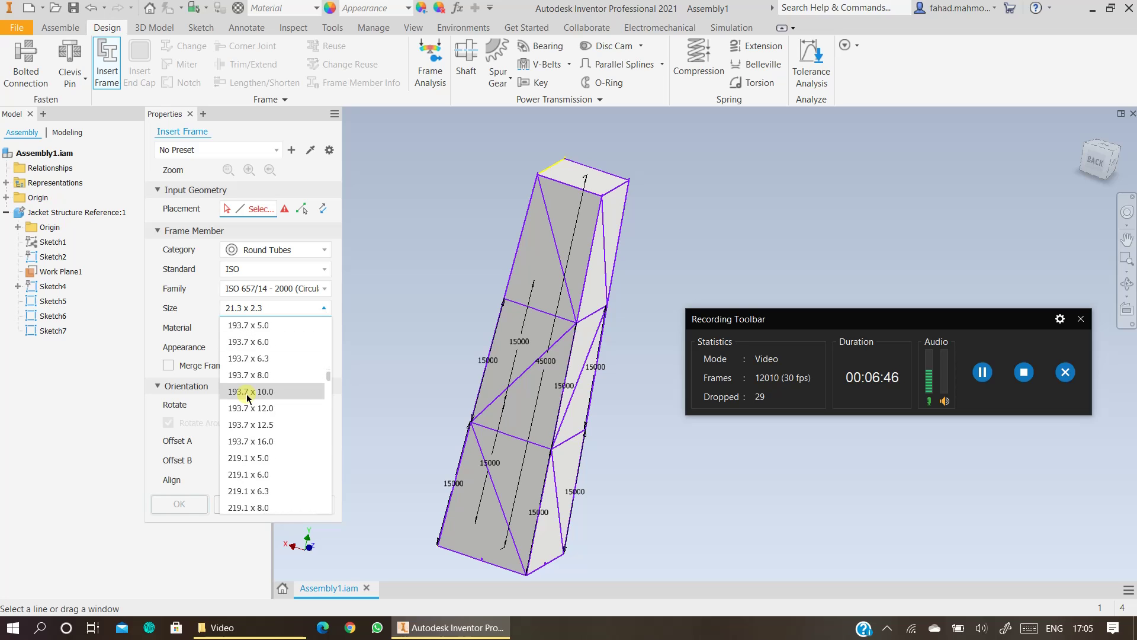
pyautogui.scroll(-7, 247, 396)
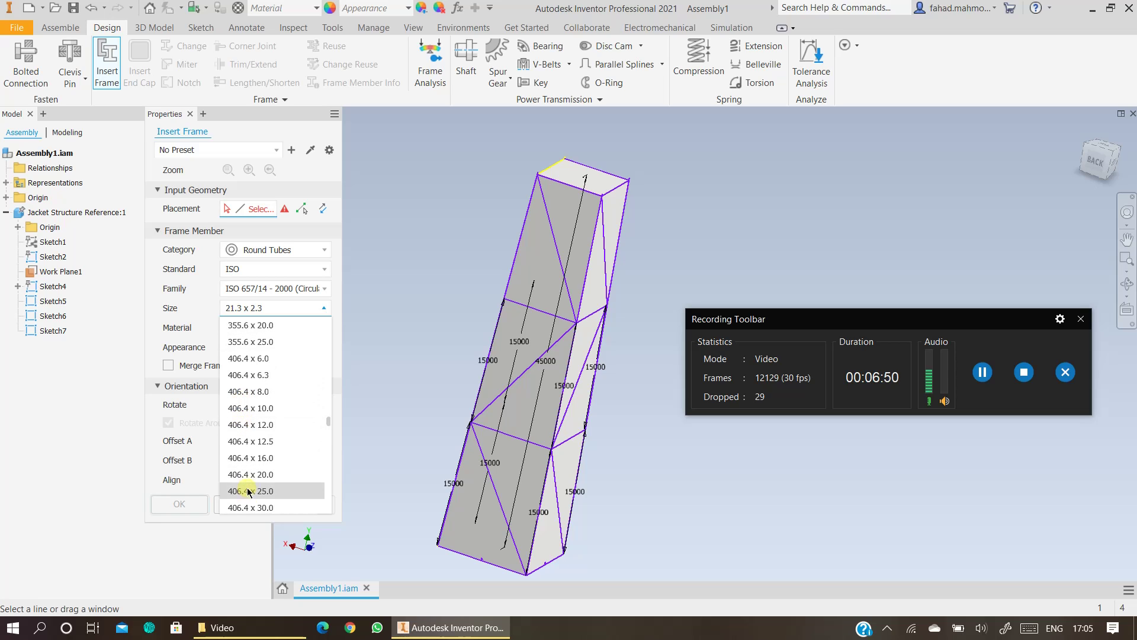
pyautogui.scroll(-1, 258, 464)
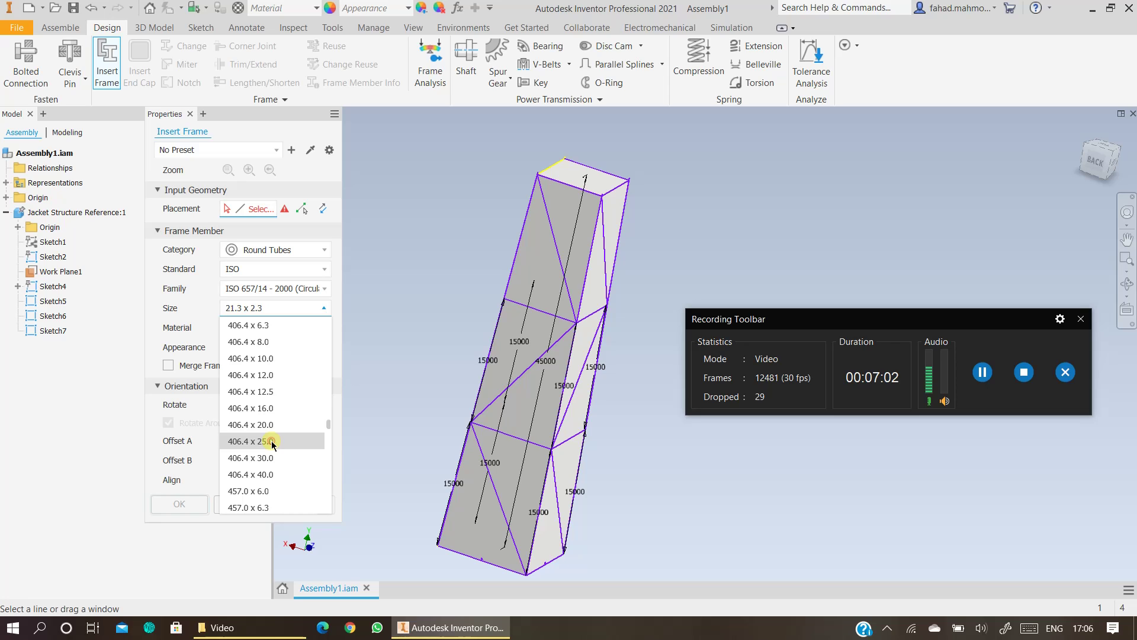
pyautogui.click(272, 442)
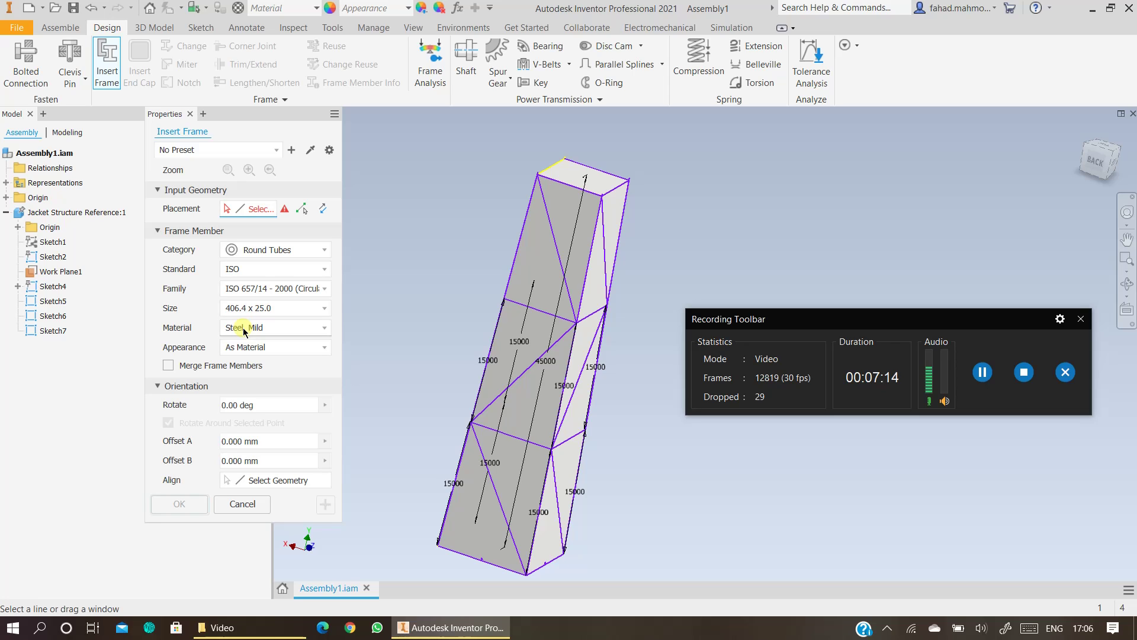
# - Select the four long corner edges of the tapered loft as placement lines for the leg members
pyautogui.click(513, 268)
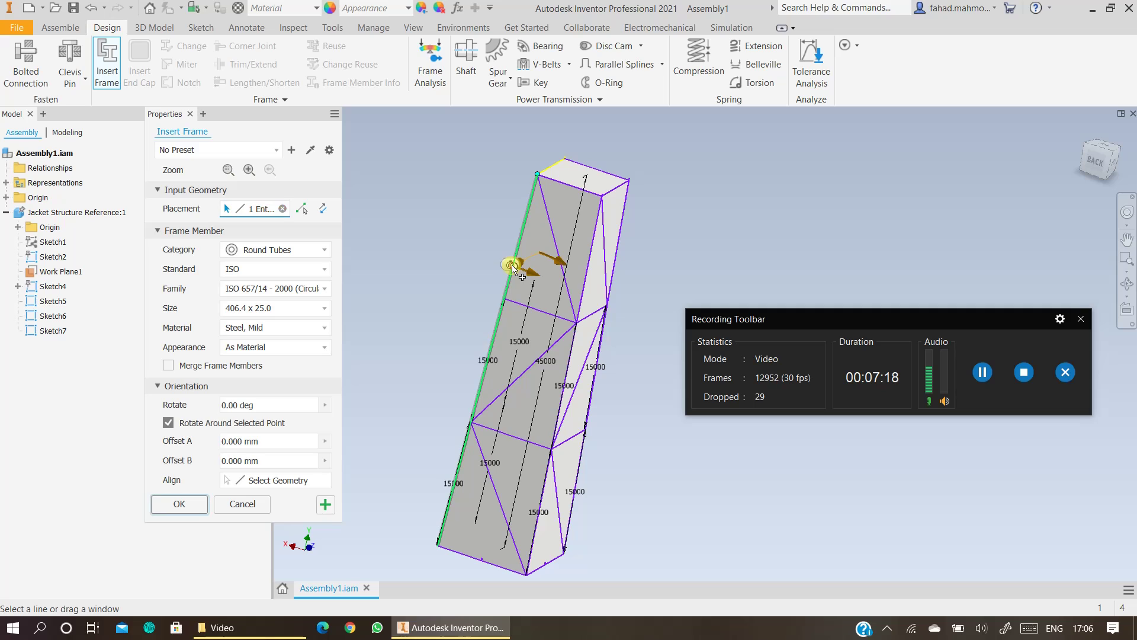
pyautogui.click(585, 289)
pyautogui.click(616, 254)
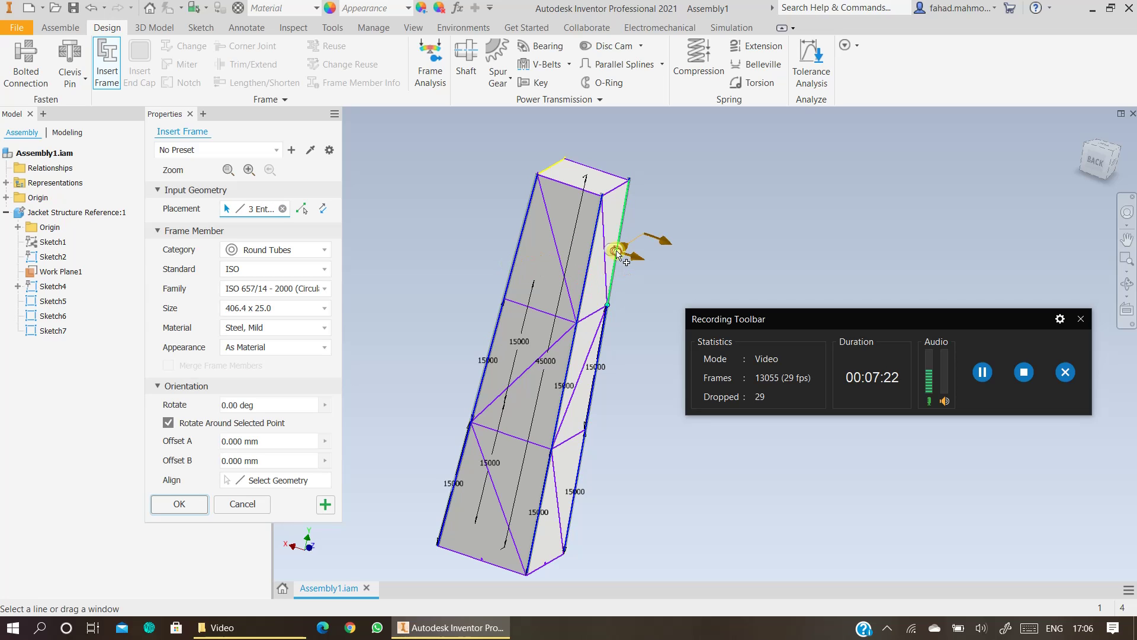
pyautogui.click(1128, 285)
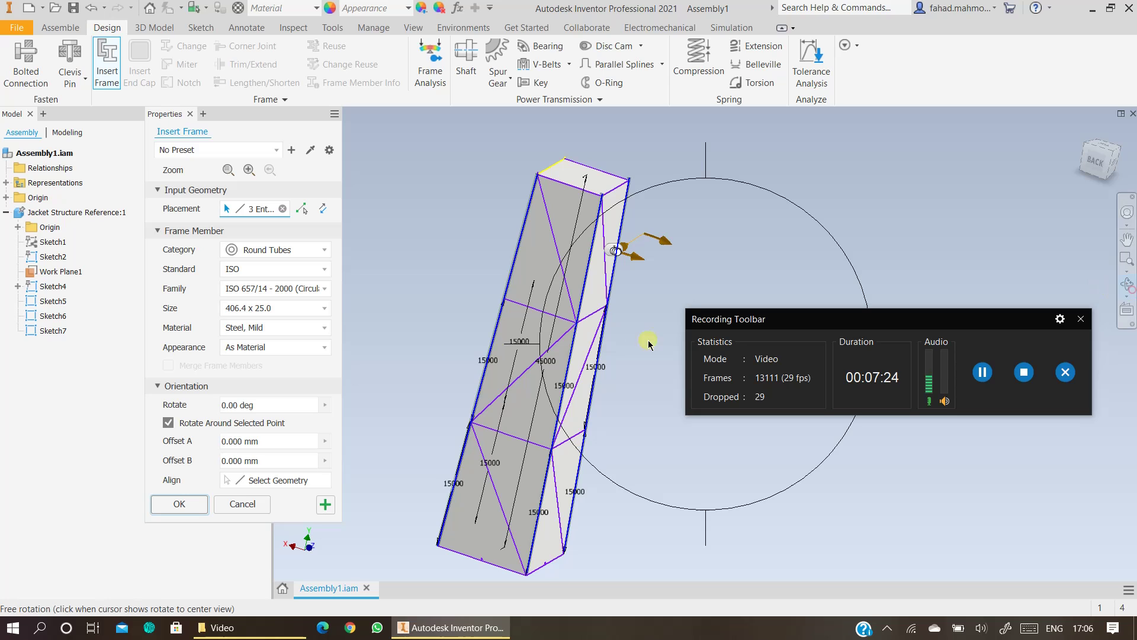
pyautogui.moveTo(619, 350); pyautogui.dragTo(690, 396)
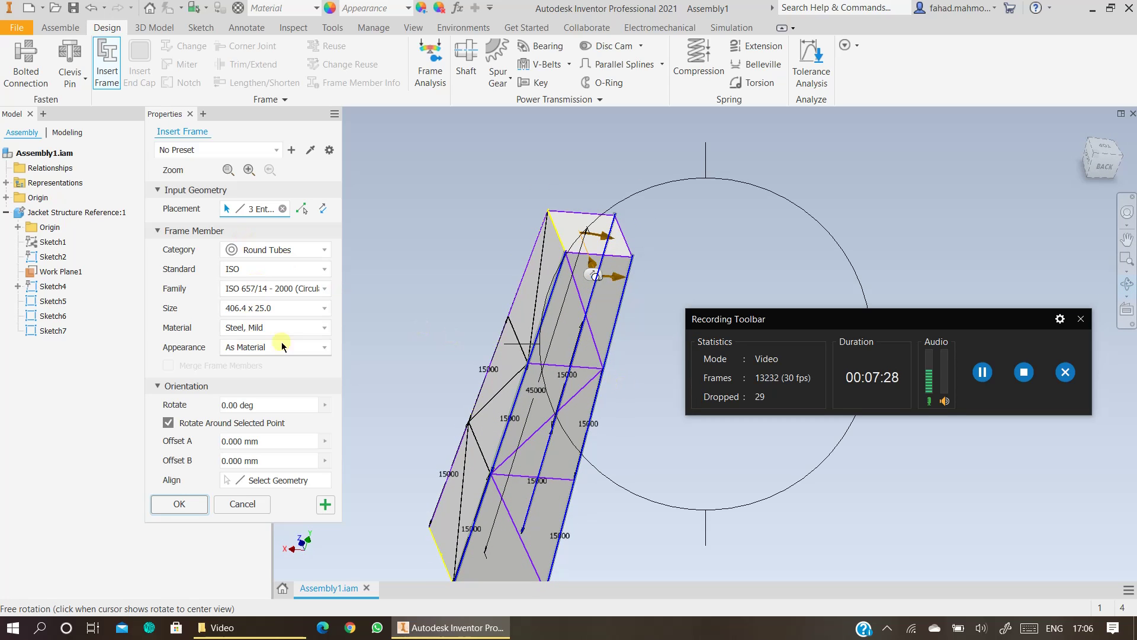
pyautogui.press('Escape')
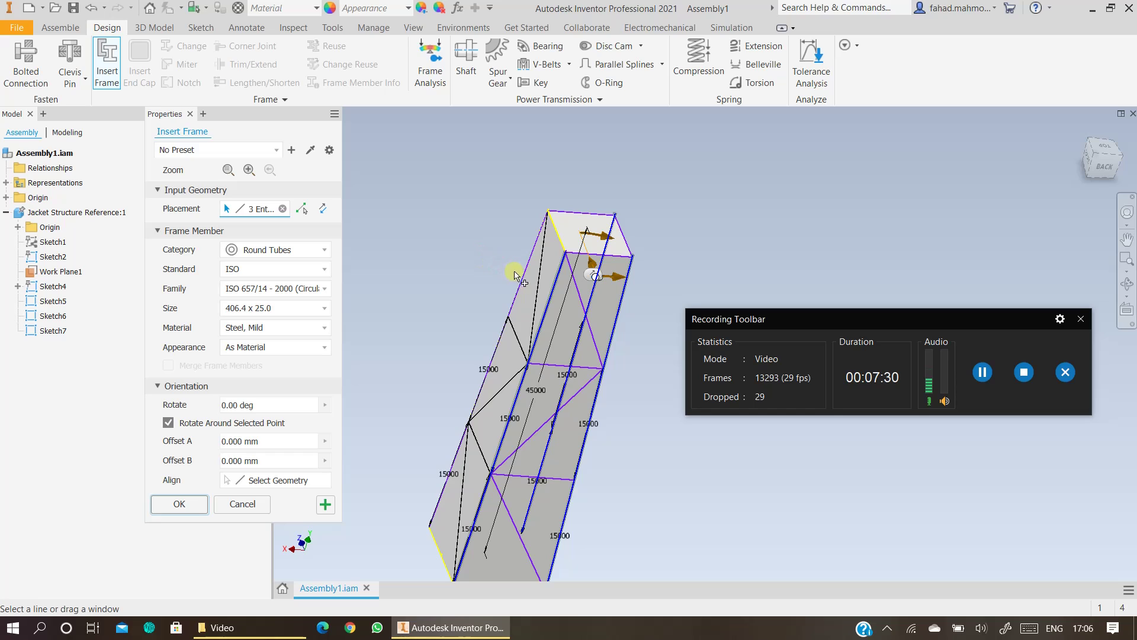
pyautogui.click(499, 292)
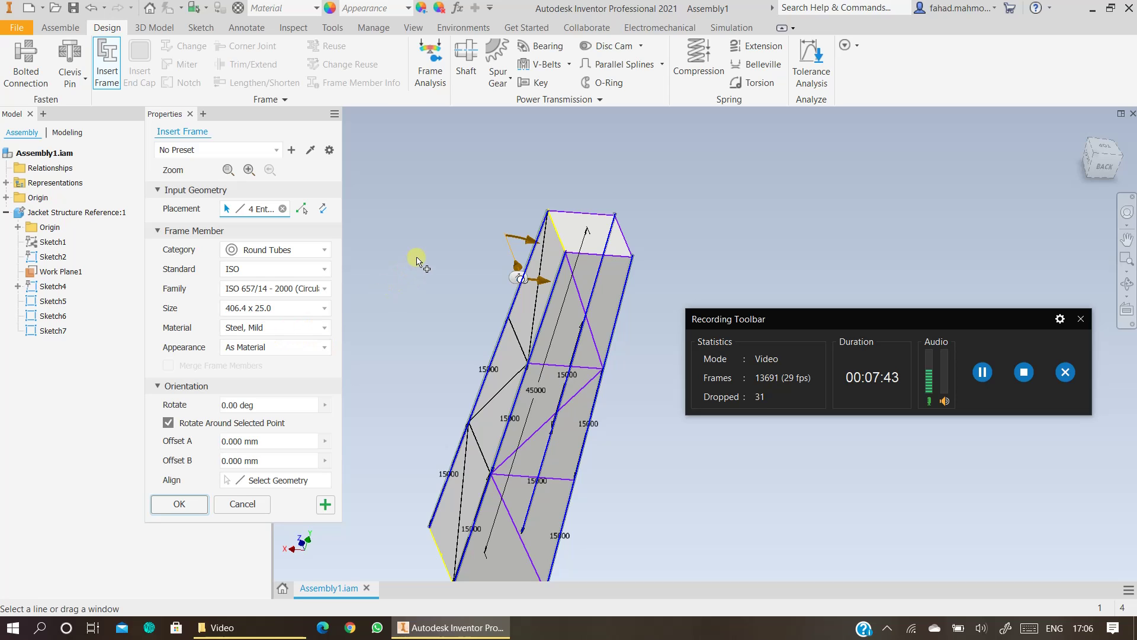
# - Create the four leg members, accepting the proposed frame, skeleton and member file names
pyautogui.click(177, 504)
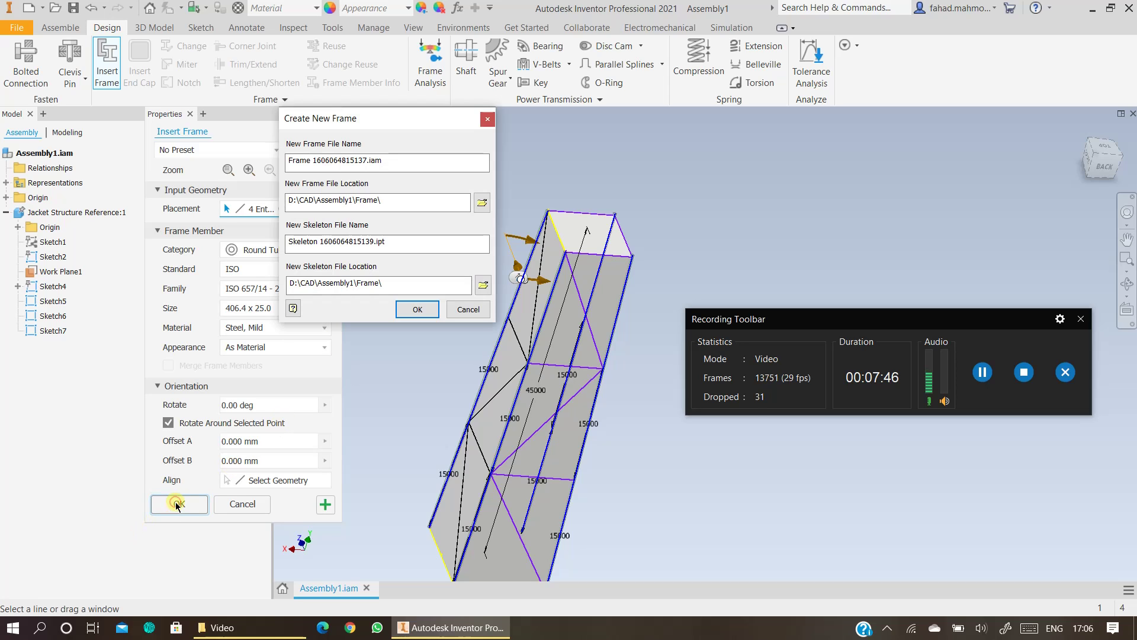
pyautogui.click(417, 321)
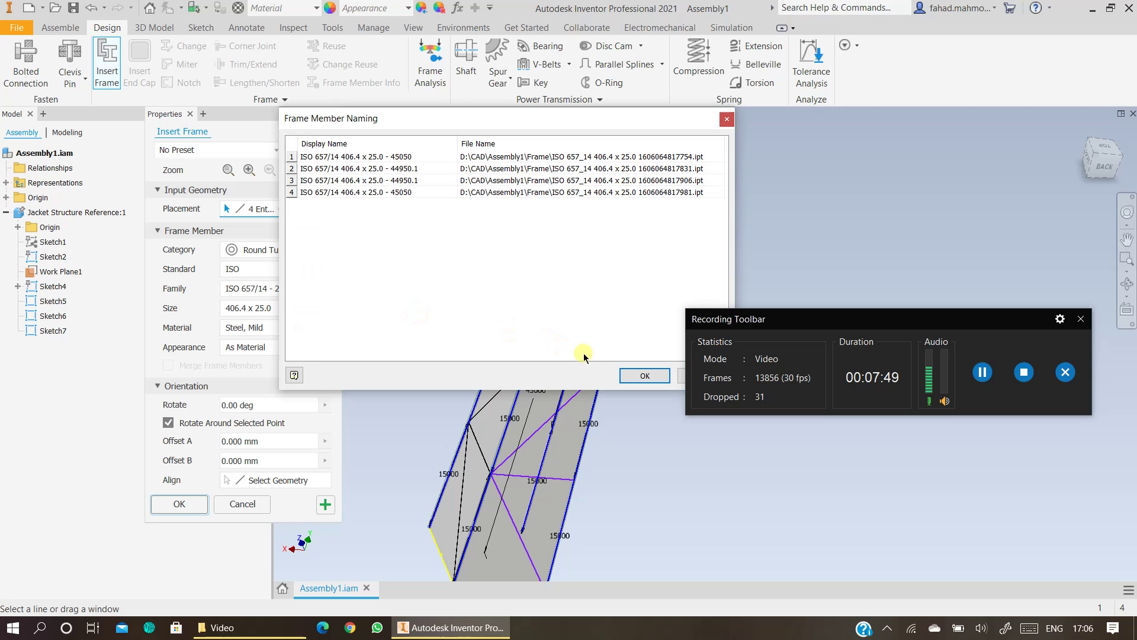
pyautogui.click(631, 374)
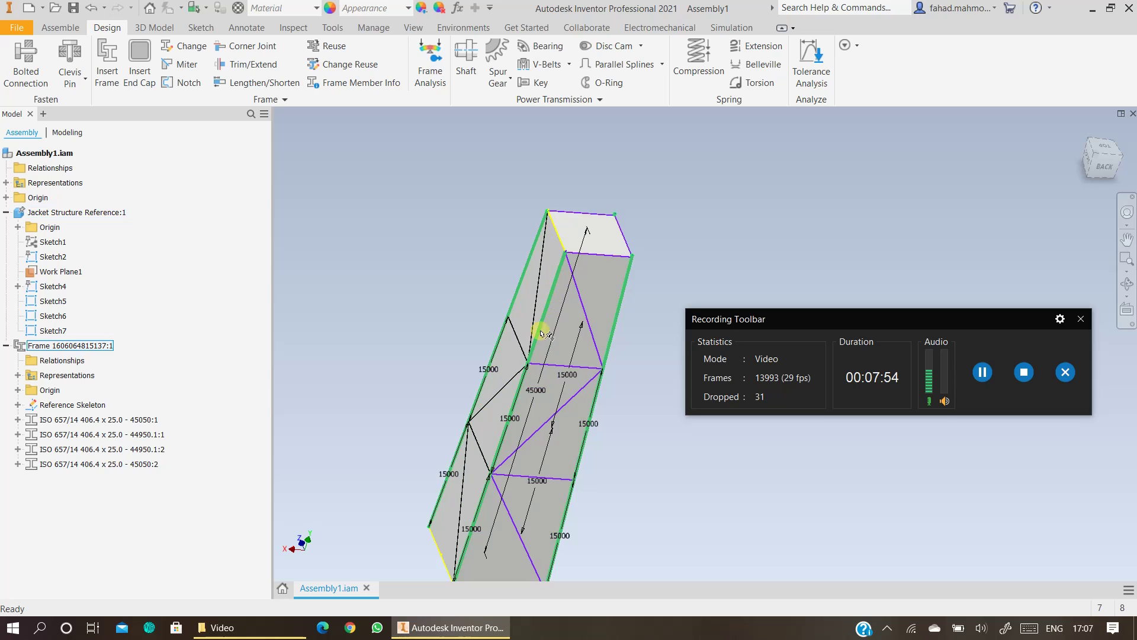
pyautogui.click(296, 382)
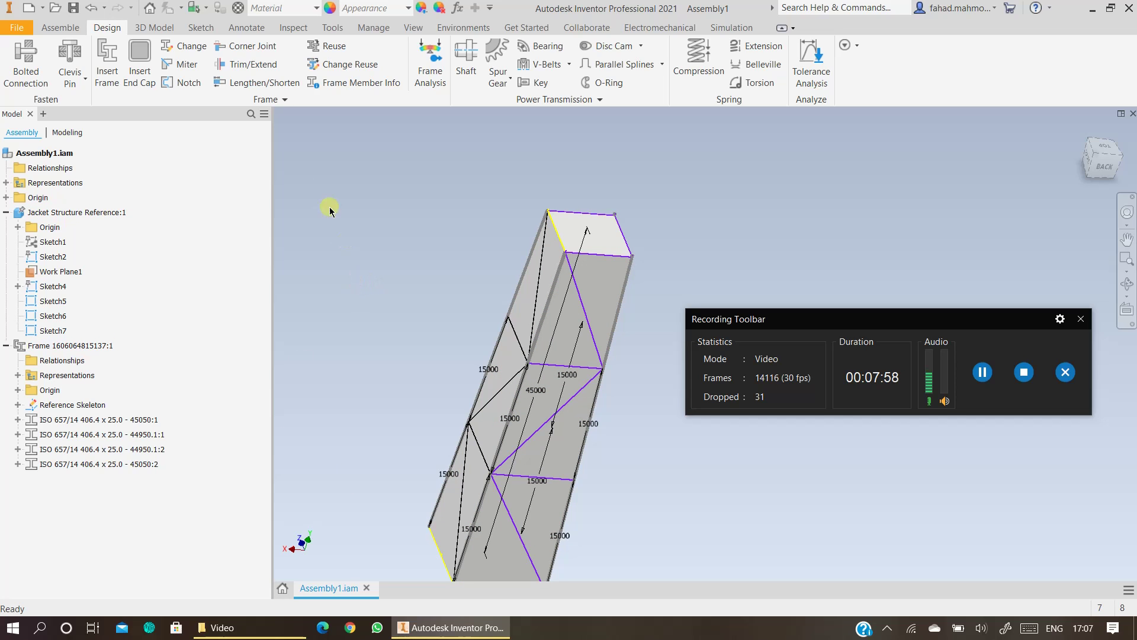
# - Start another Insert Frame for the bracing with tube size 323.9 x 25.0 and material Steel, Mild
pyautogui.click(118, 76)
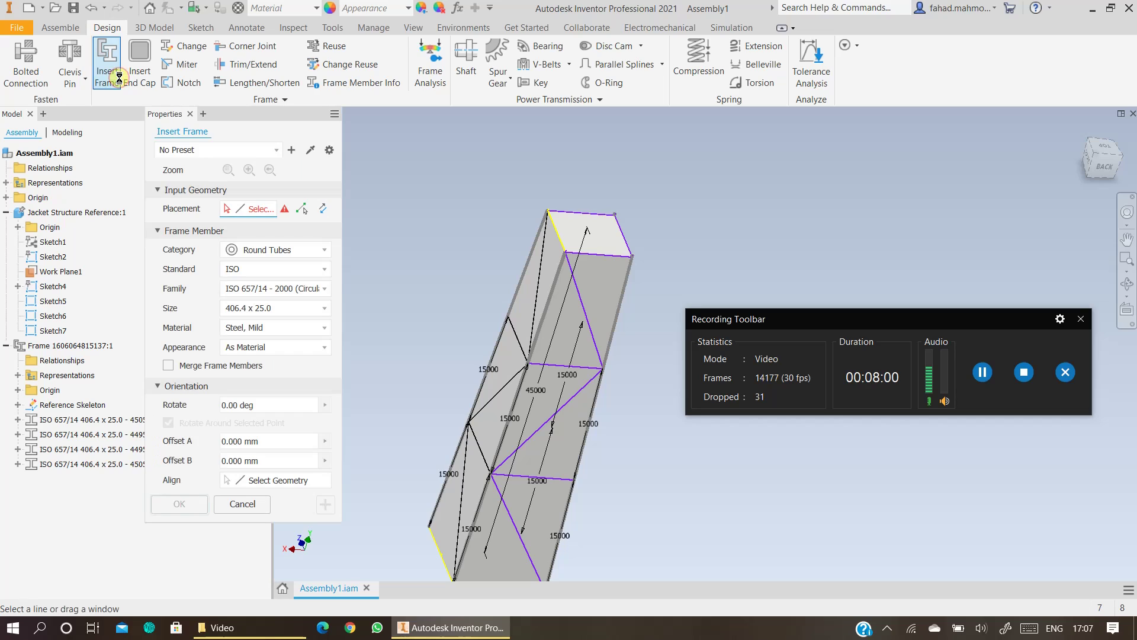
pyautogui.click(240, 312)
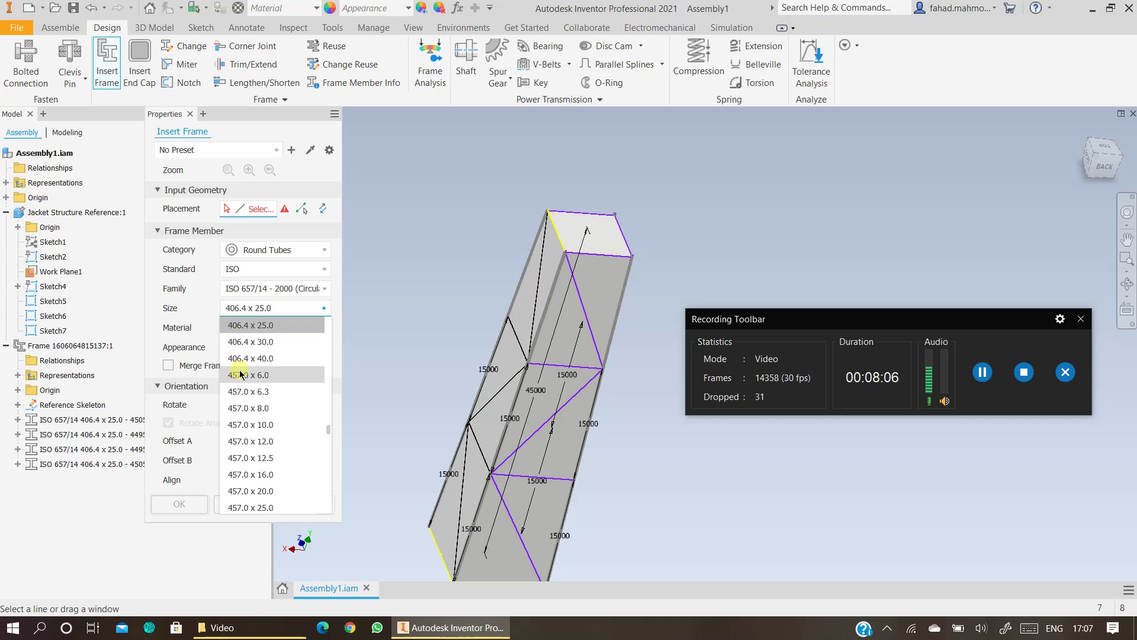
pyautogui.scroll(6, 240, 374)
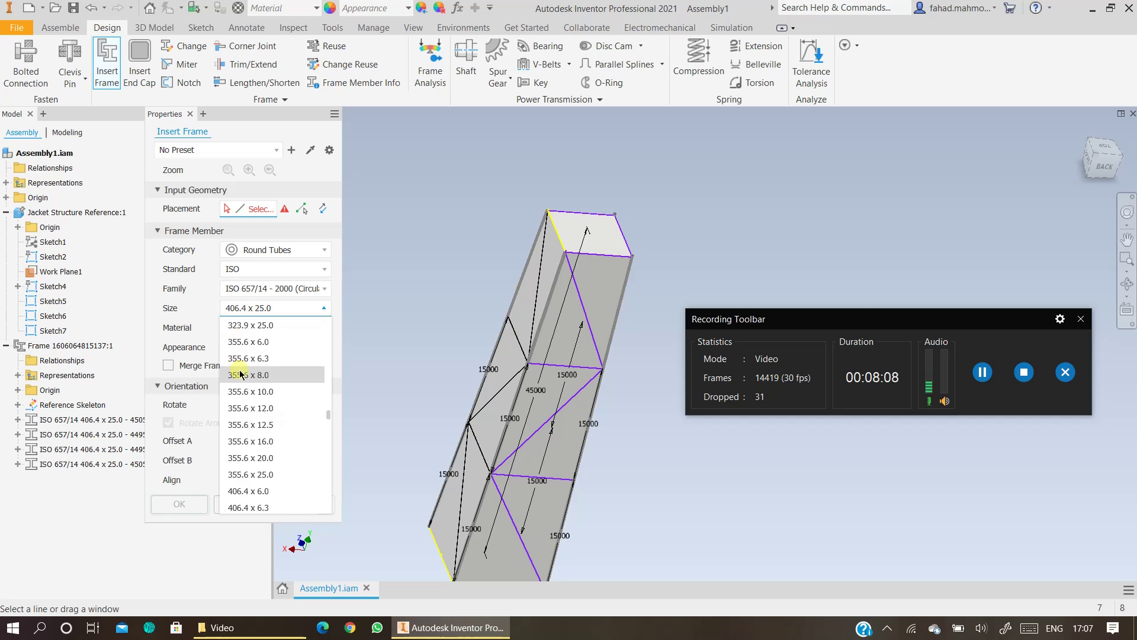
pyautogui.scroll(1, 240, 375)
pyautogui.scroll(3, 240, 374)
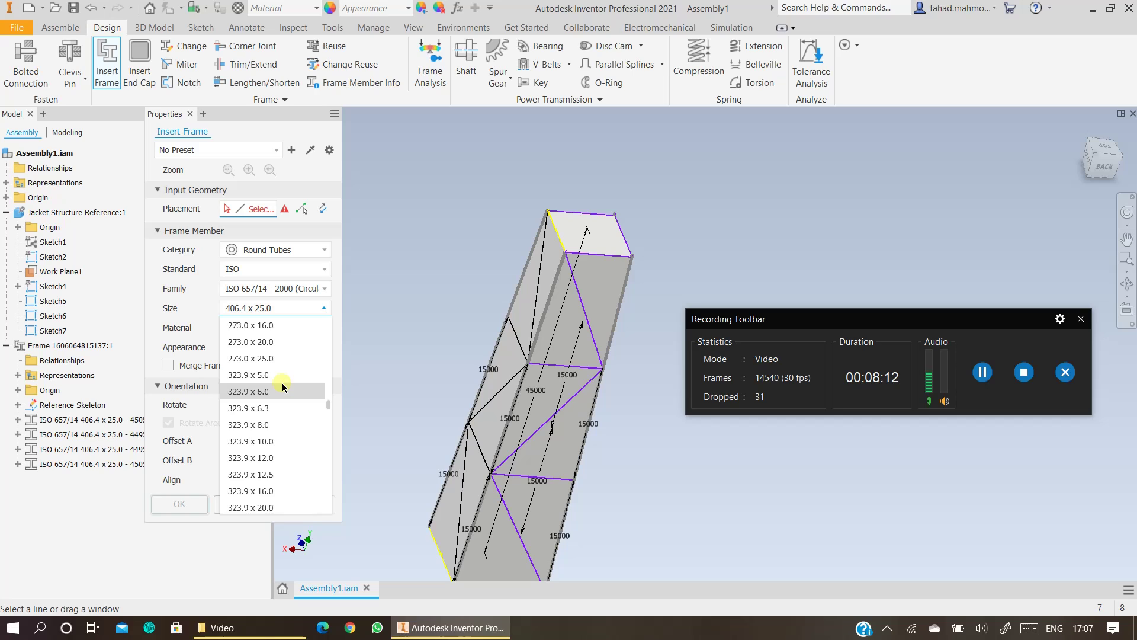
pyautogui.scroll(-1, 280, 397)
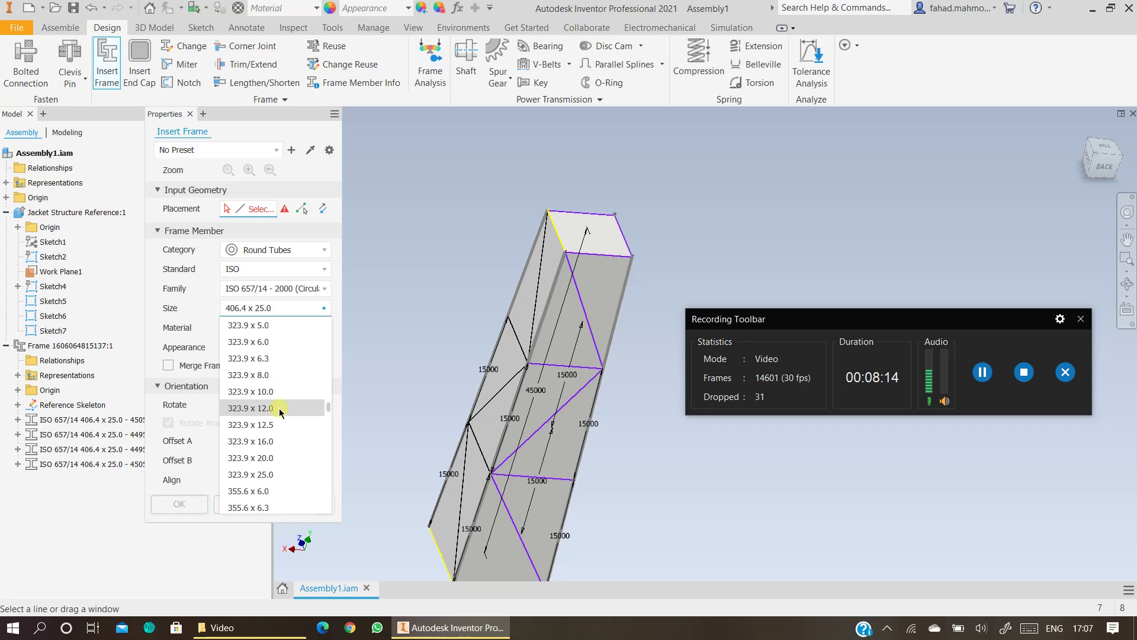
pyautogui.click(260, 474)
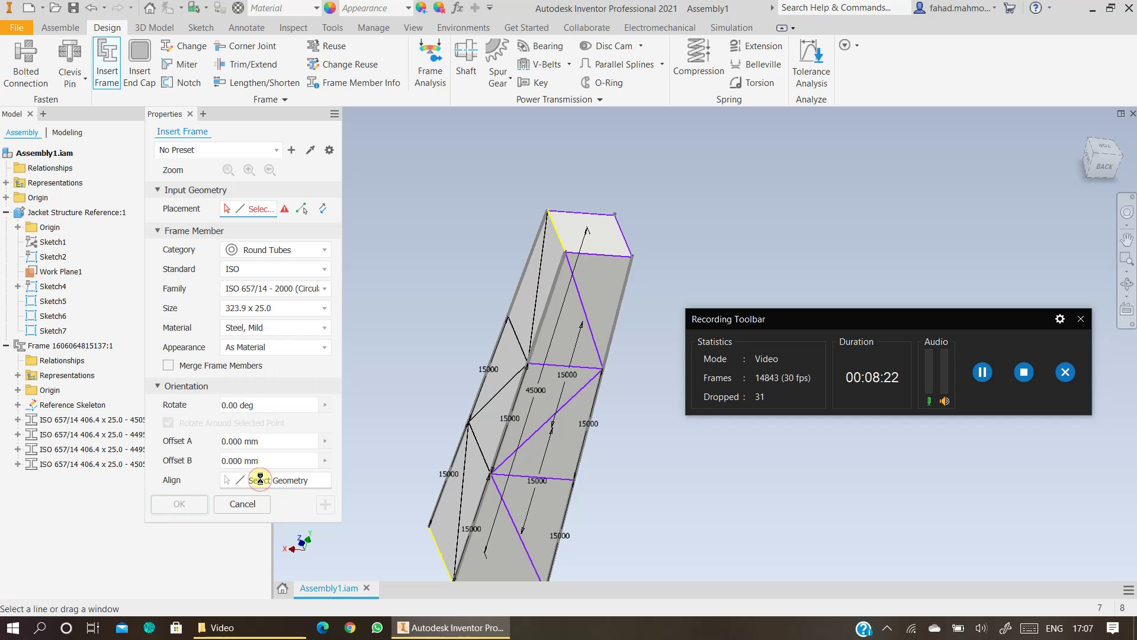
pyautogui.click(230, 327)
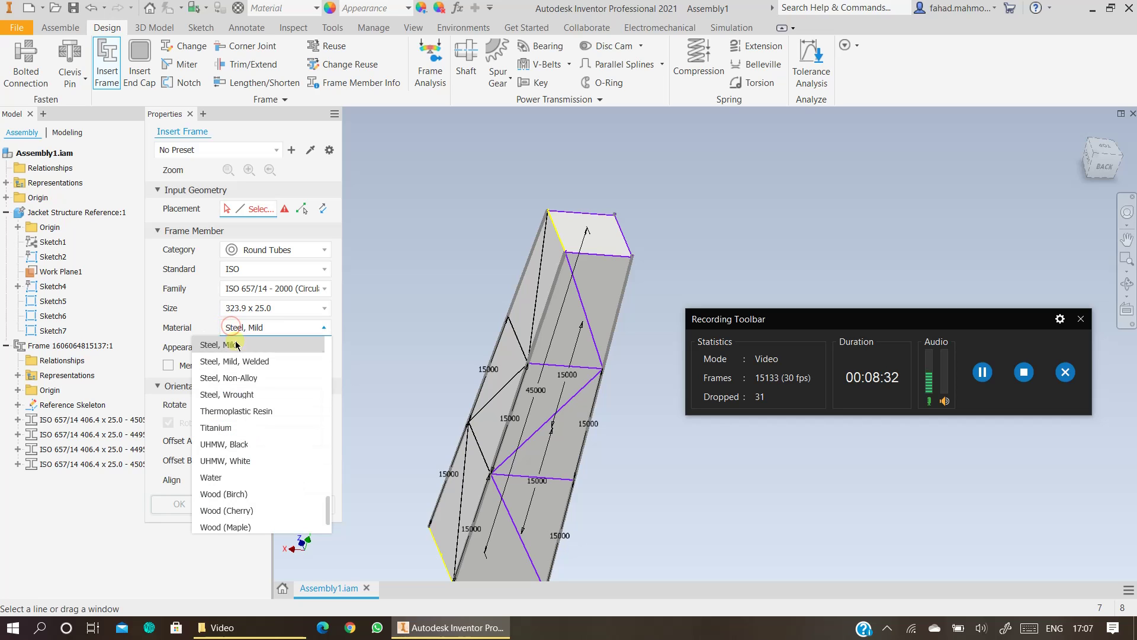
pyautogui.scroll(-1, 237, 513)
pyautogui.scroll(1, 246, 462)
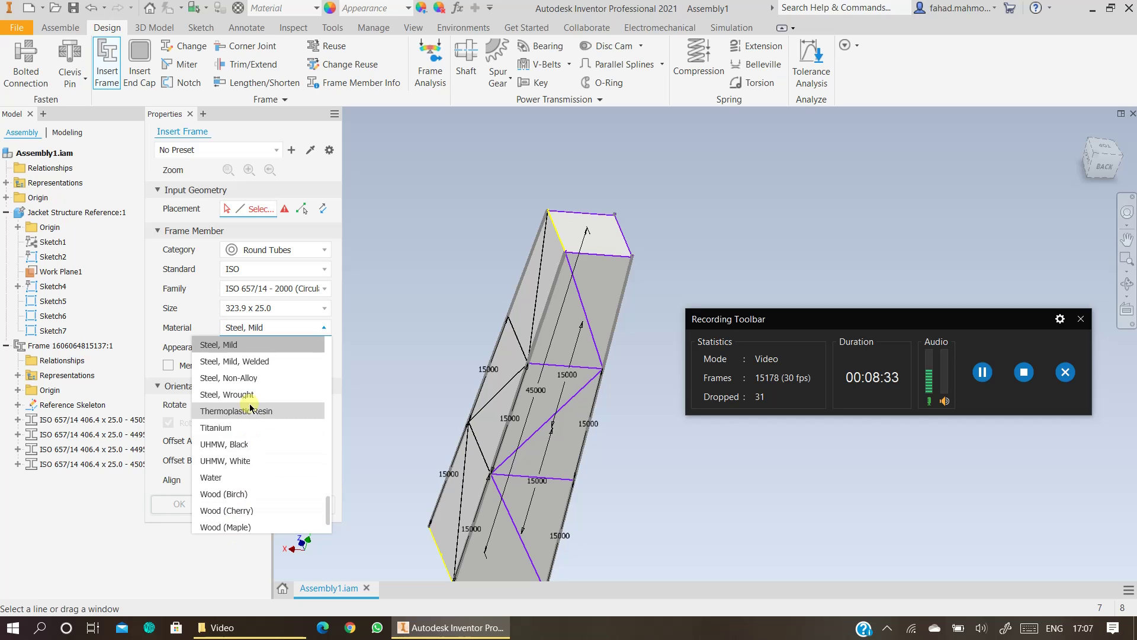
pyautogui.click(243, 342)
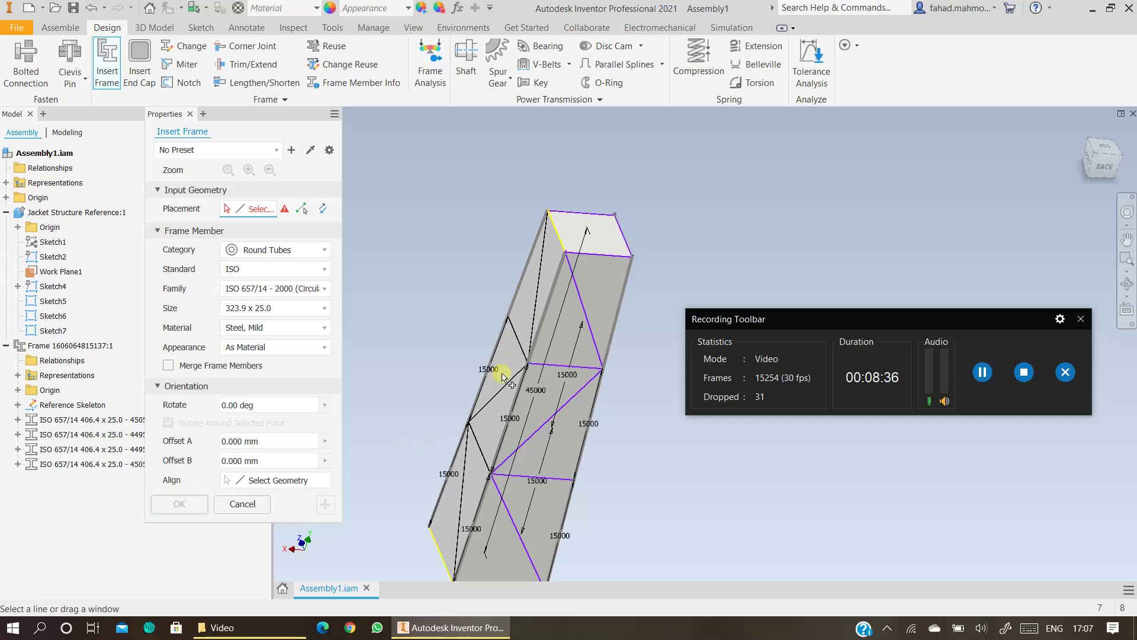
# - Select the three diagonals and two horizontal lines of the narrow side face as bracing placement
pyautogui.click(539, 291)
pyautogui.click(517, 336)
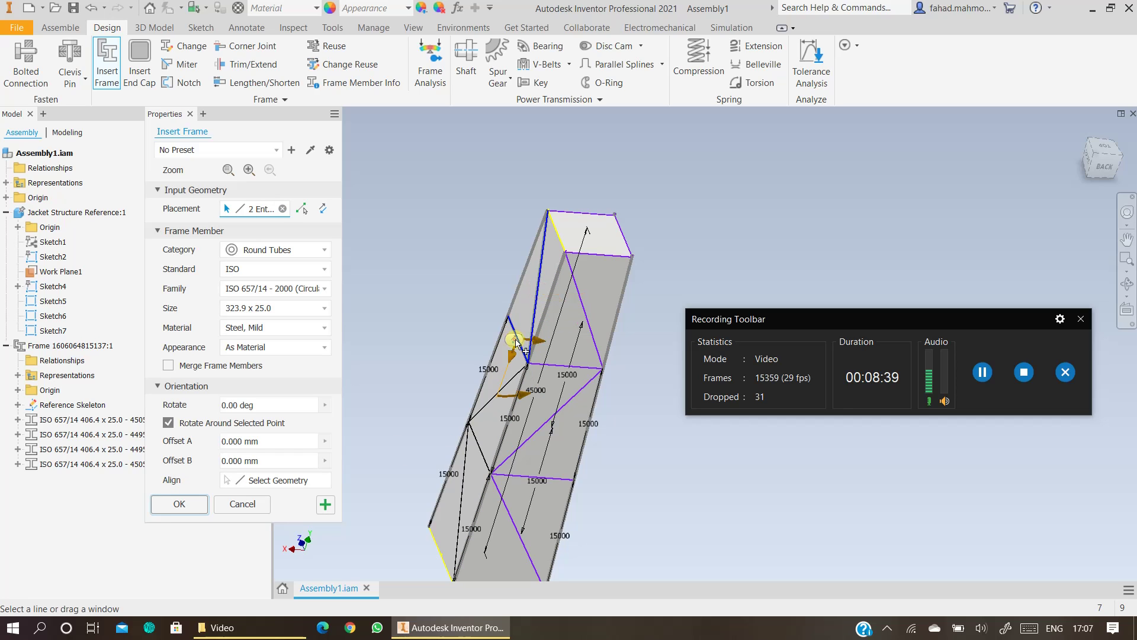
pyautogui.click(496, 394)
pyautogui.click(479, 456)
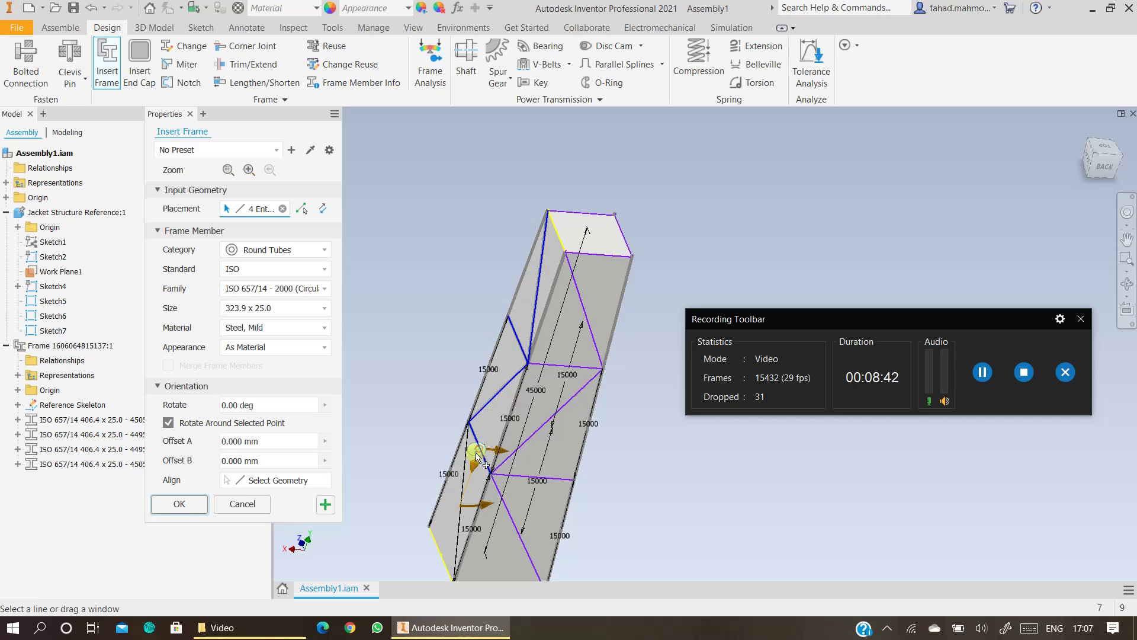
pyautogui.click(465, 465)
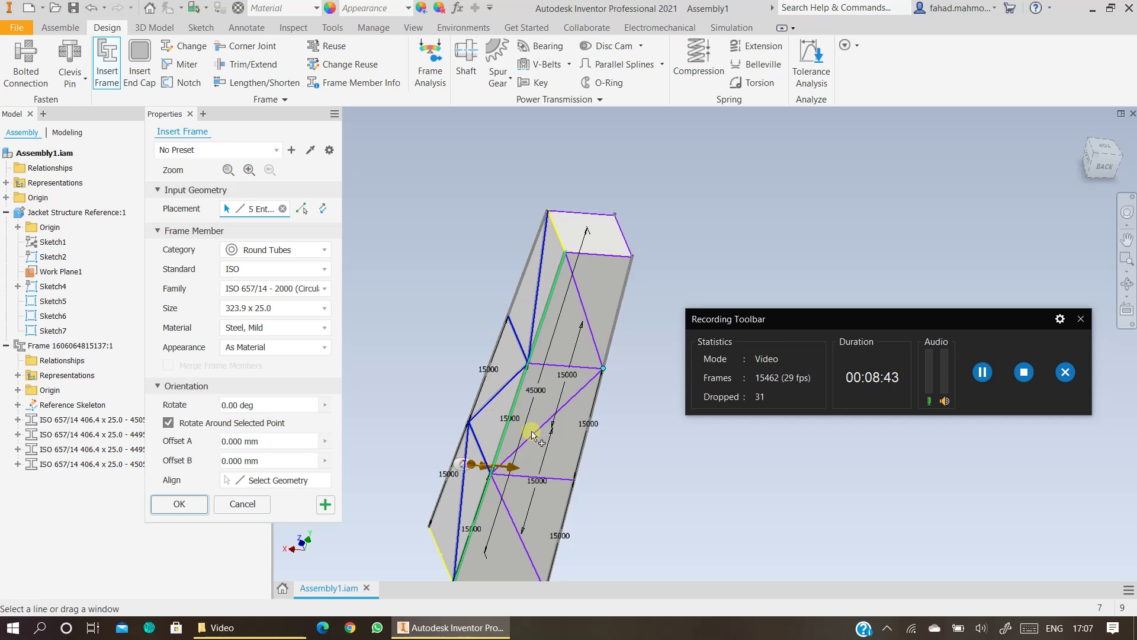
# - Add the three diagonals and two horizontal lines of the loft's back face to the bracing placement
pyautogui.click(585, 315)
pyautogui.click(548, 365)
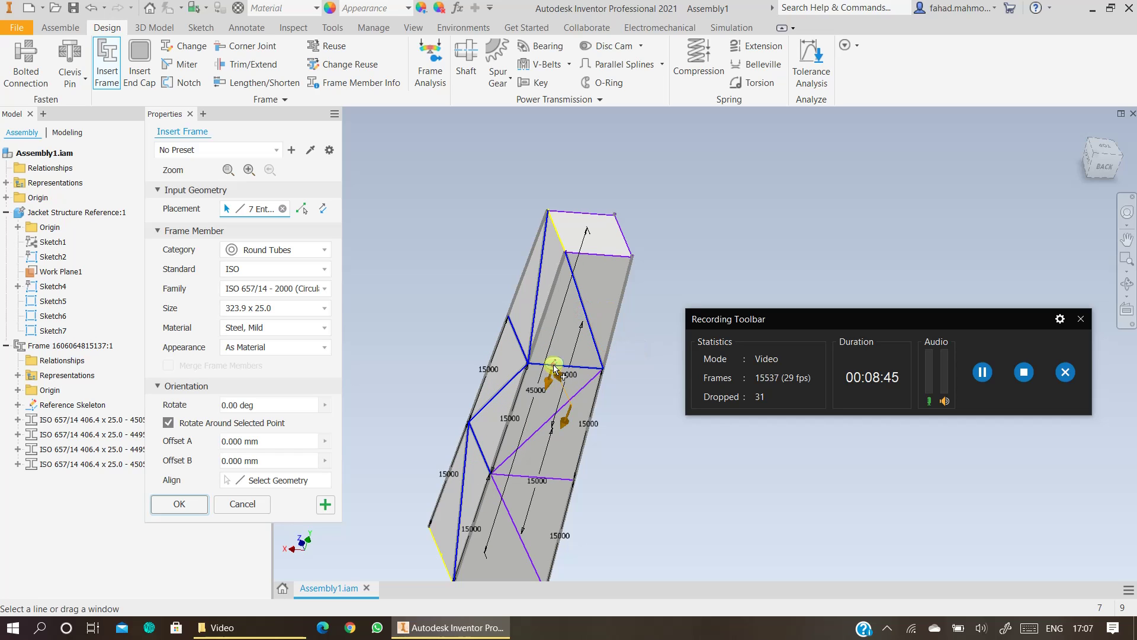
pyautogui.click(548, 421)
pyautogui.click(510, 478)
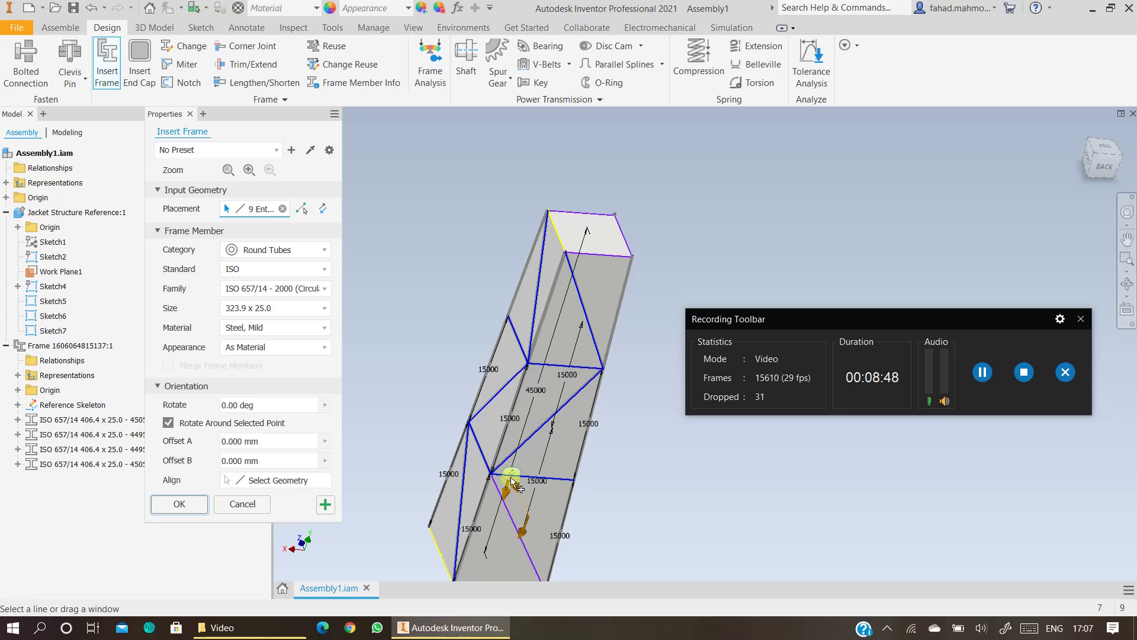
pyautogui.click(509, 513)
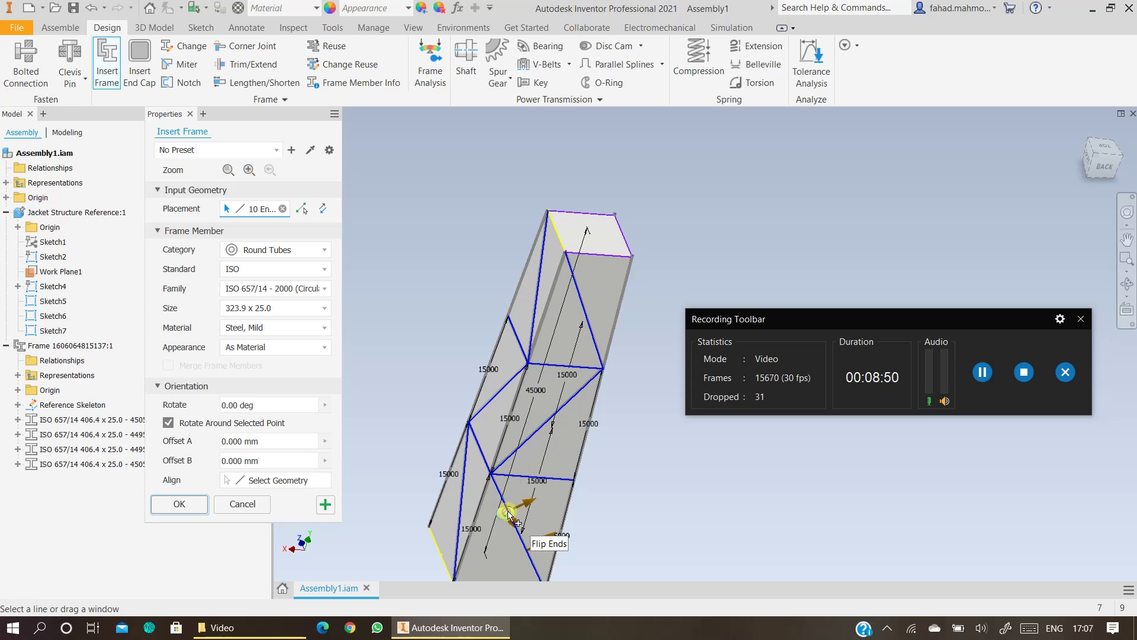
# - Add the three diagonals and two horizontal lines of the loft's left face to the bracing placement
pyautogui.click(1122, 290)
pyautogui.moveTo(851, 319); pyautogui.dragTo(899, 537)
pyautogui.moveTo(733, 362); pyautogui.dragTo(603, 425)
pyautogui.press('Escape')
pyautogui.click(723, 271)
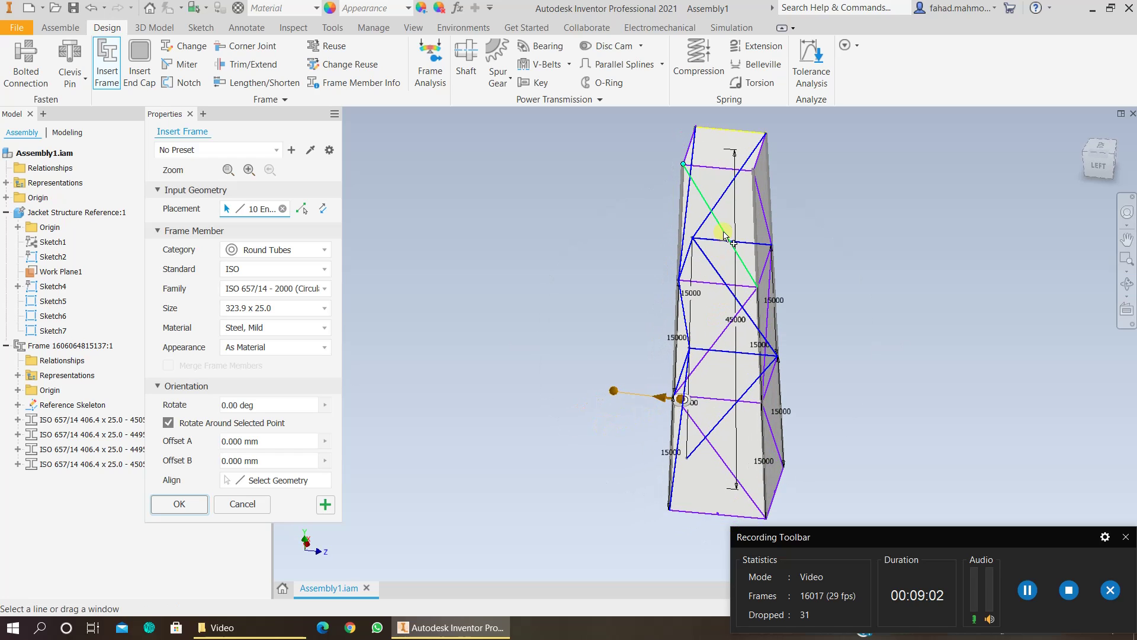
pyautogui.click(698, 290)
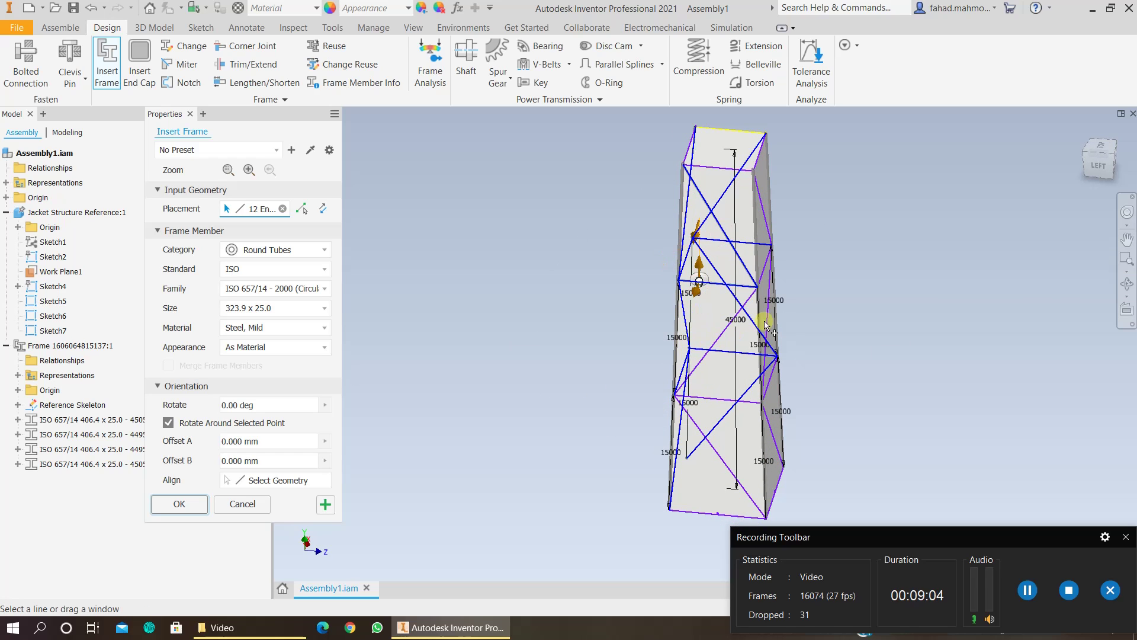
pyautogui.click(1127, 285)
pyautogui.moveTo(761, 319); pyautogui.dragTo(823, 340)
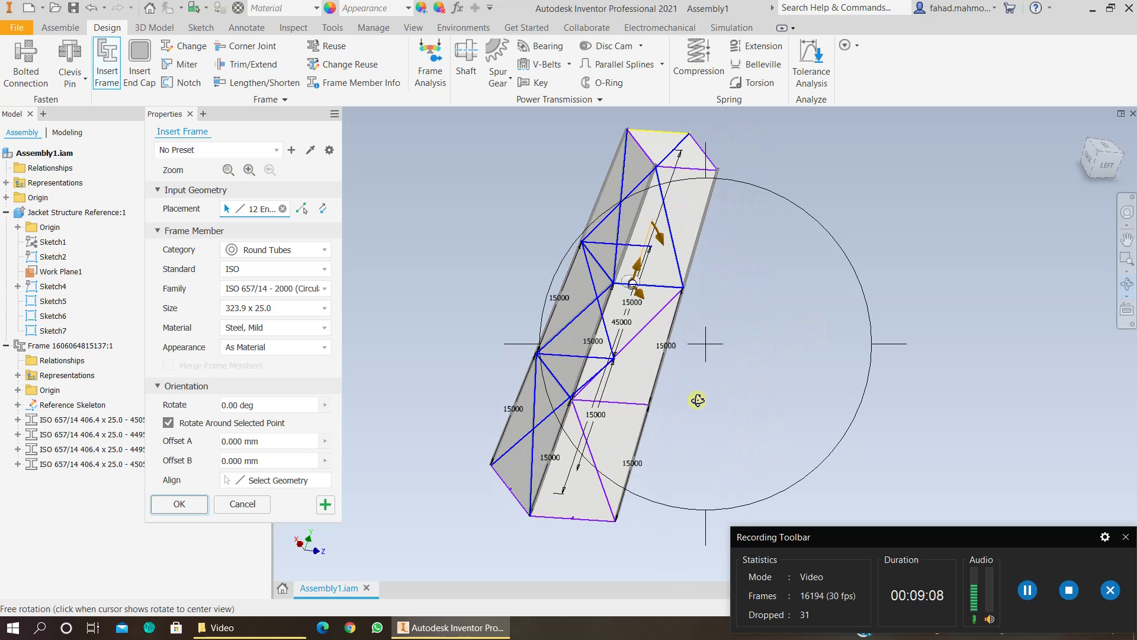
pyautogui.press('Escape')
pyautogui.click(631, 338)
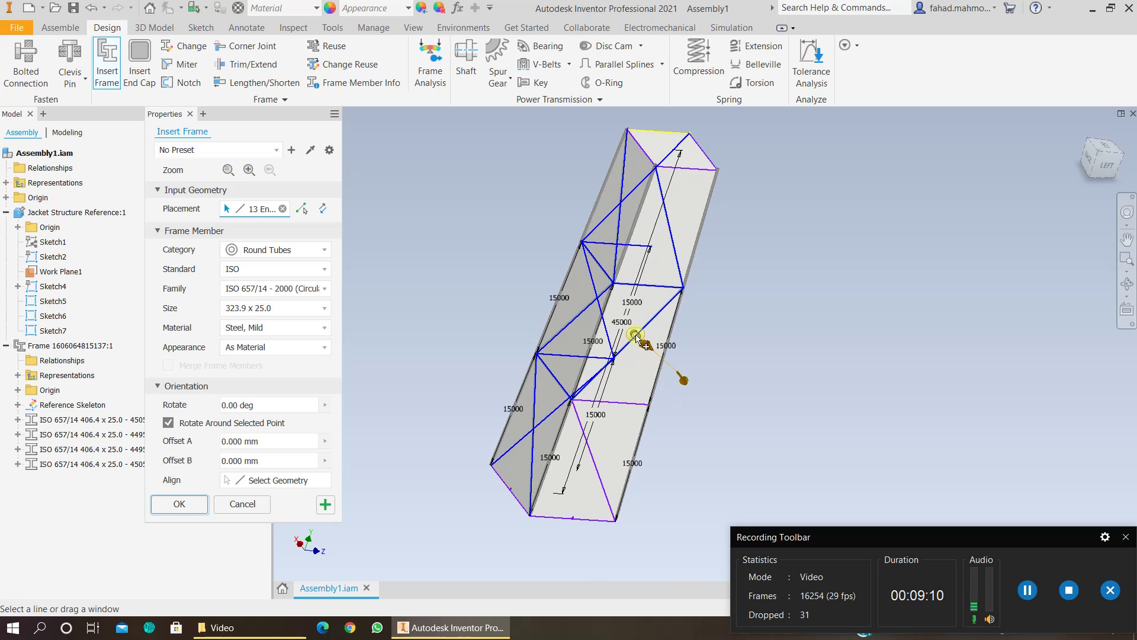
pyautogui.click(616, 404)
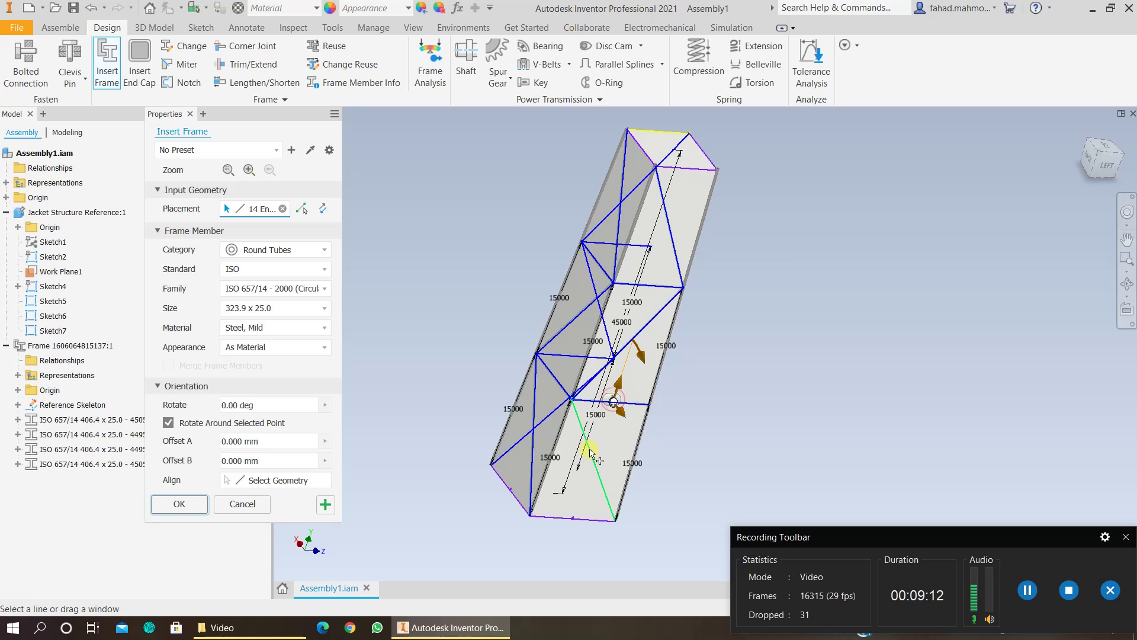
pyautogui.click(590, 450)
# - Add the three diagonals and two horizontal lines of the last remaining face to the bracing placement
pyautogui.click(1127, 285)
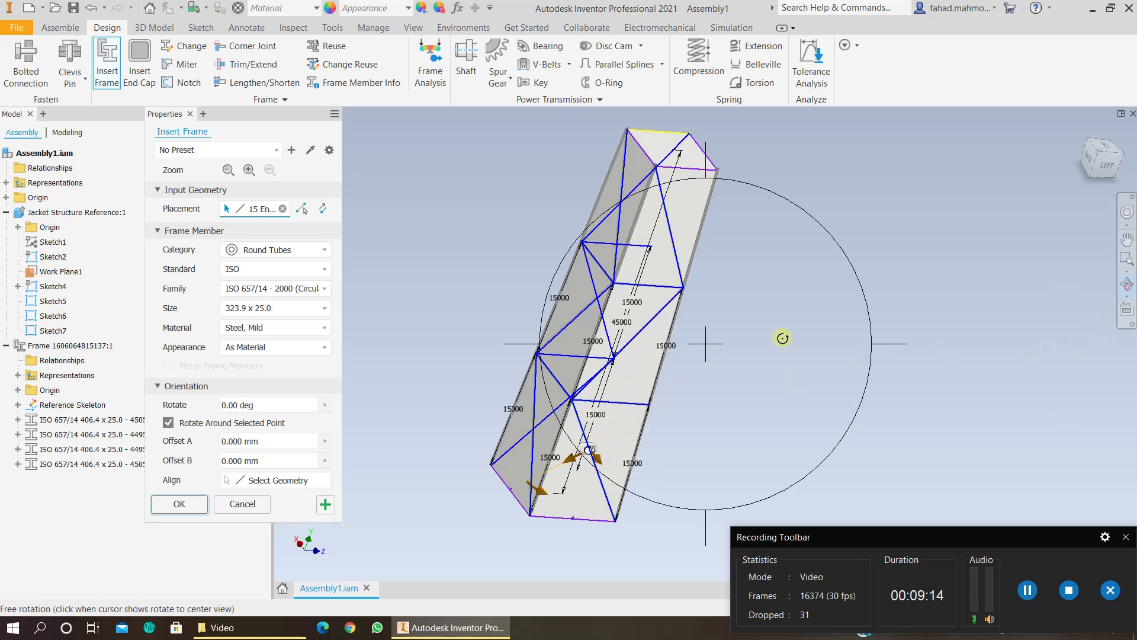
pyautogui.moveTo(715, 356); pyautogui.dragTo(644, 340)
pyautogui.press('Escape')
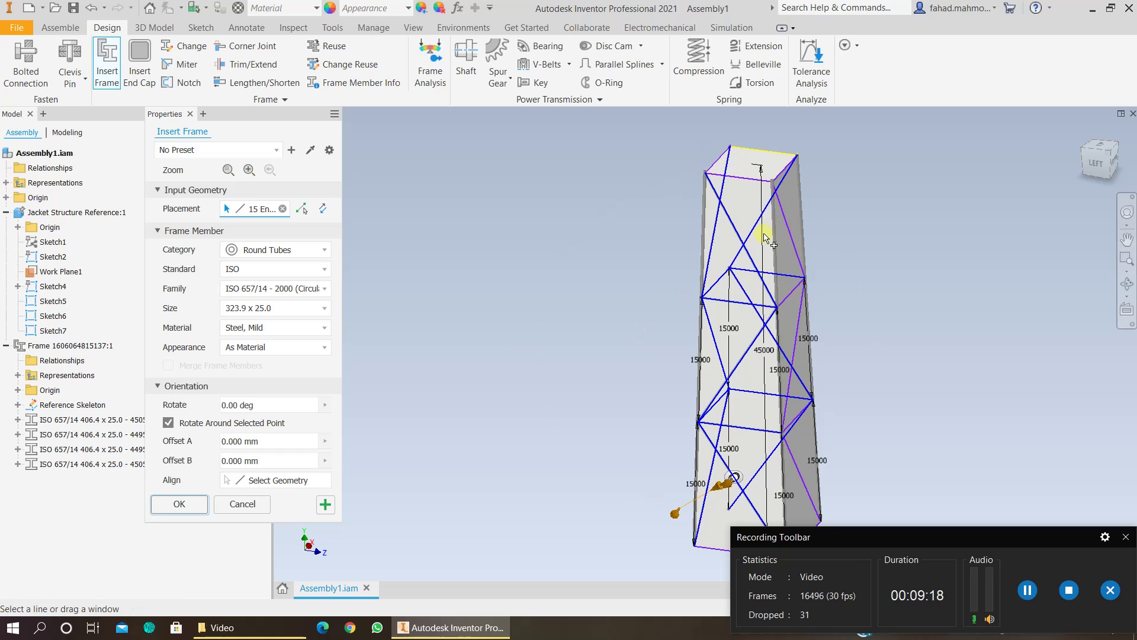
pyautogui.click(799, 252)
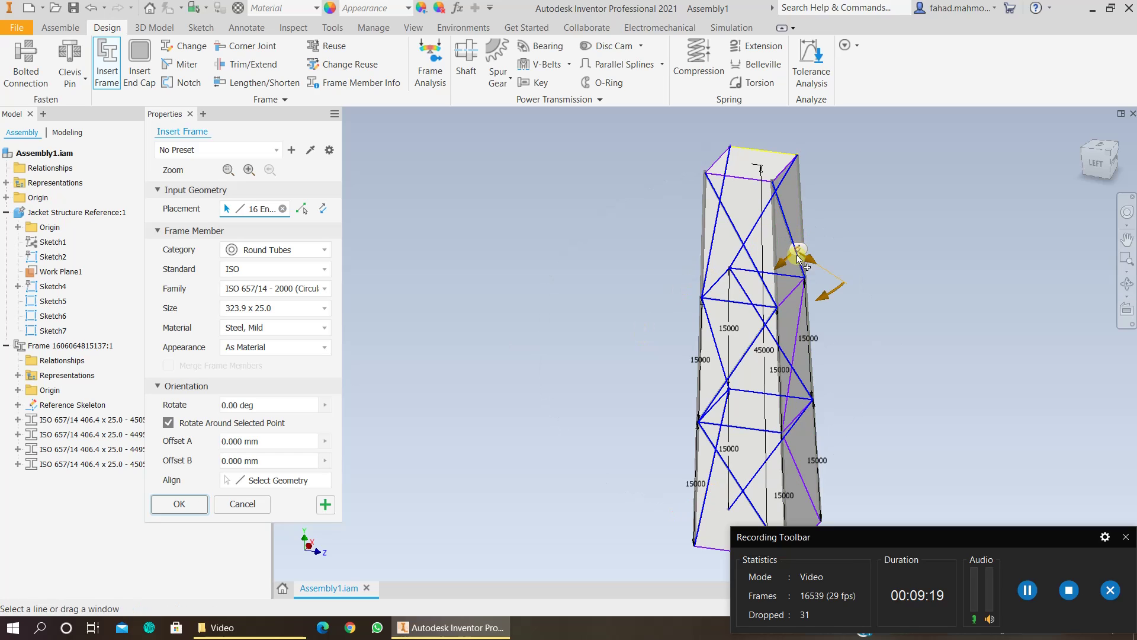
pyautogui.click(792, 293)
pyautogui.click(793, 362)
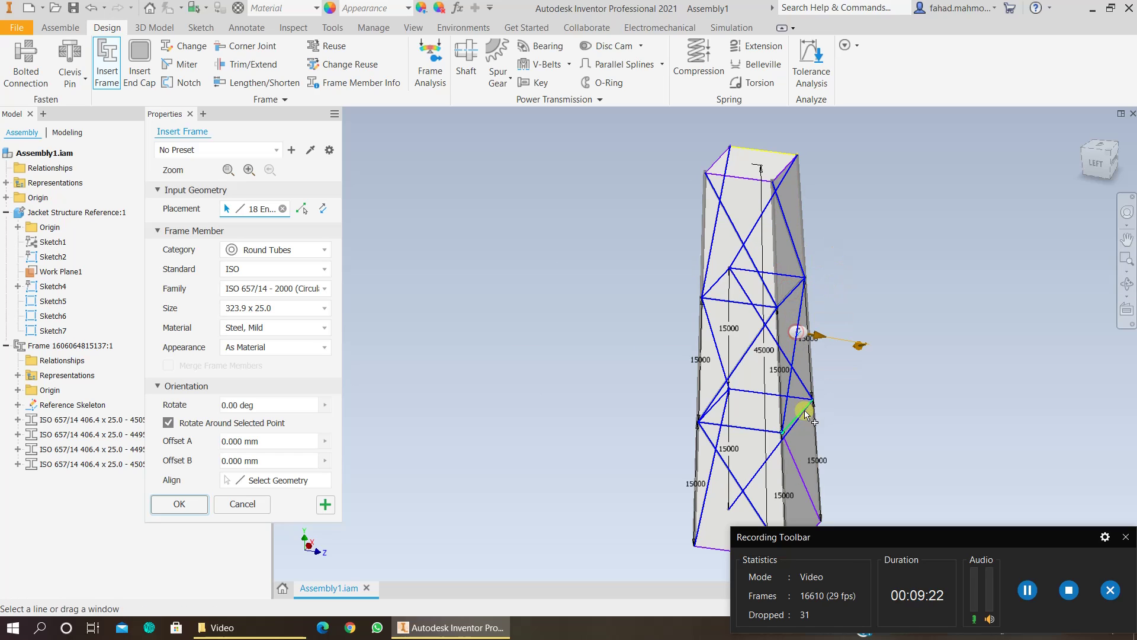
pyautogui.click(794, 424)
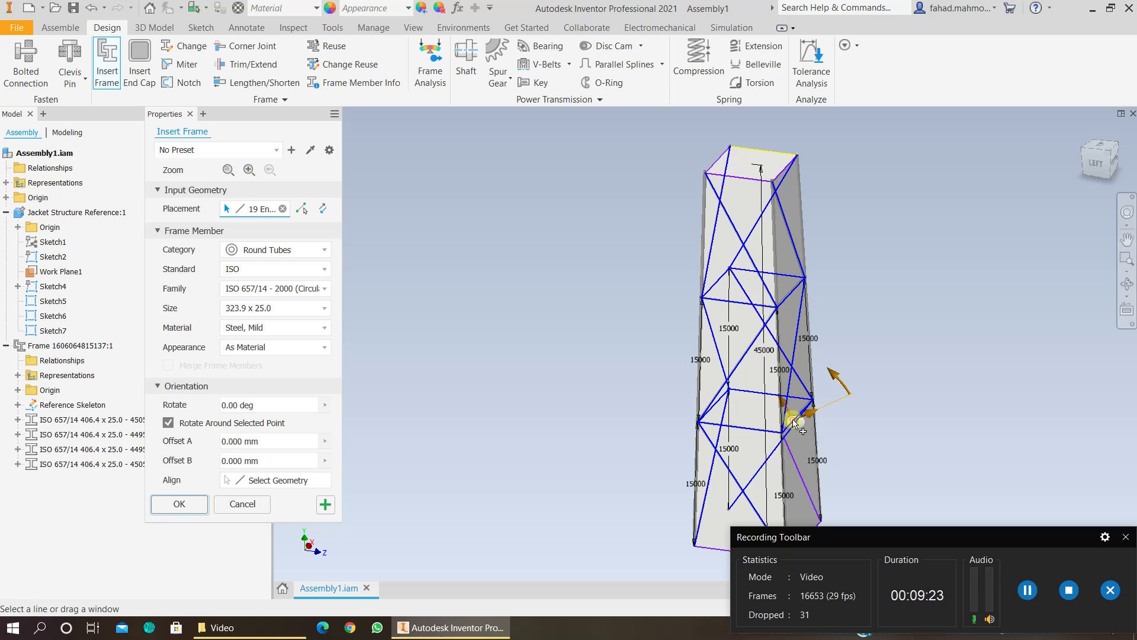
pyautogui.click(794, 459)
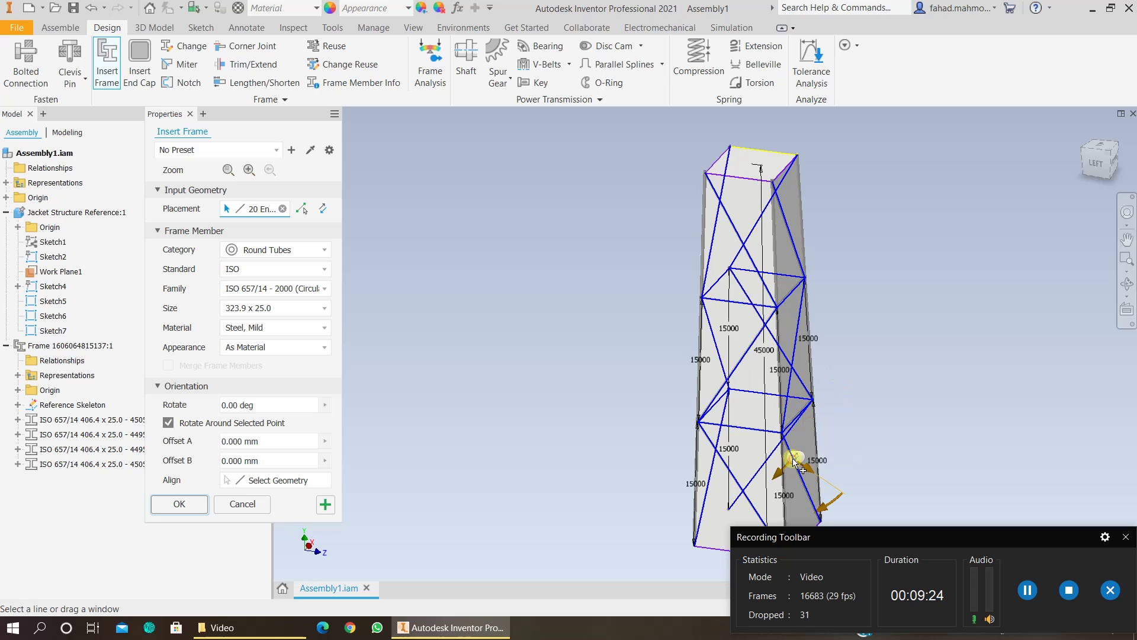
# - Check the bracing selection on all faces and create the members, accepting the proposed display and file names
pyautogui.click(1127, 284)
pyautogui.moveTo(809, 332)
pyautogui.mouseDown()
pyautogui.moveTo(769, 320)
pyautogui.moveTo(698, 326)
pyautogui.moveTo(680, 340)
pyautogui.moveTo(675, 376)
pyautogui.moveTo(682, 391)
pyautogui.moveTo(751, 310)
pyautogui.moveTo(878, 332)
pyautogui.moveTo(947, 317)
pyautogui.moveTo(977, 332)
pyautogui.moveTo(924, 364)
pyautogui.moveTo(823, 338)
pyautogui.mouseUp()
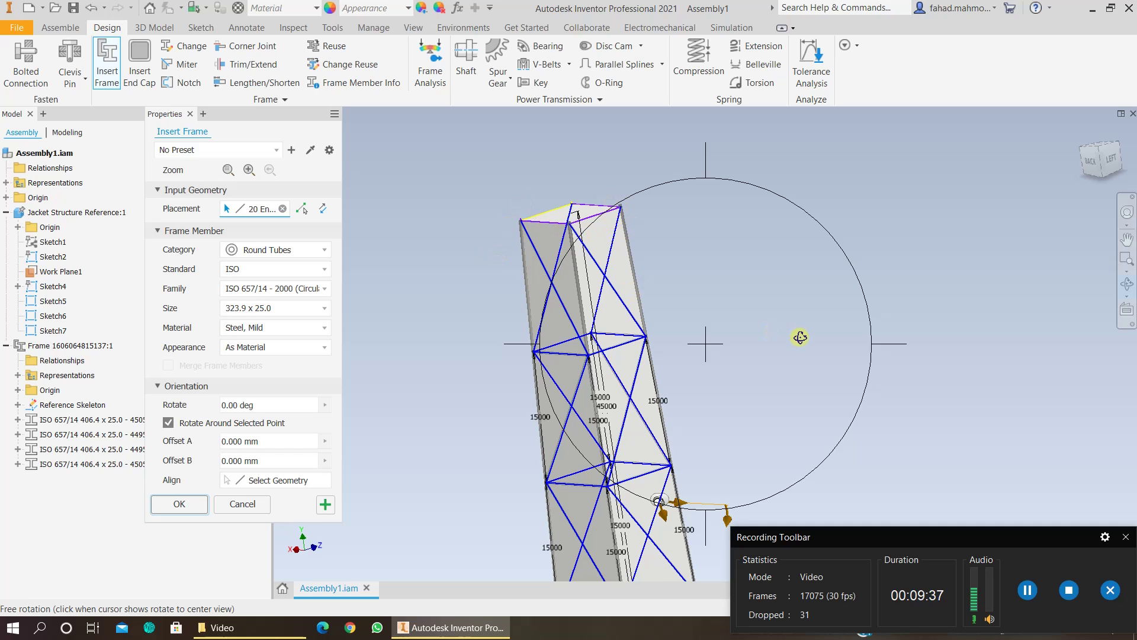
pyautogui.moveTo(799, 337); pyautogui.dragTo(793, 262, button='middle')
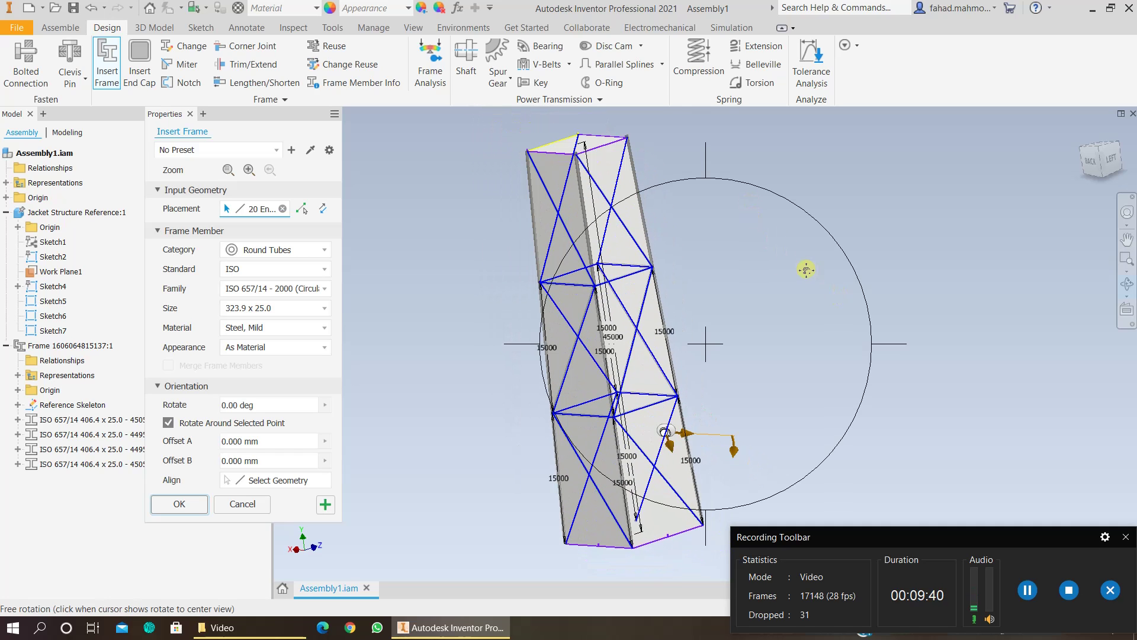
pyautogui.click(200, 505)
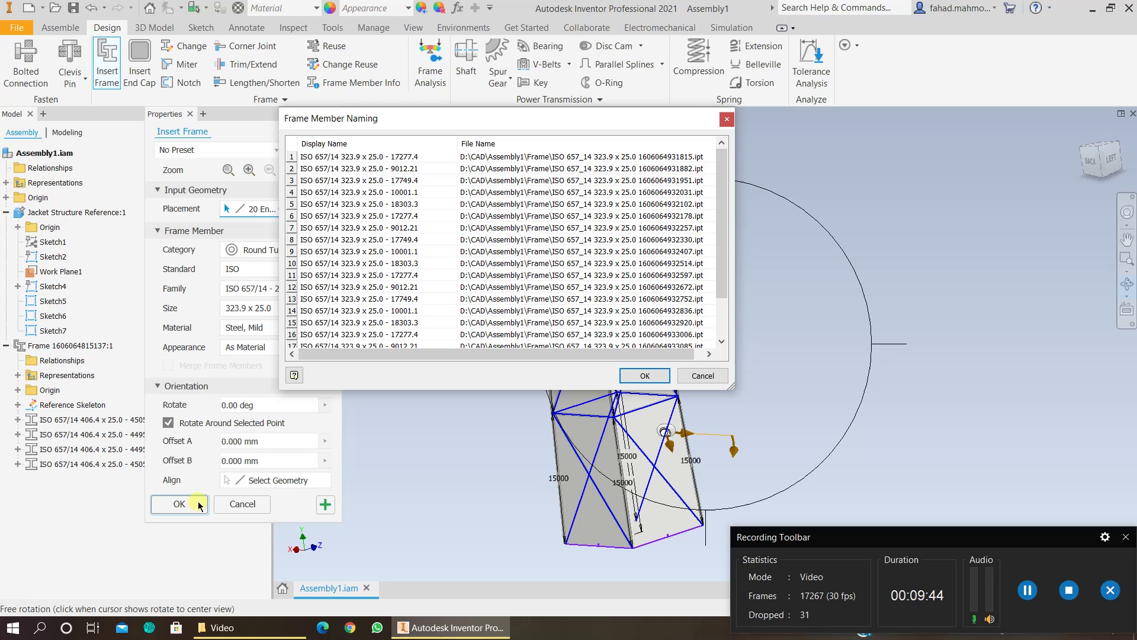
pyautogui.click(645, 375)
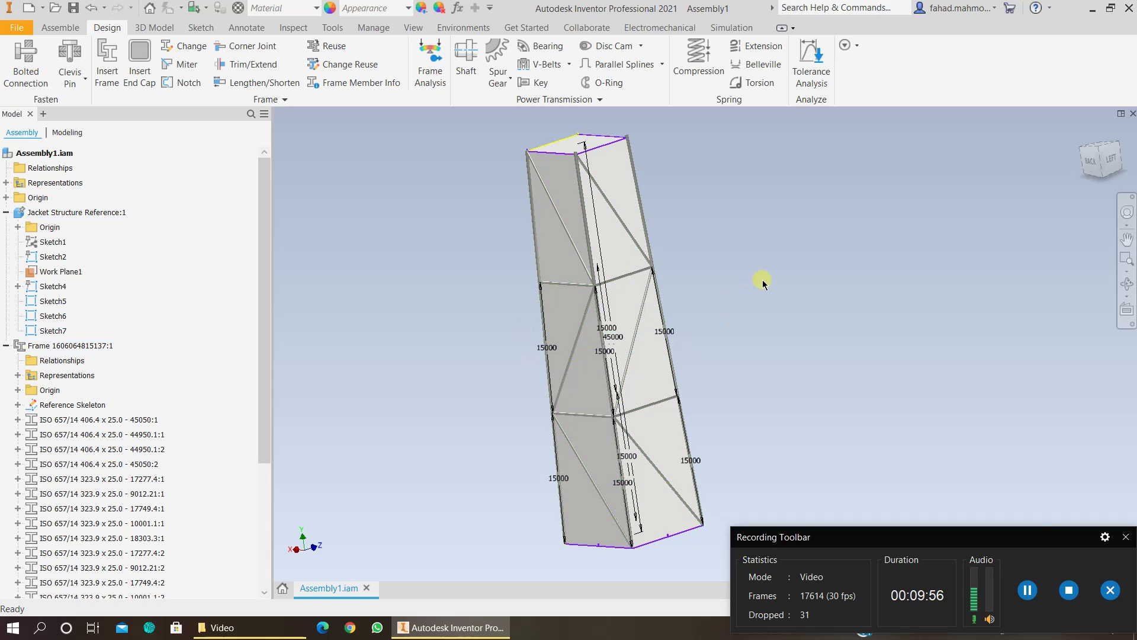
# - Change the appearance of the Jacket Structure Reference part to Clear
pyautogui.click(94, 216)
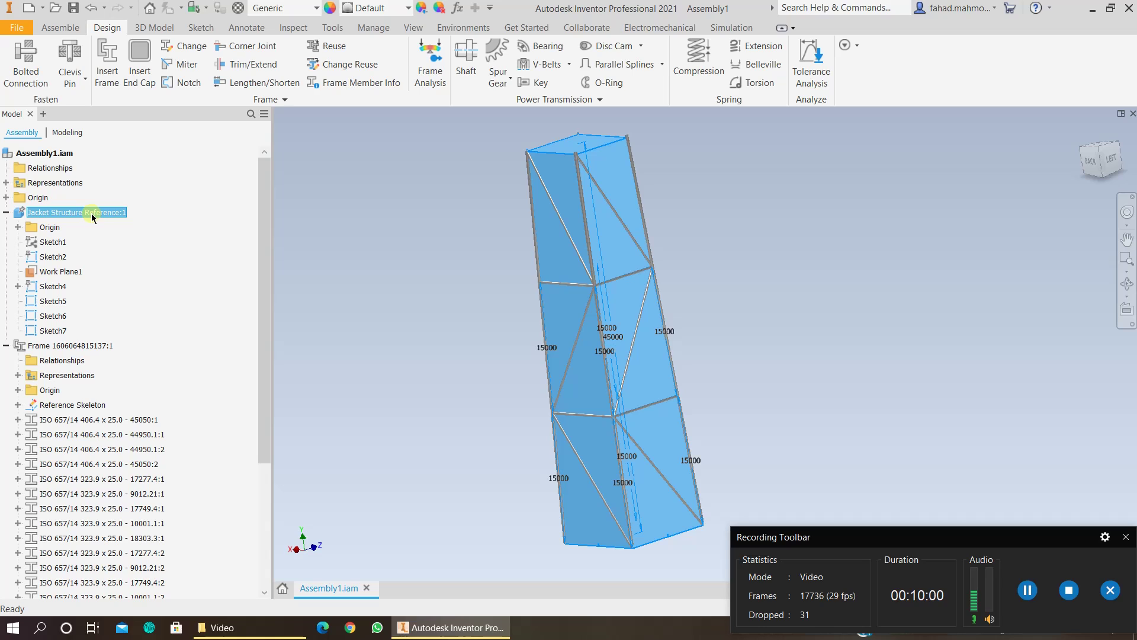
pyautogui.rightClick(93, 218)
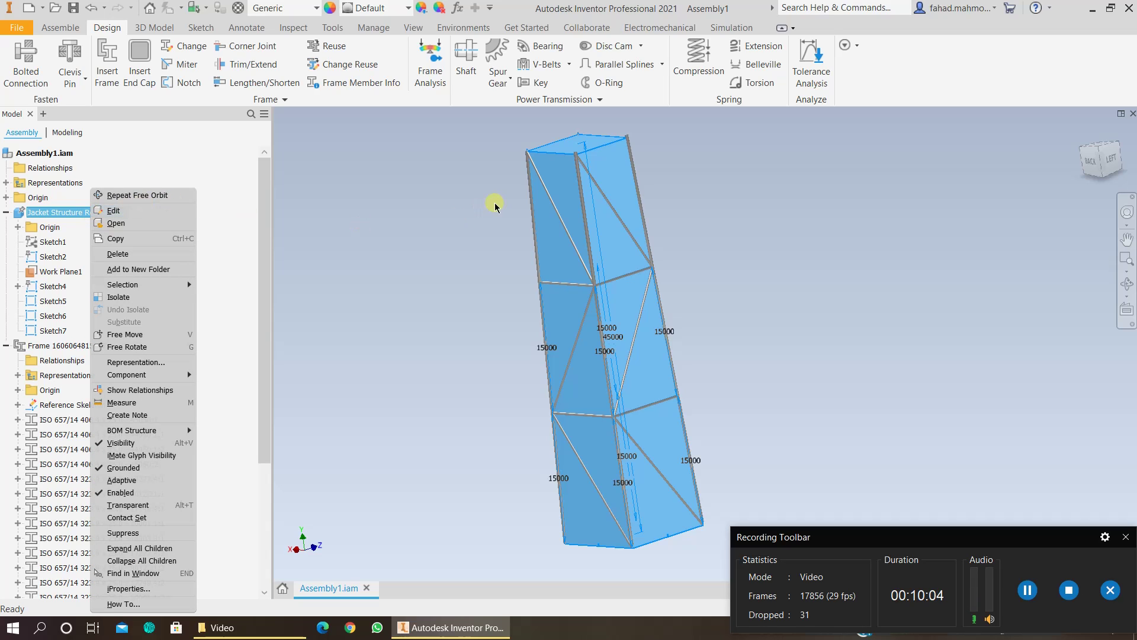
pyautogui.click(217, 201)
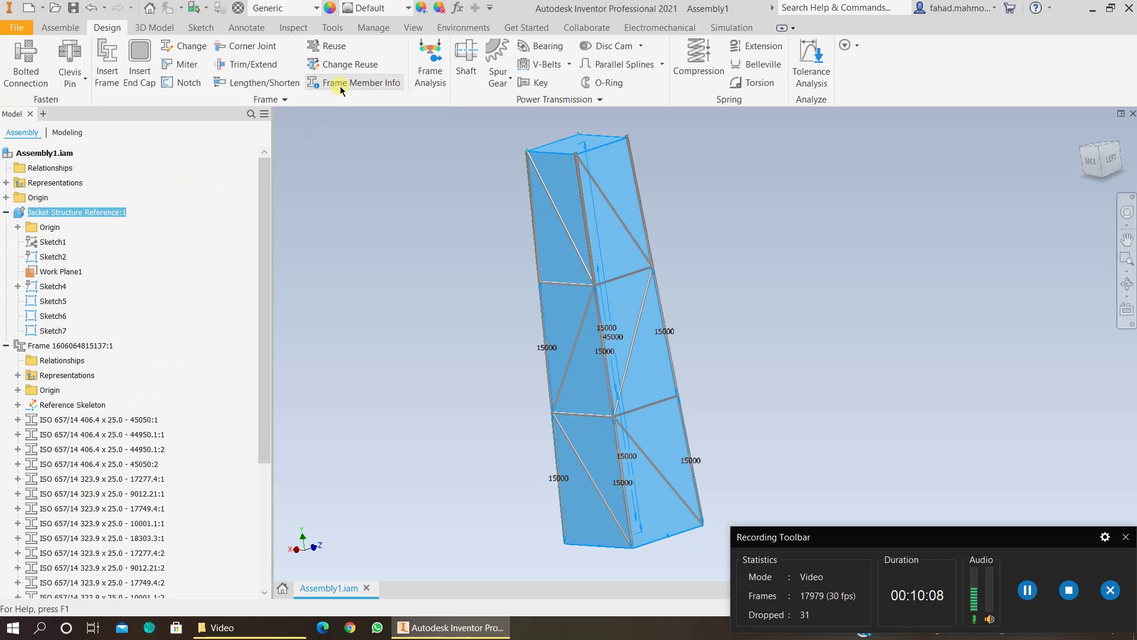
pyautogui.click(389, 10)
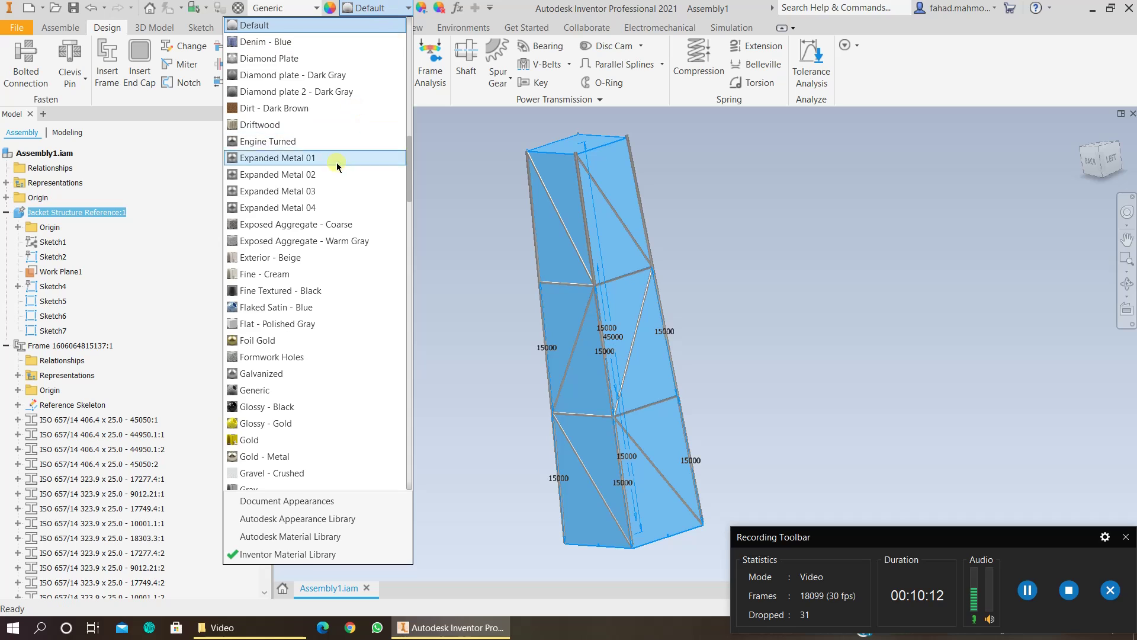
pyautogui.scroll(4, 312, 292)
pyautogui.scroll(3, 318, 299)
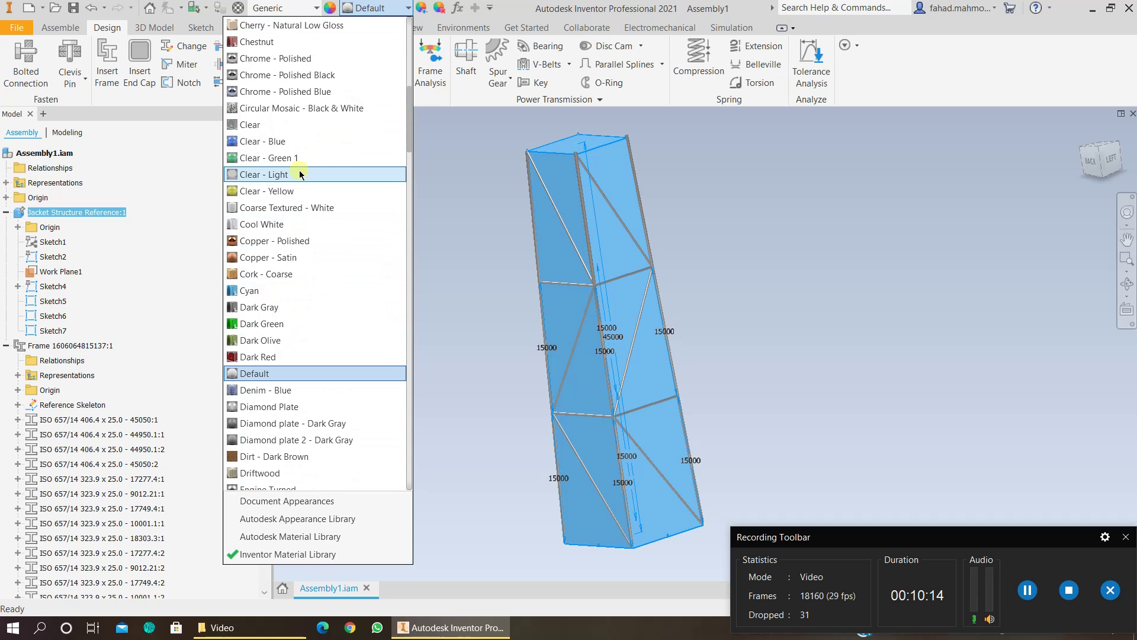
pyautogui.click(274, 126)
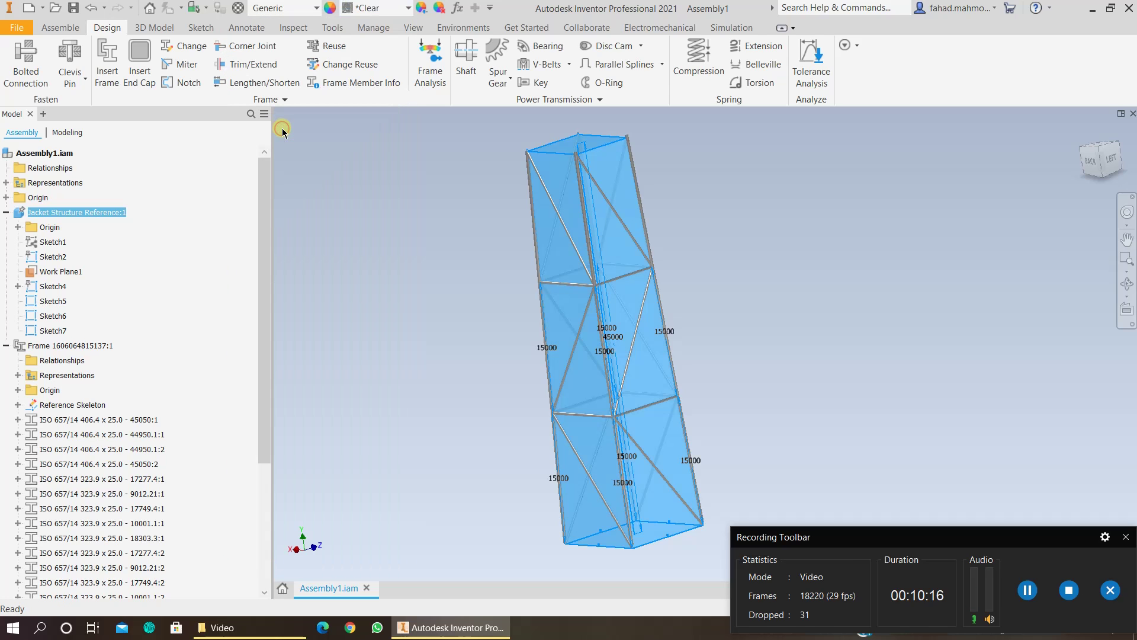
pyautogui.click(224, 201)
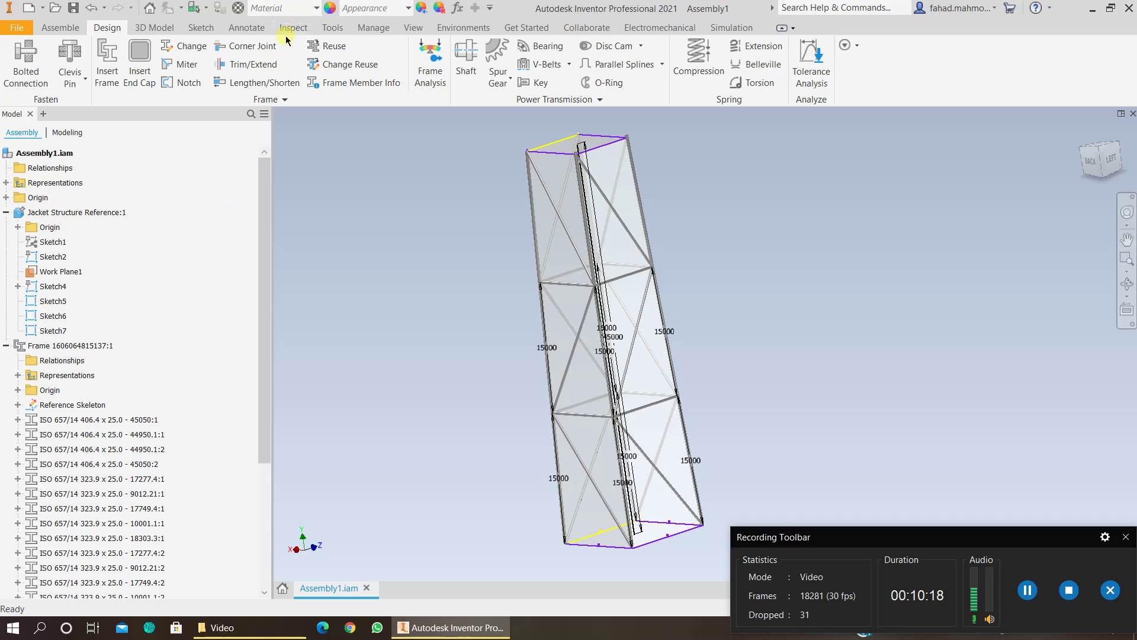
# - Hide the Jacket Structure Reference part and inspect the bare tube frame from another angle
pyautogui.click(76, 212)
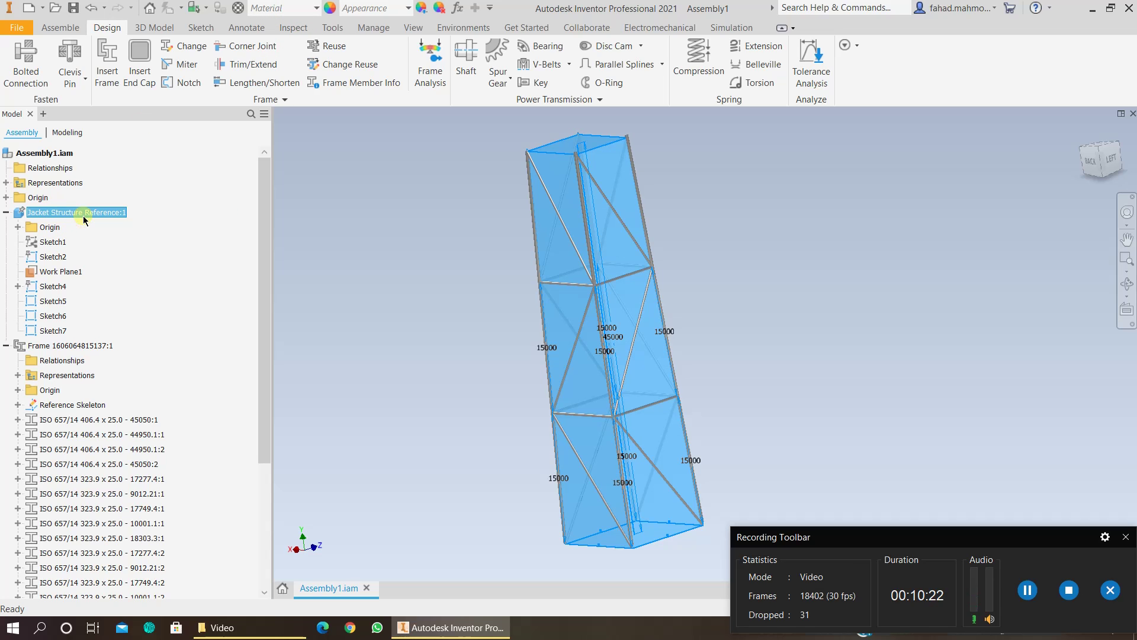
pyautogui.rightClick(84, 221)
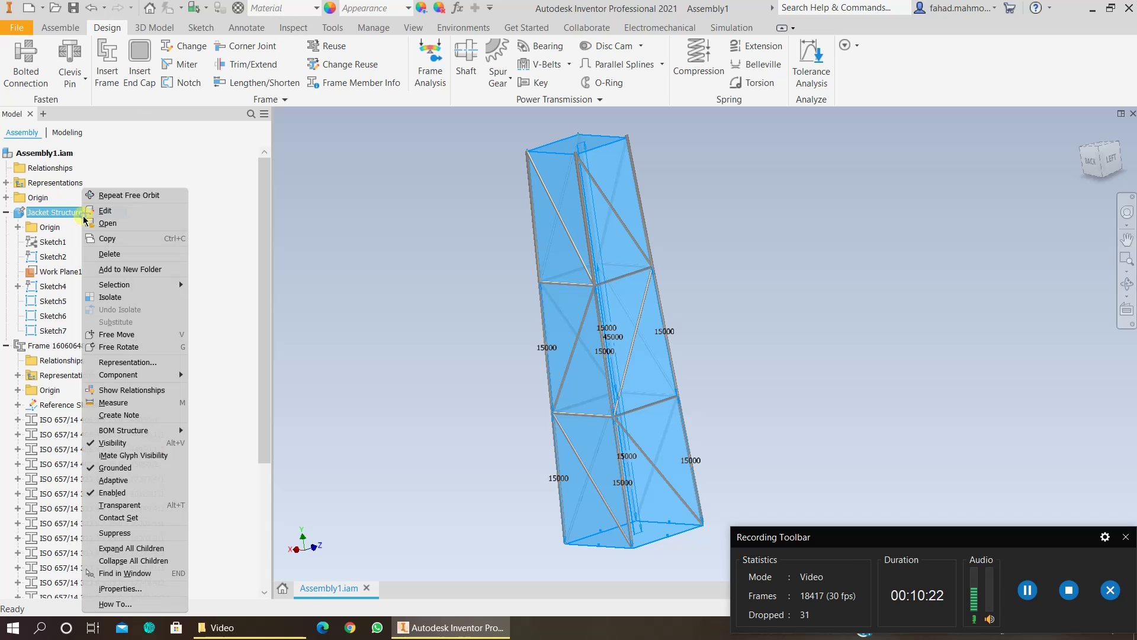
pyautogui.click(129, 442)
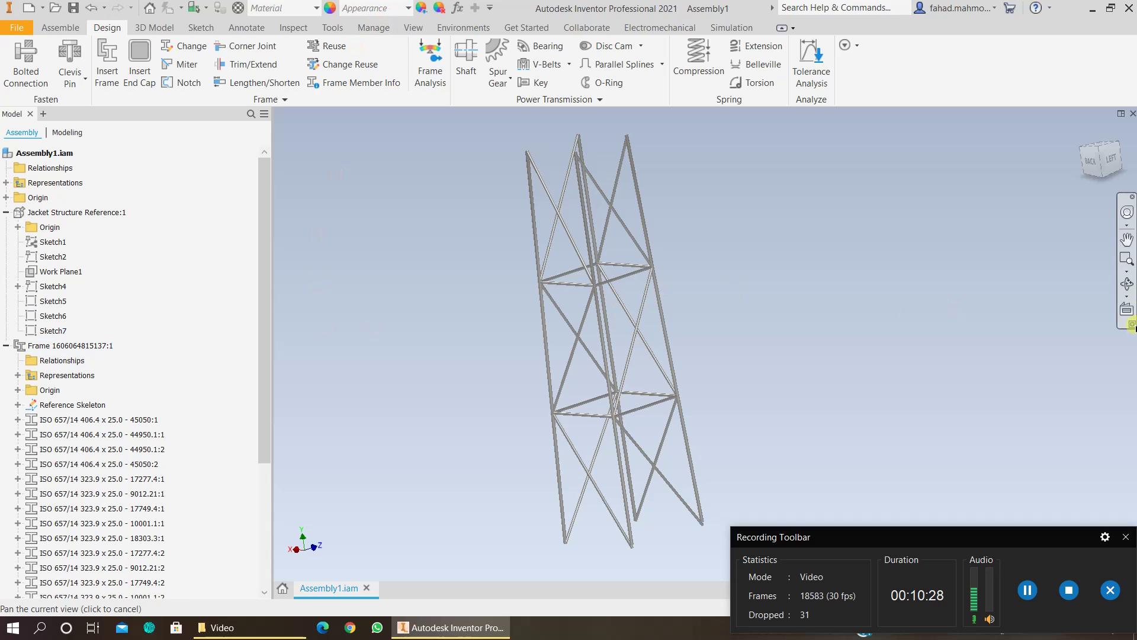
pyautogui.click(1127, 283)
pyautogui.moveTo(708, 368); pyautogui.dragTo(756, 386)
pyautogui.press('Escape')
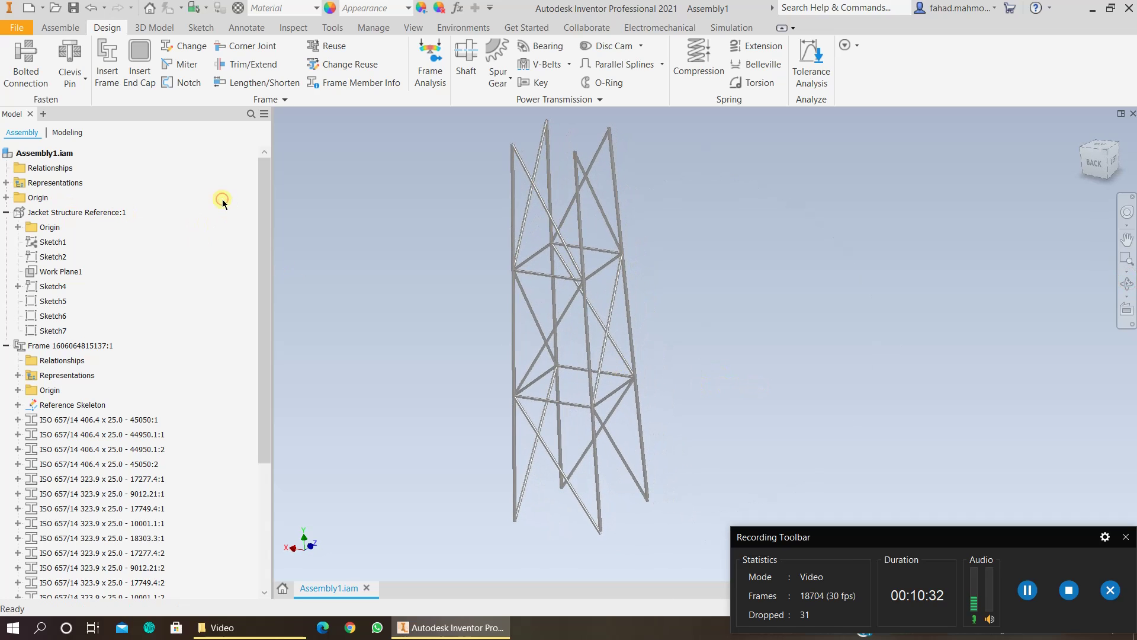
# - Suppress the Jacket Structure Reference part and look through the list of frame members
pyautogui.rightClick(83, 215)
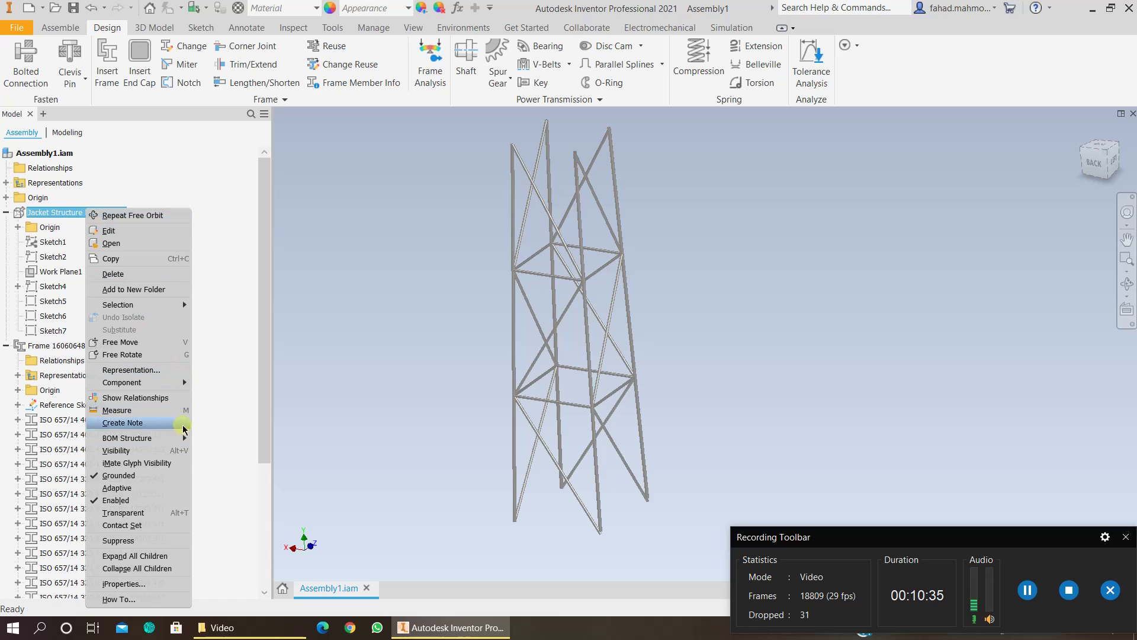
pyautogui.click(119, 541)
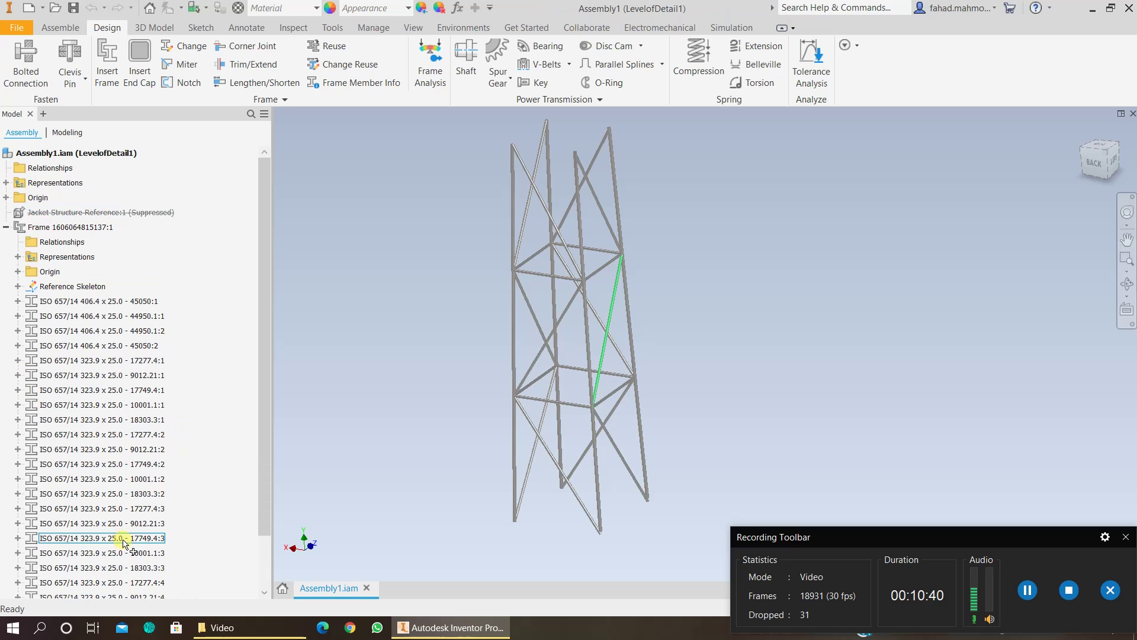
pyautogui.scroll(-2, 113, 459)
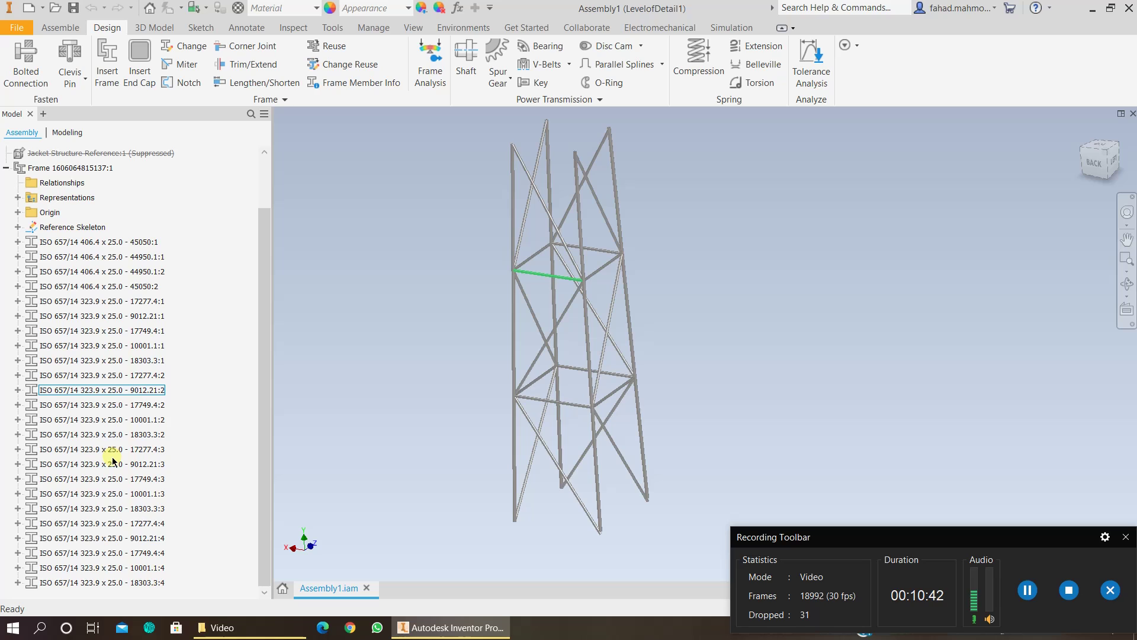
pyautogui.scroll(2, 140, 470)
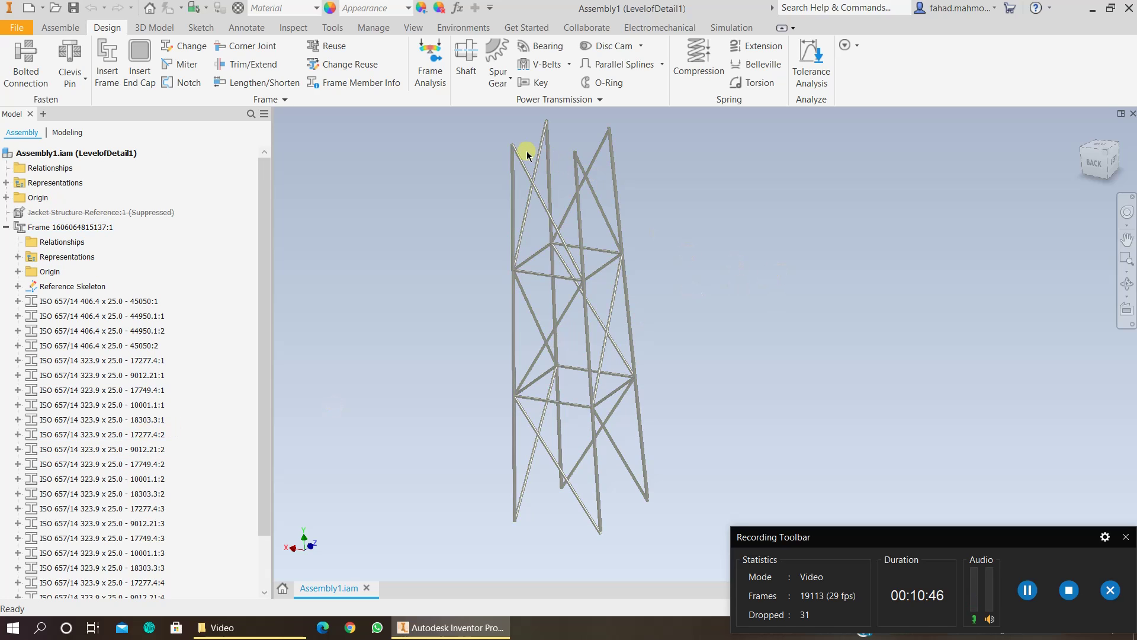
# - Open the uppermost diagonal brace for in-place editing where its end overlaps the top of the corner leg
pyautogui.scroll(5, 516, 151)
pyautogui.scroll(5, 495, 157)
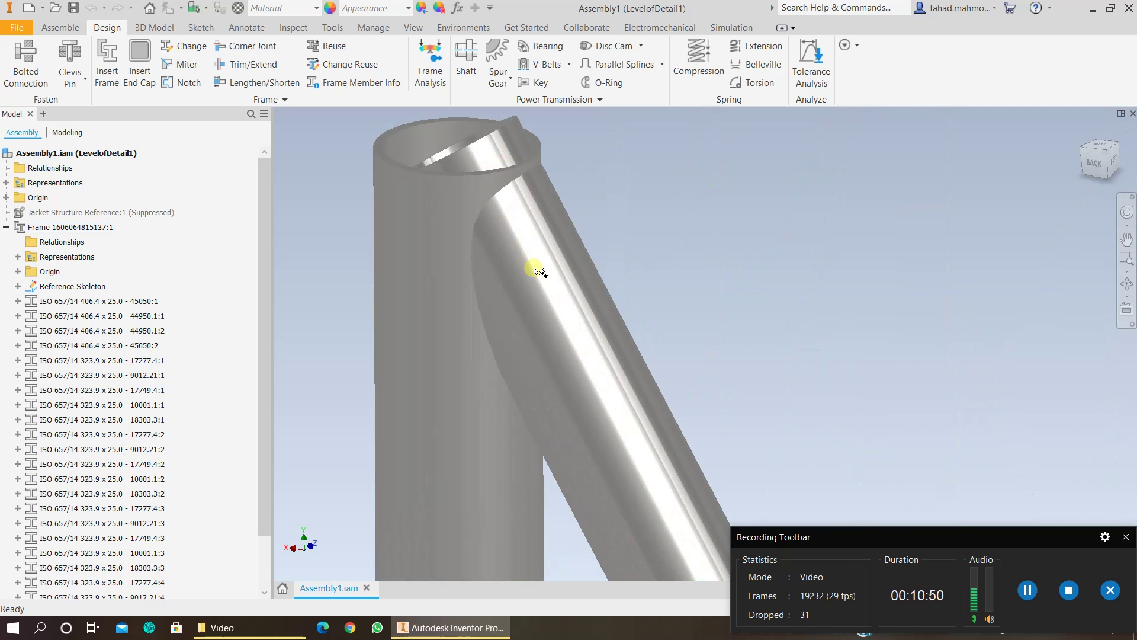
pyautogui.doubleClick(561, 290)
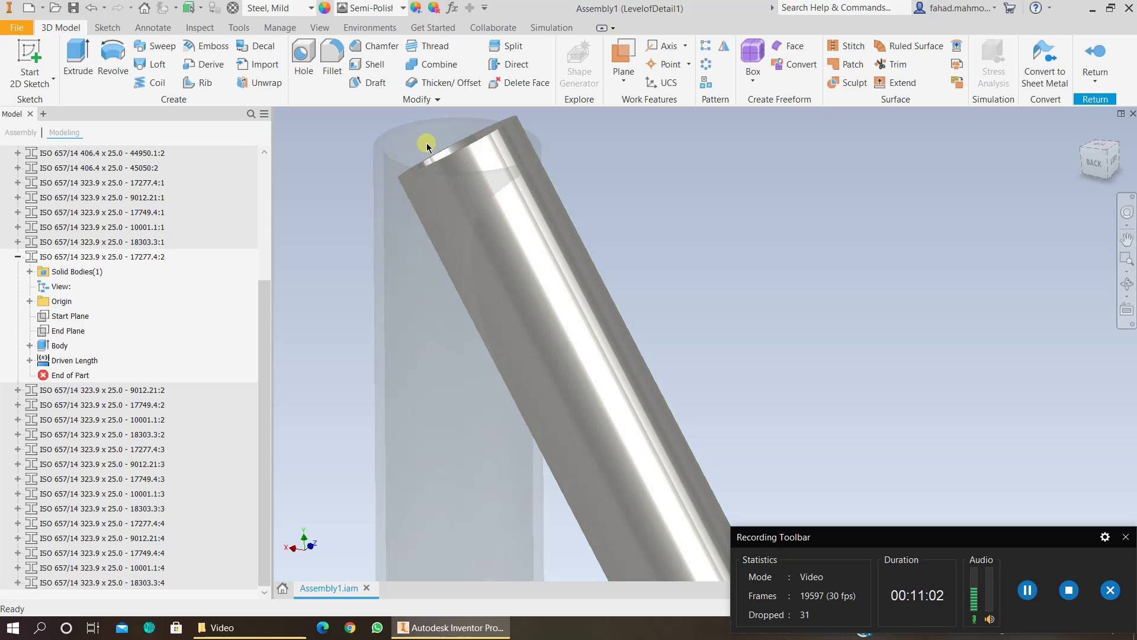
# - Finish the in-place edit and notch the uppermost diagonal brace against the corner leg, using the basic profile with Extend Notch Profile enabled
pyautogui.click(1097, 59)
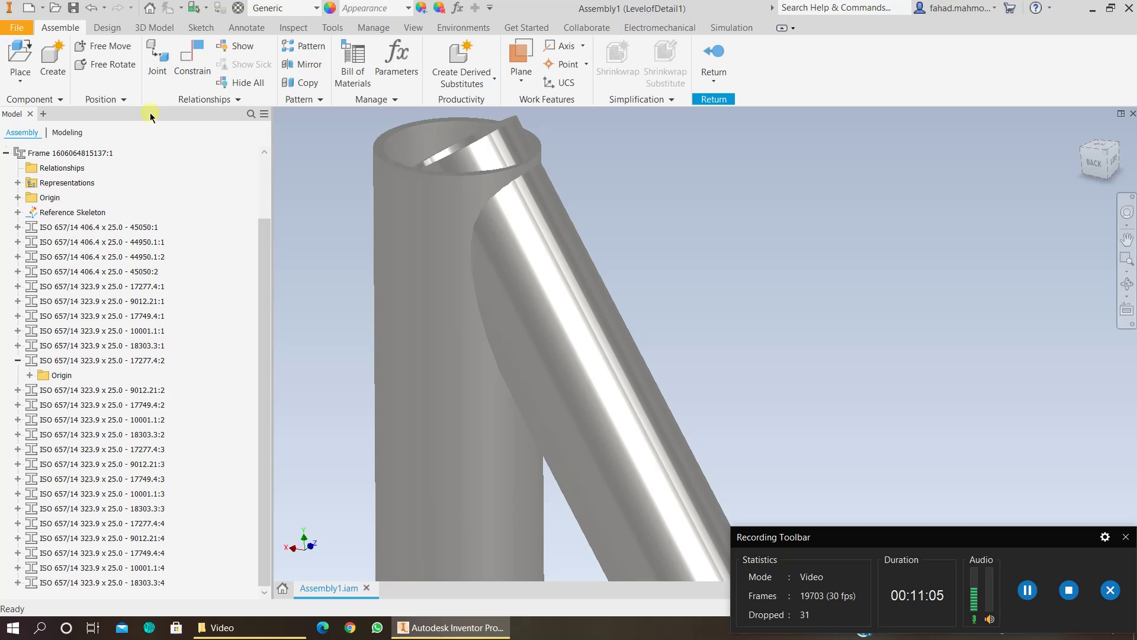
pyautogui.click(113, 29)
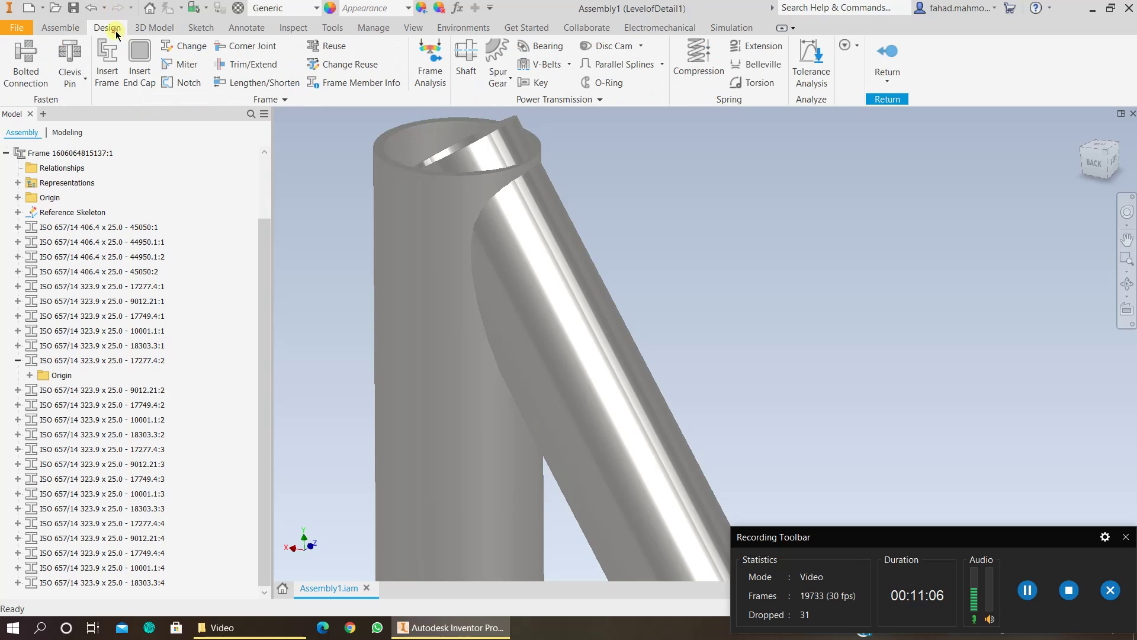
pyautogui.click(188, 84)
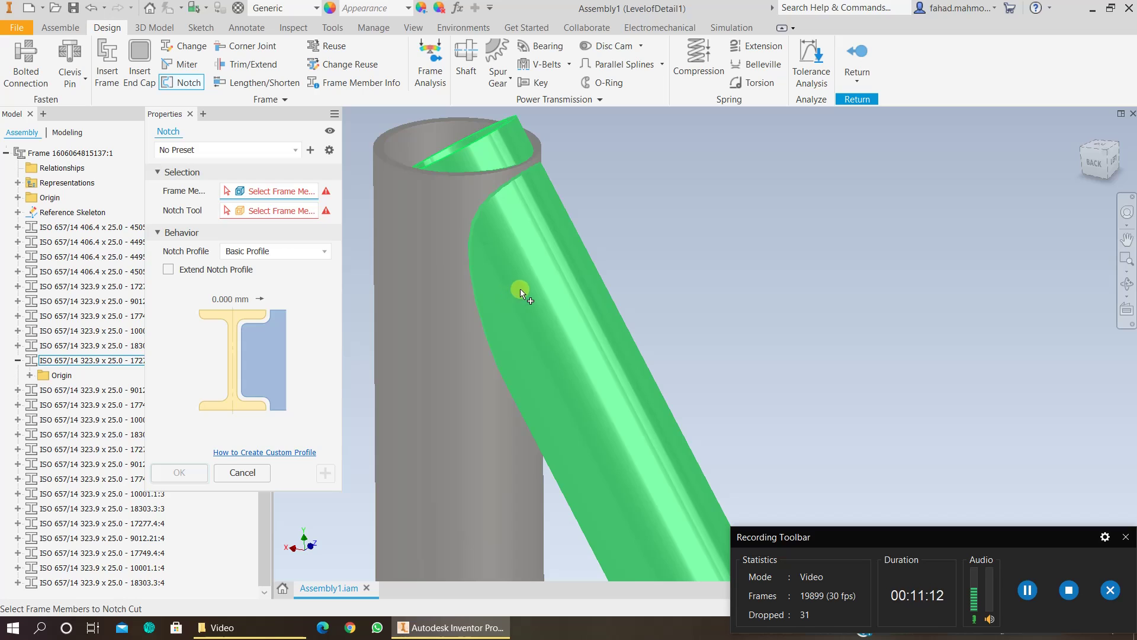
pyautogui.click(520, 290)
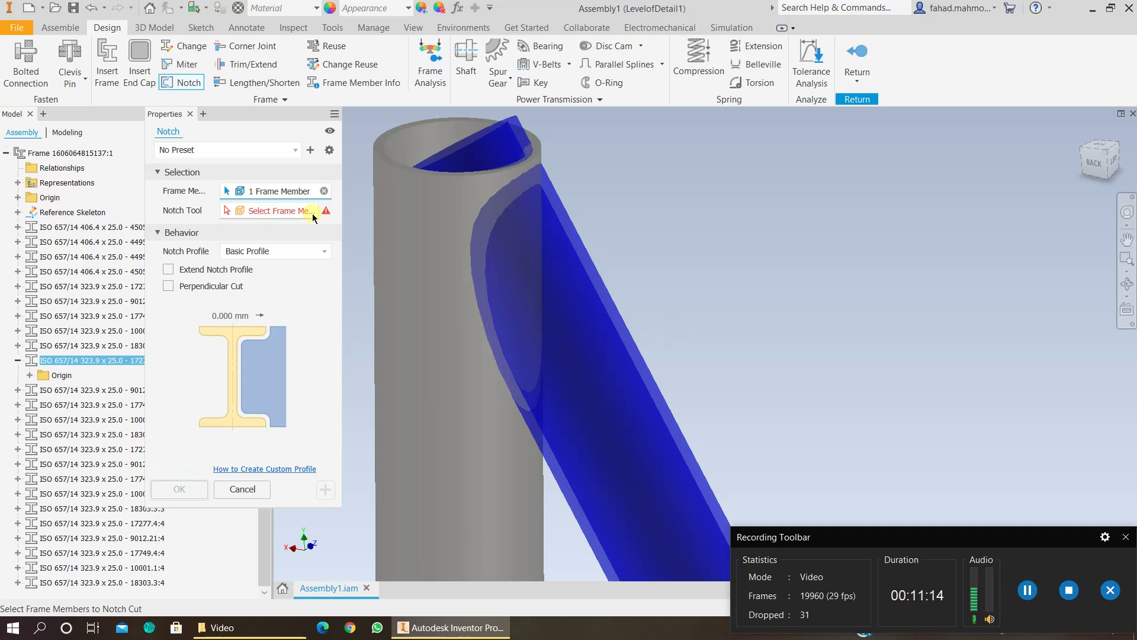
pyautogui.click(261, 213)
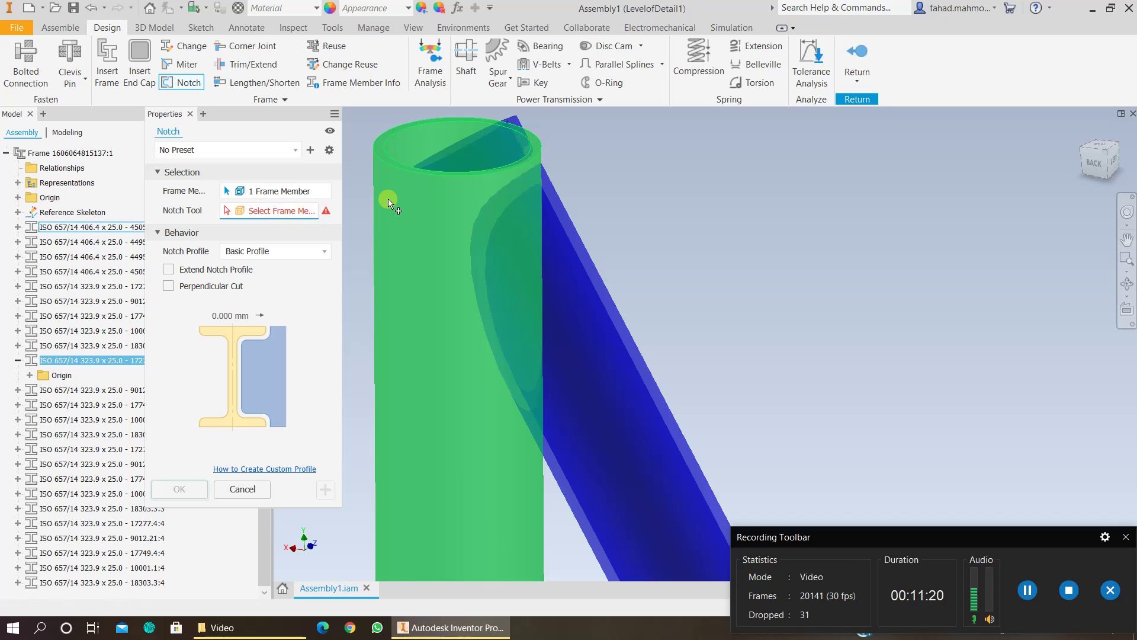
pyautogui.click(388, 200)
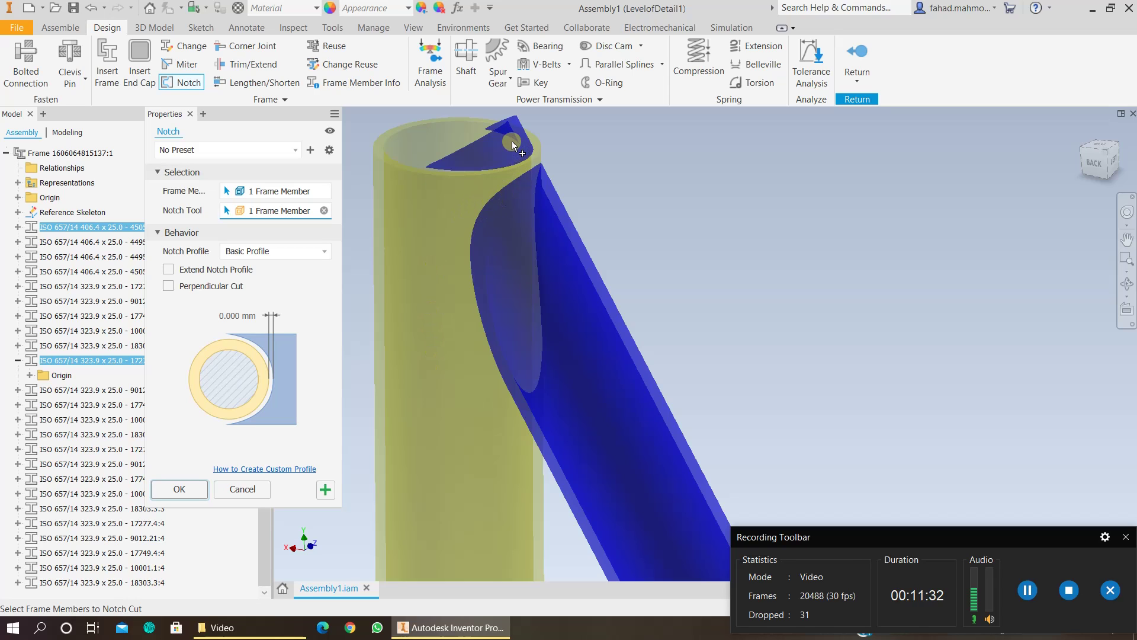
pyautogui.click(168, 270)
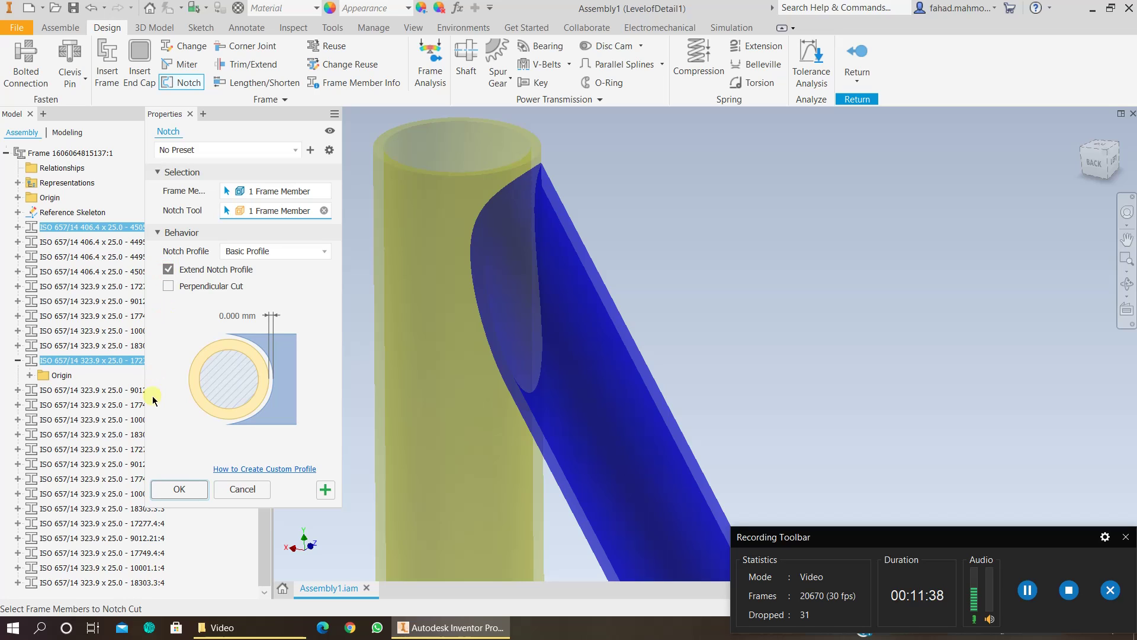
pyautogui.click(180, 489)
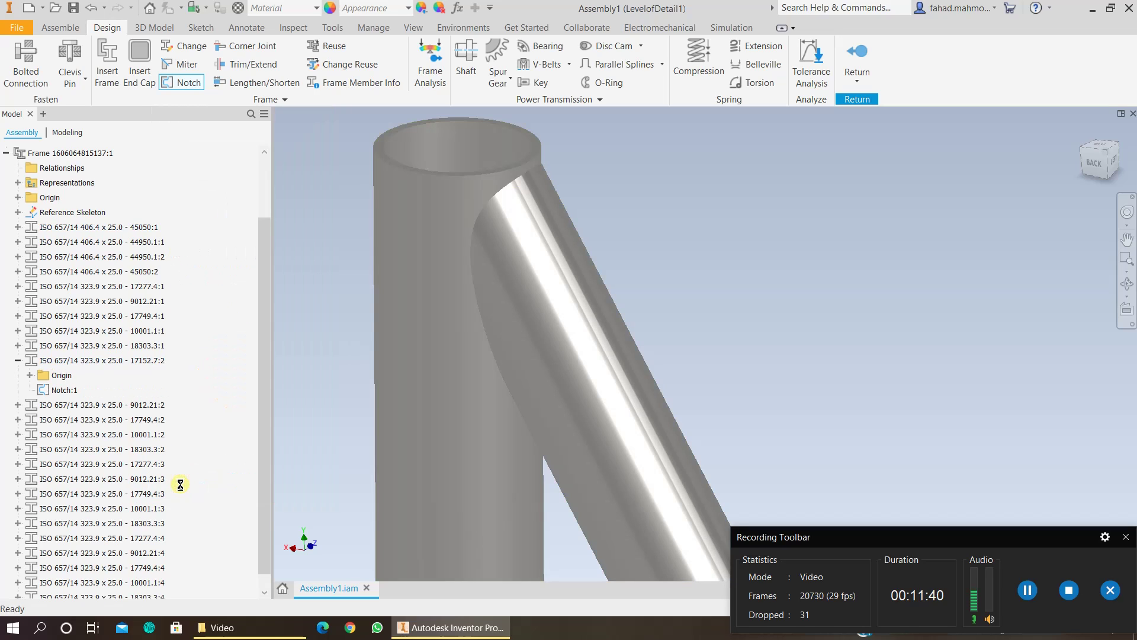
# - Examine how the end of the upper horizontal brace runs into the corner leg by opening that brace for in-place editing
pyautogui.scroll(10, 546, 322)
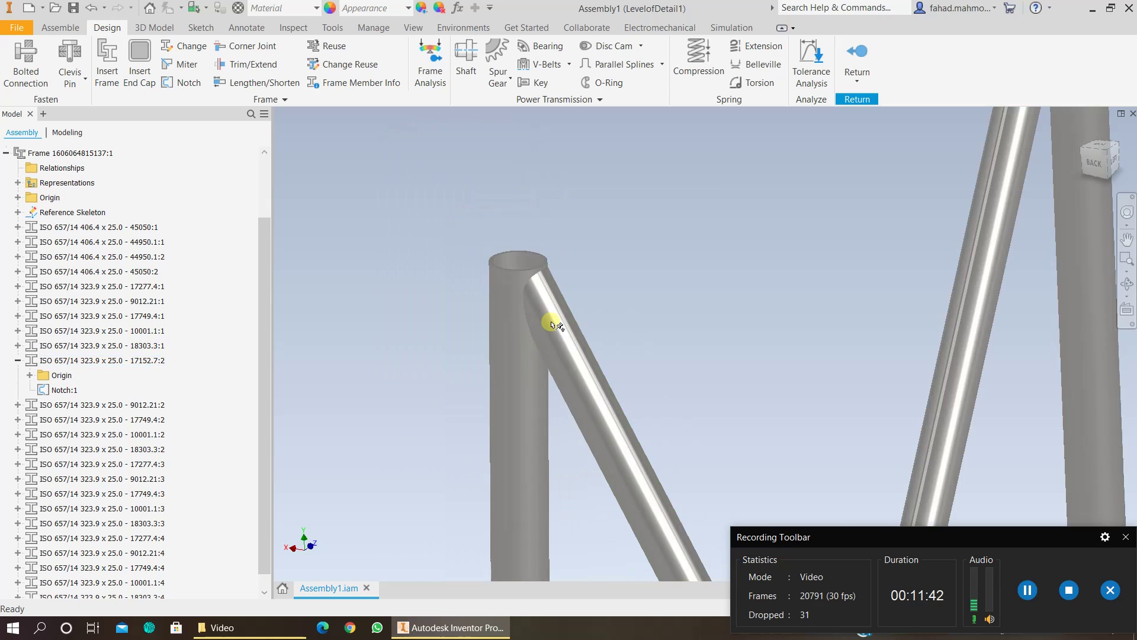
pyautogui.moveTo(681, 351); pyautogui.dragTo(565, 152, button='middle')
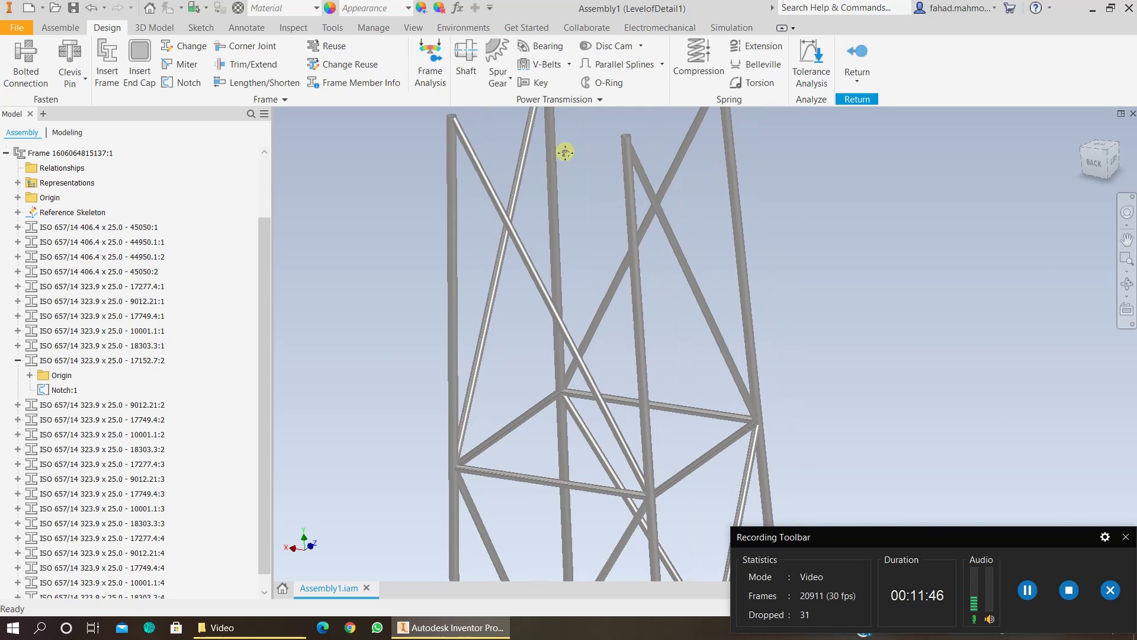
pyautogui.scroll(-2, 464, 480)
pyautogui.scroll(-5, 464, 480)
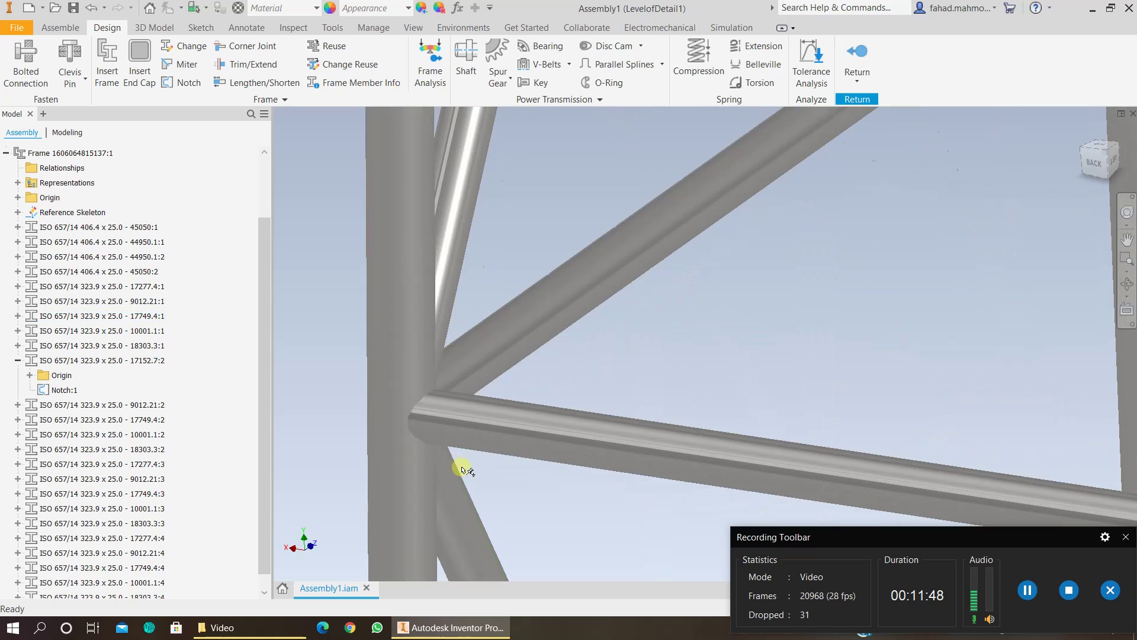
pyautogui.click(446, 402)
pyautogui.doubleClick(446, 403)
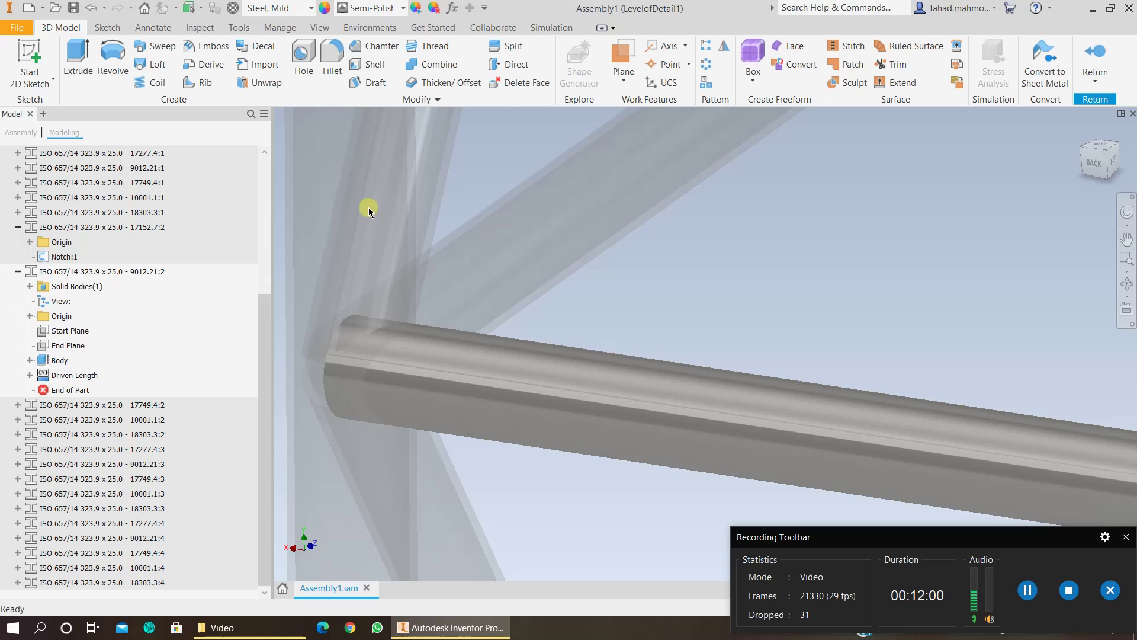
pyautogui.click(1096, 61)
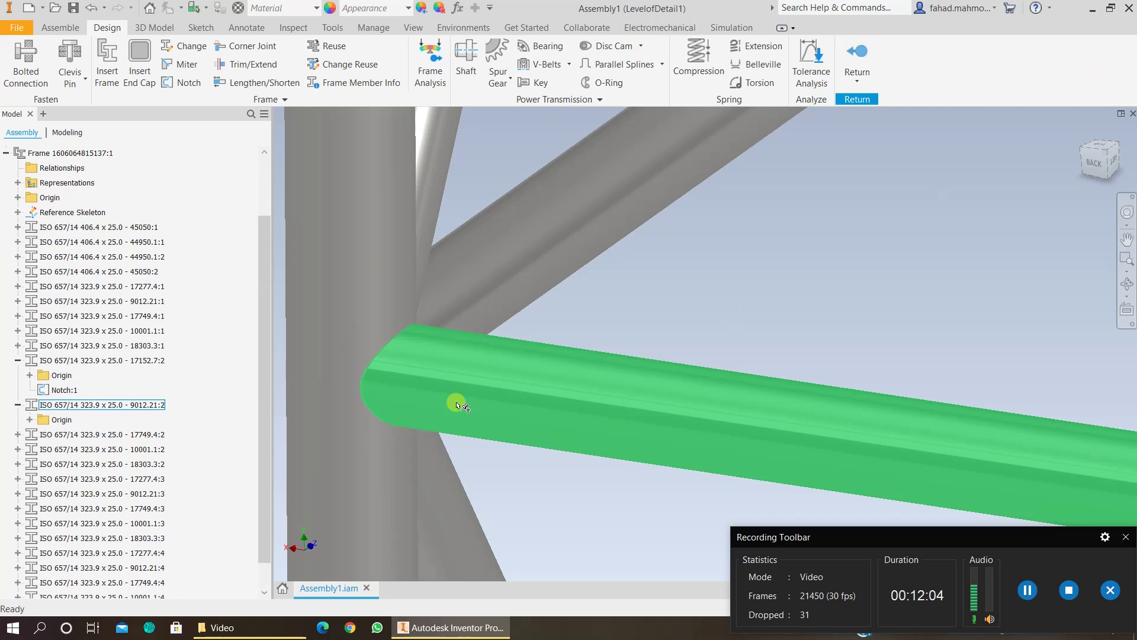
pyautogui.doubleClick(472, 368)
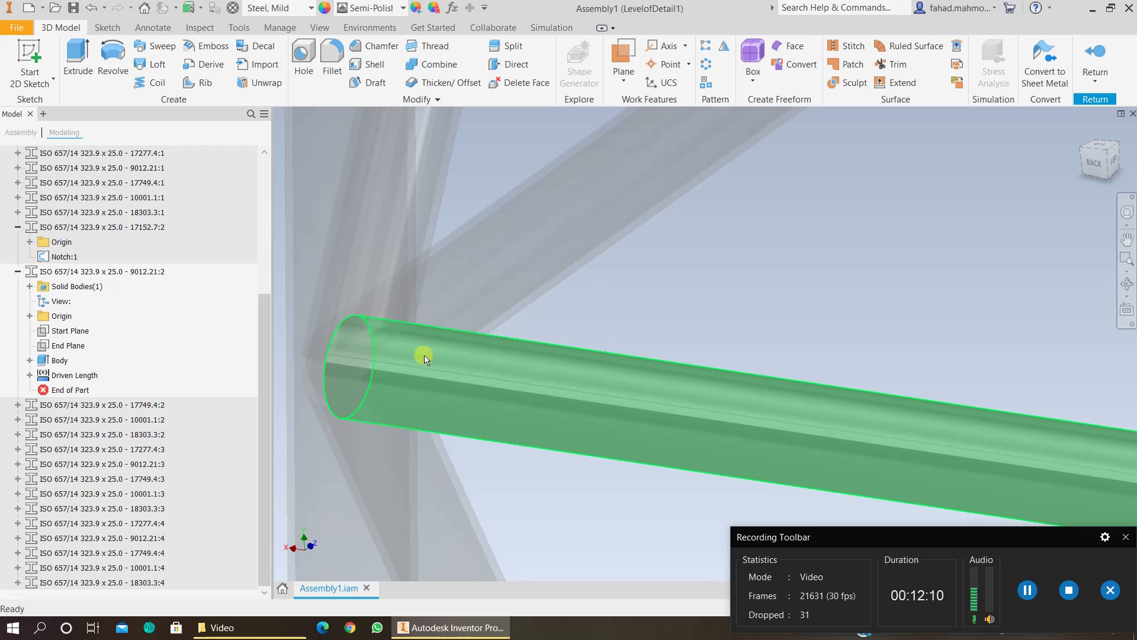
pyautogui.scroll(-5, 443, 359)
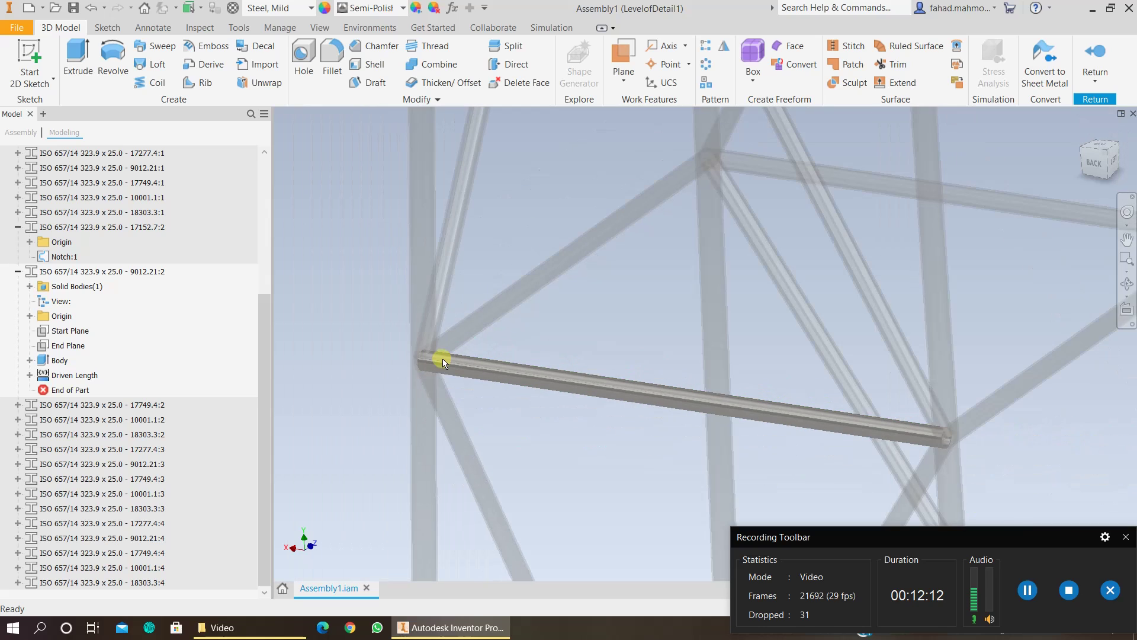
pyautogui.scroll(2, 442, 358)
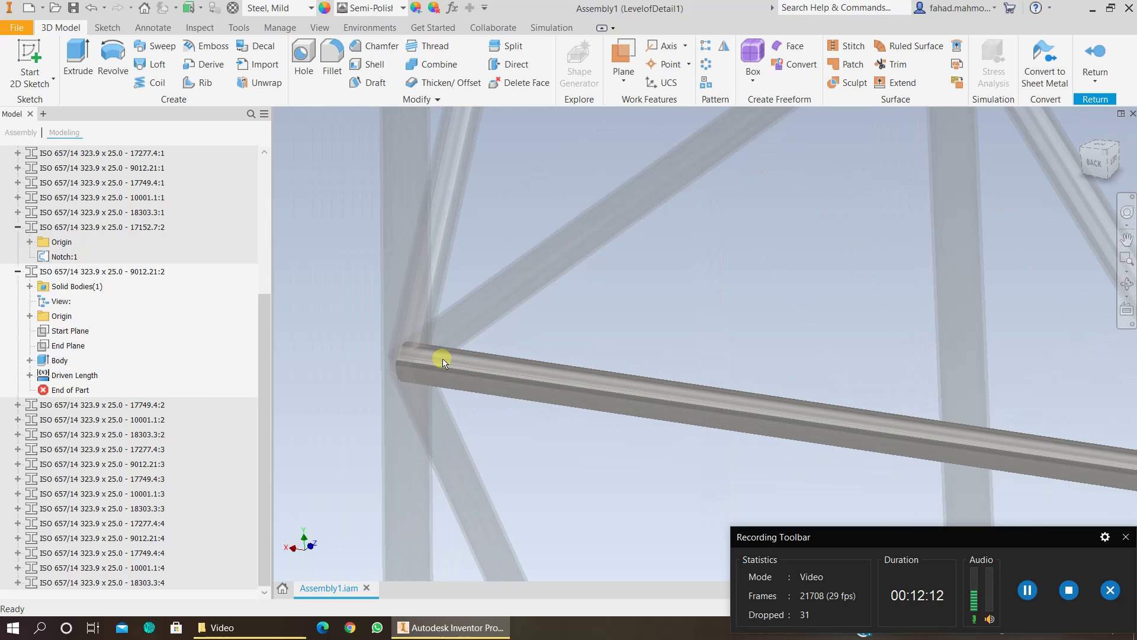
pyautogui.click(1094, 64)
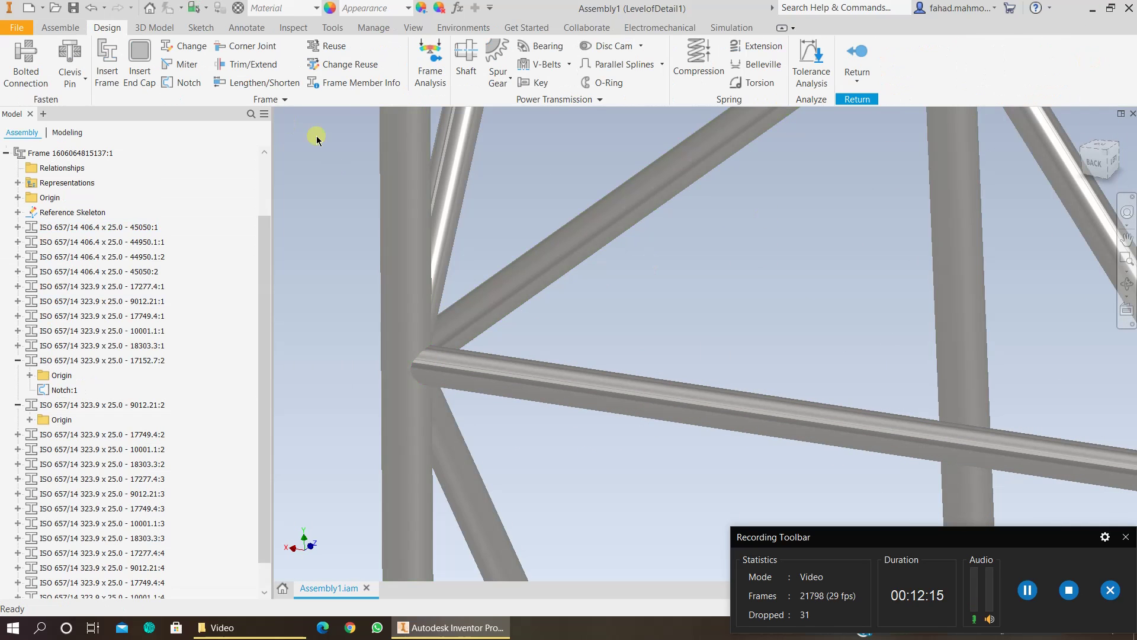
# - Notch the nine remaining horizontal and diagonal braces that meet the same corner leg, using that leg as the notch tool
pyautogui.click(189, 83)
pyautogui.click(451, 202)
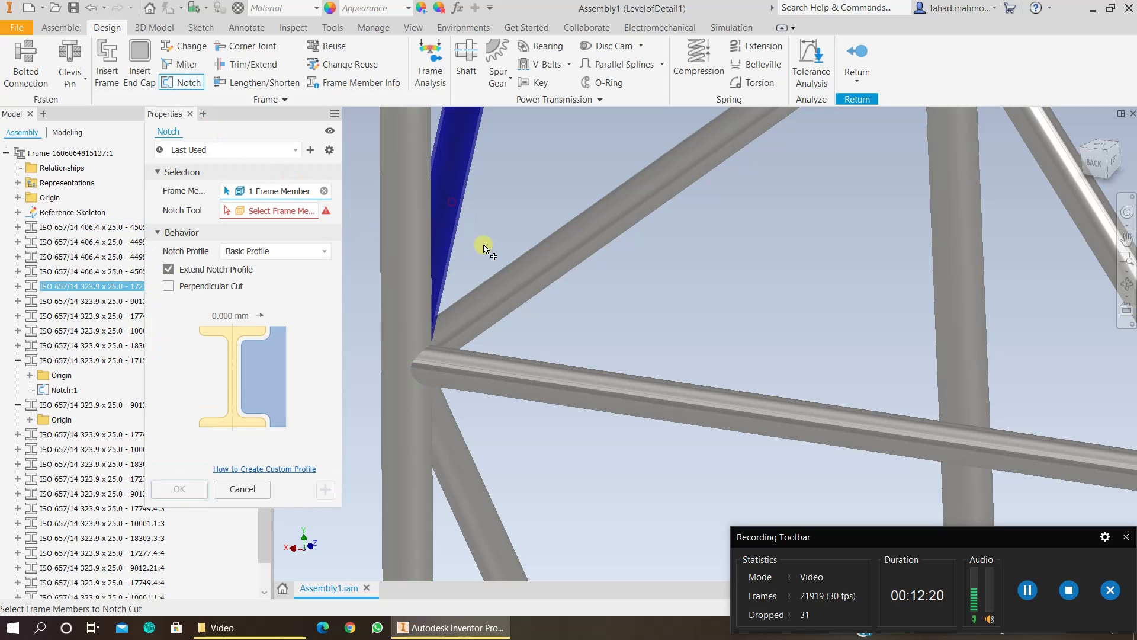
pyautogui.click(489, 276)
pyautogui.click(483, 373)
pyautogui.click(483, 465)
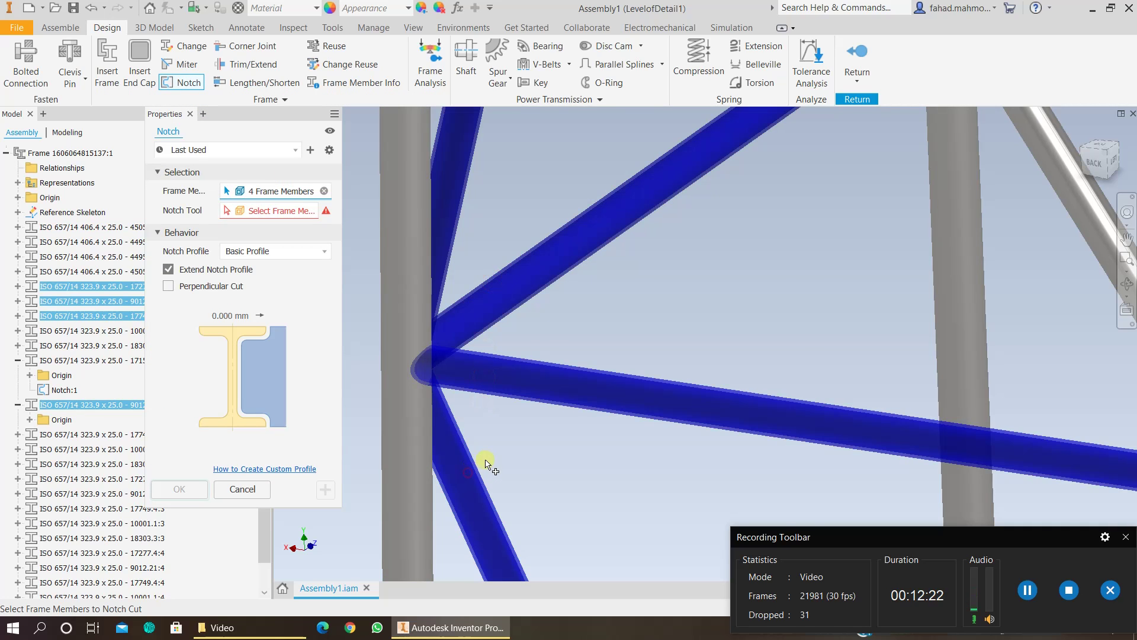
pyautogui.scroll(5, 483, 457)
pyautogui.moveTo(457, 406); pyautogui.dragTo(531, 328, button='middle')
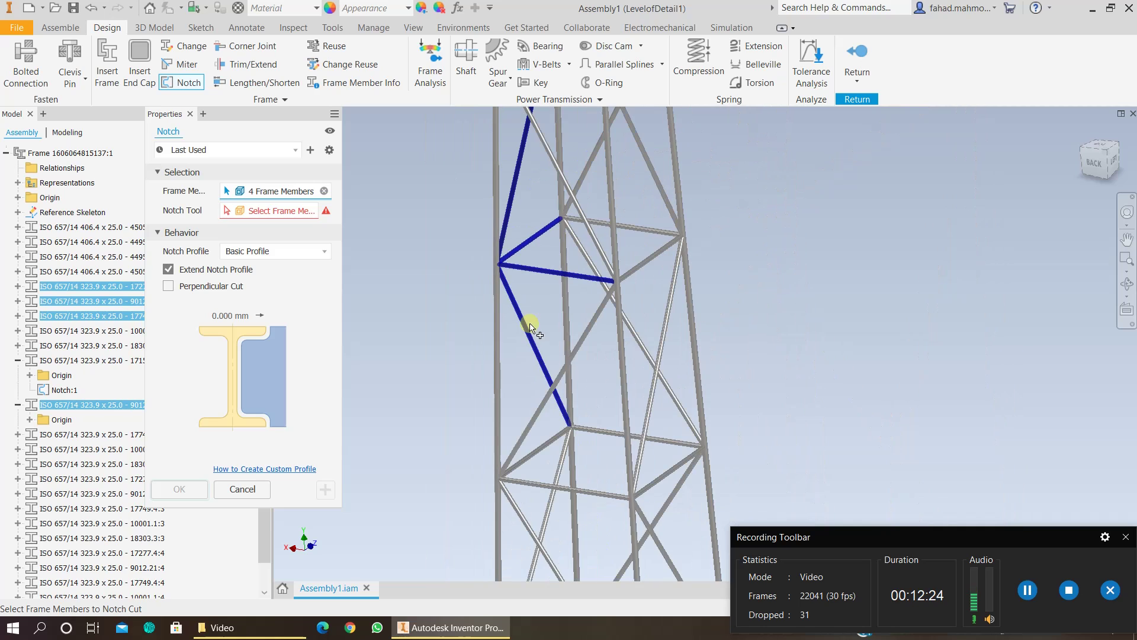
pyautogui.click(524, 430)
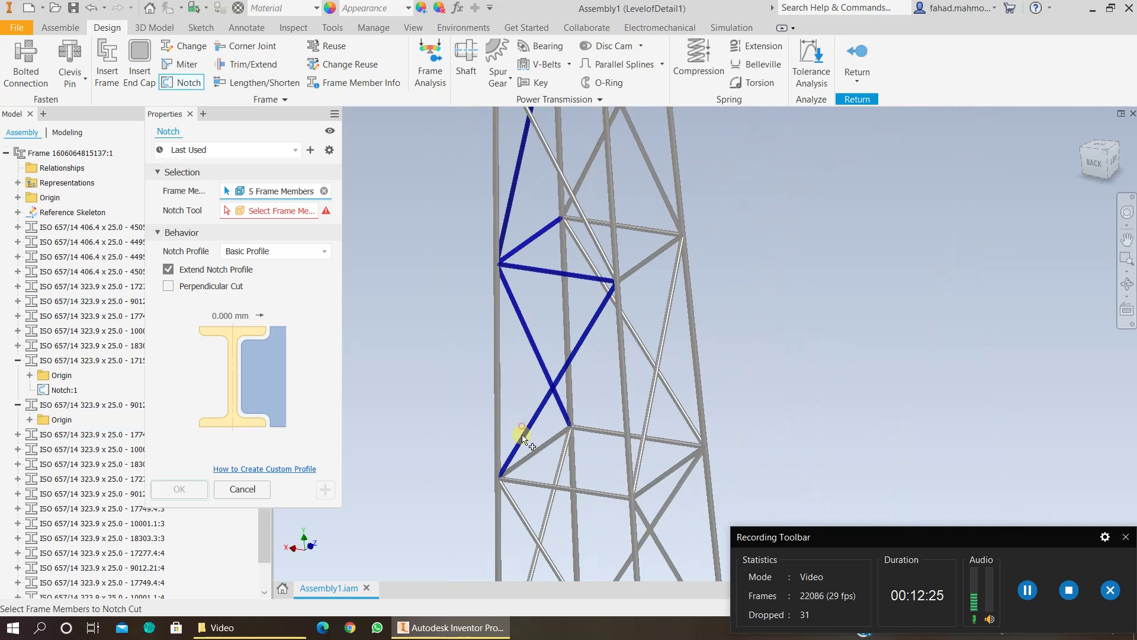
pyautogui.click(526, 470)
pyautogui.click(522, 483)
pyautogui.click(510, 502)
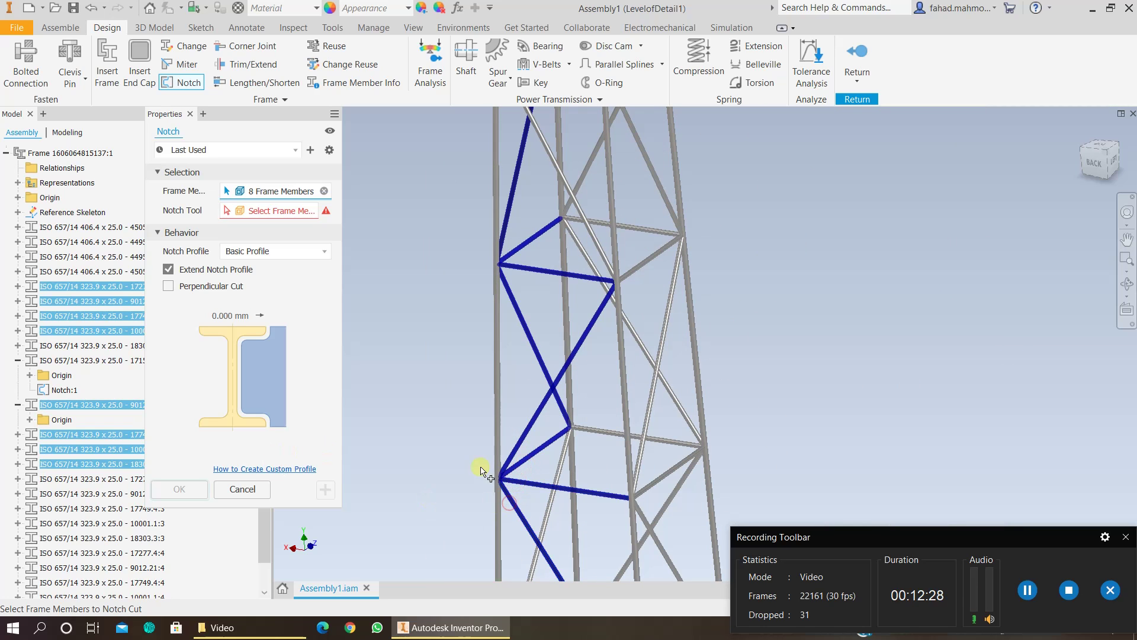
pyautogui.moveTo(482, 464); pyautogui.dragTo(464, 257, button='middle')
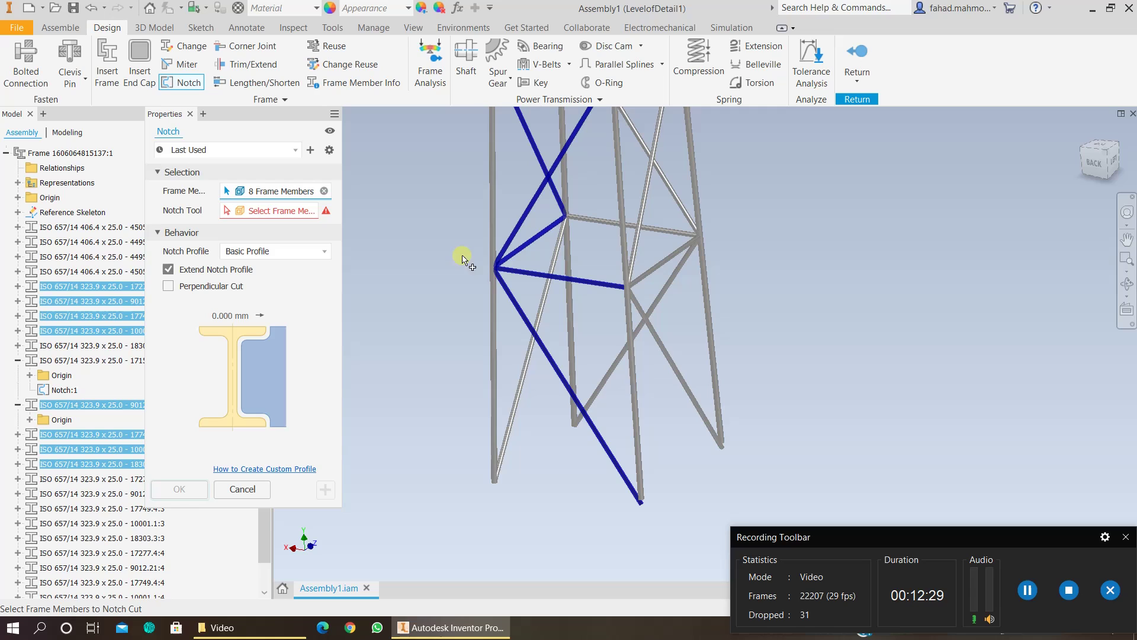
pyautogui.click(523, 386)
pyautogui.moveTo(401, 234); pyautogui.dragTo(401, 404, button='middle')
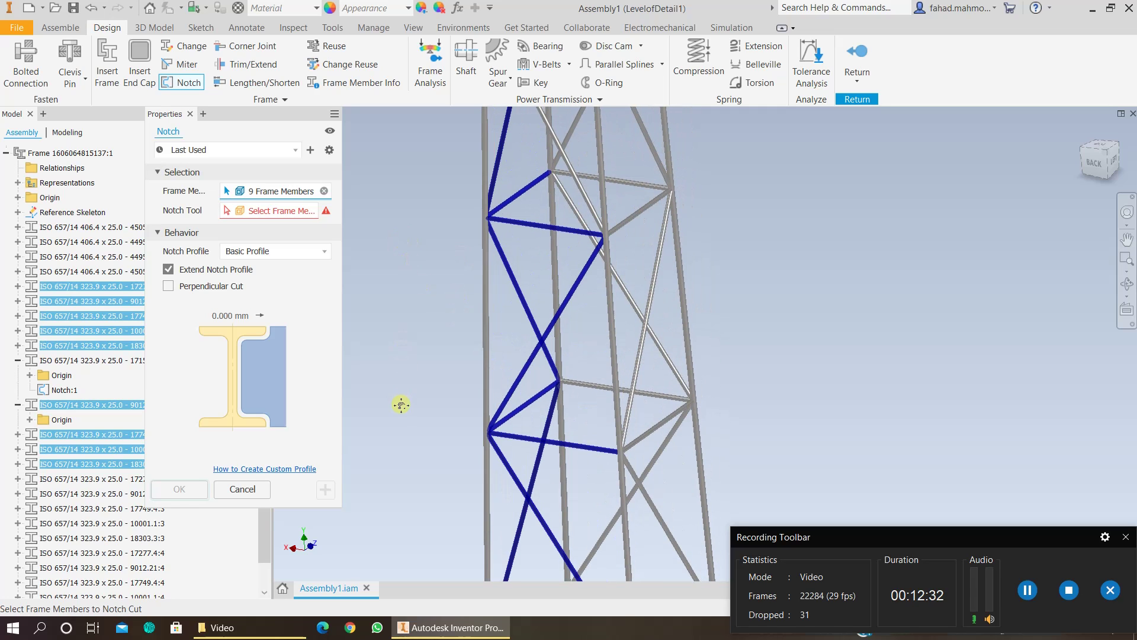
pyautogui.click(272, 212)
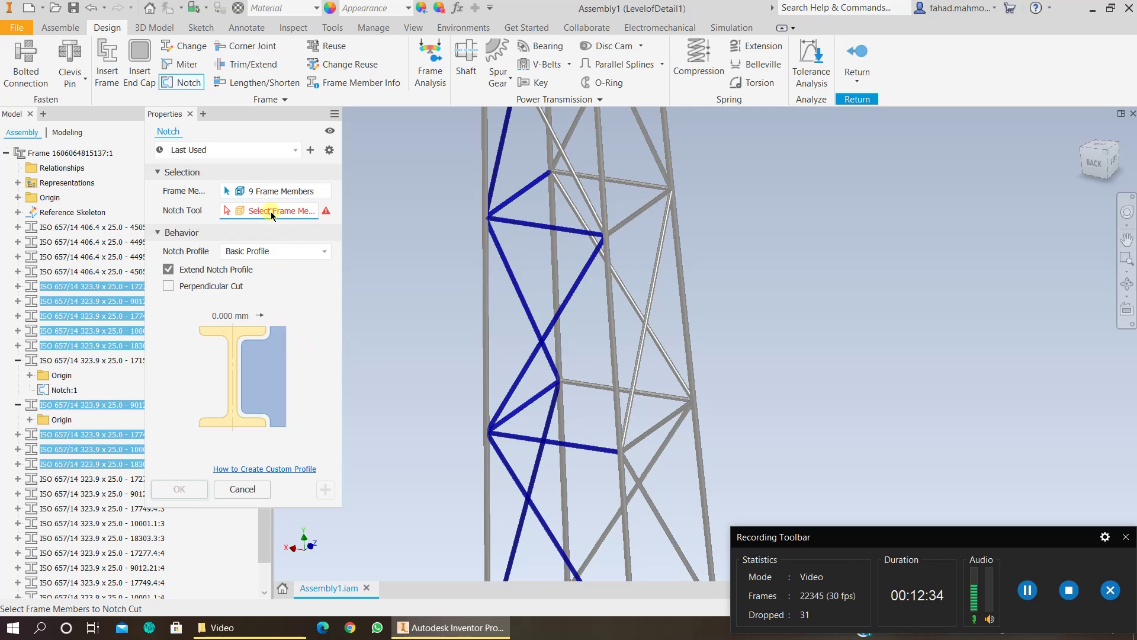
pyautogui.click(488, 214)
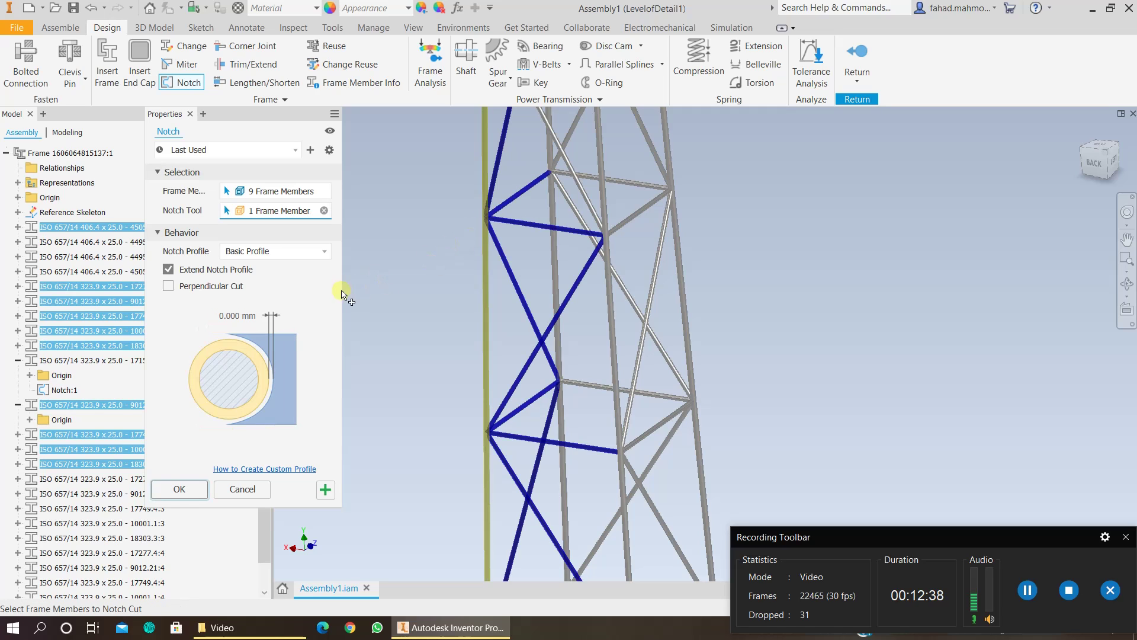
pyautogui.click(175, 488)
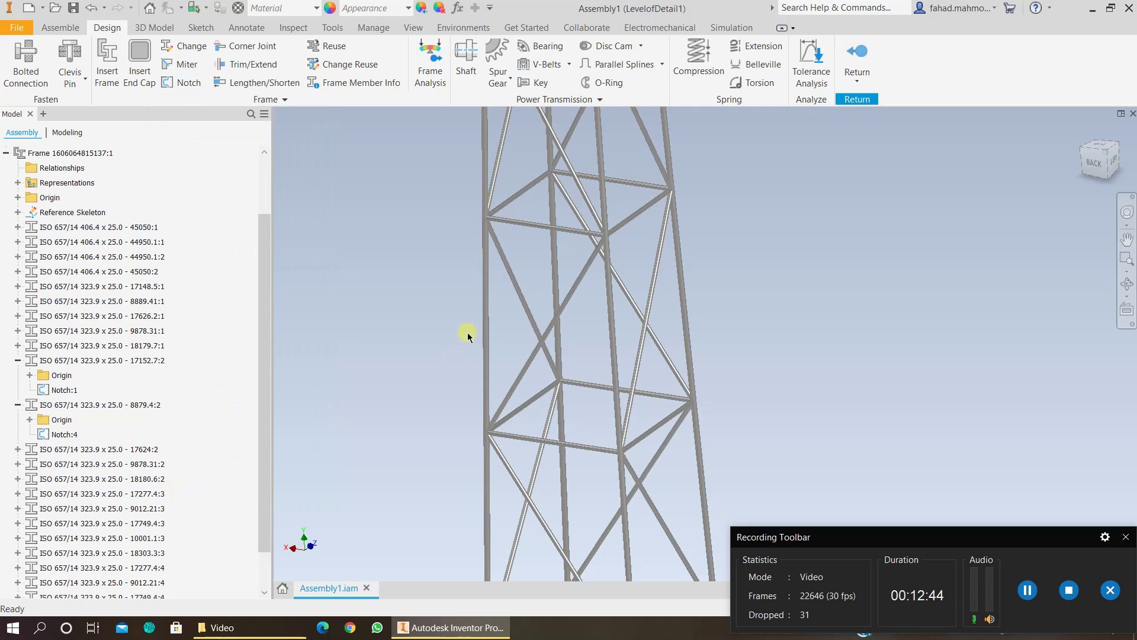
# - Examine the notched ends of the two upper horizontal braces at the corner leg by isolating each with in-place editing
pyautogui.scroll(3, 491, 214)
pyautogui.scroll(2, 492, 219)
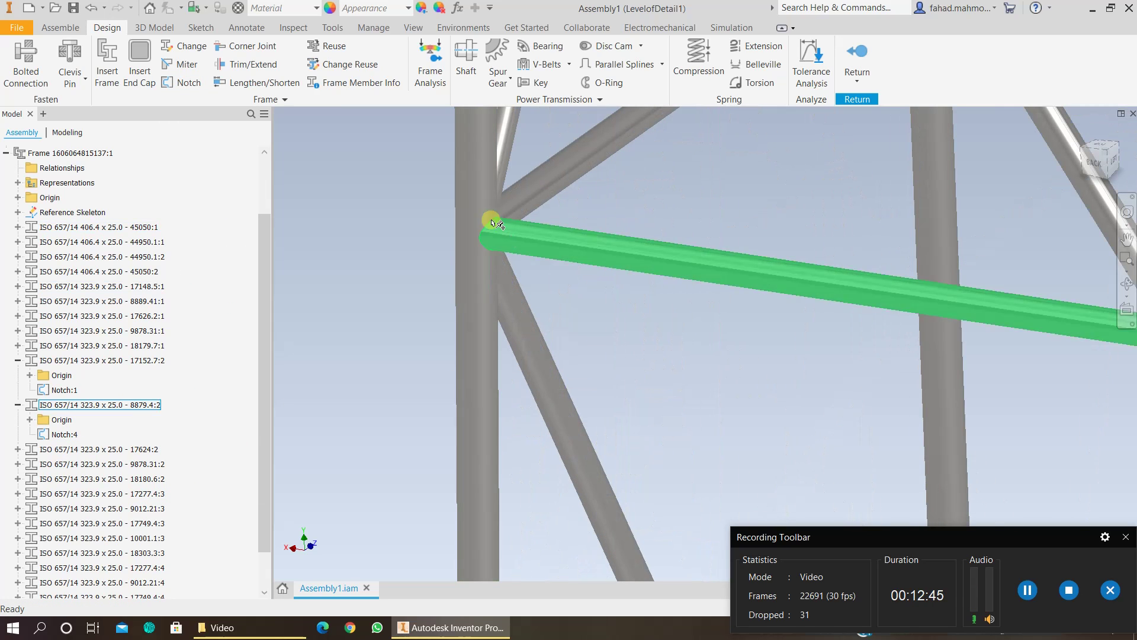
pyautogui.doubleClick(551, 243)
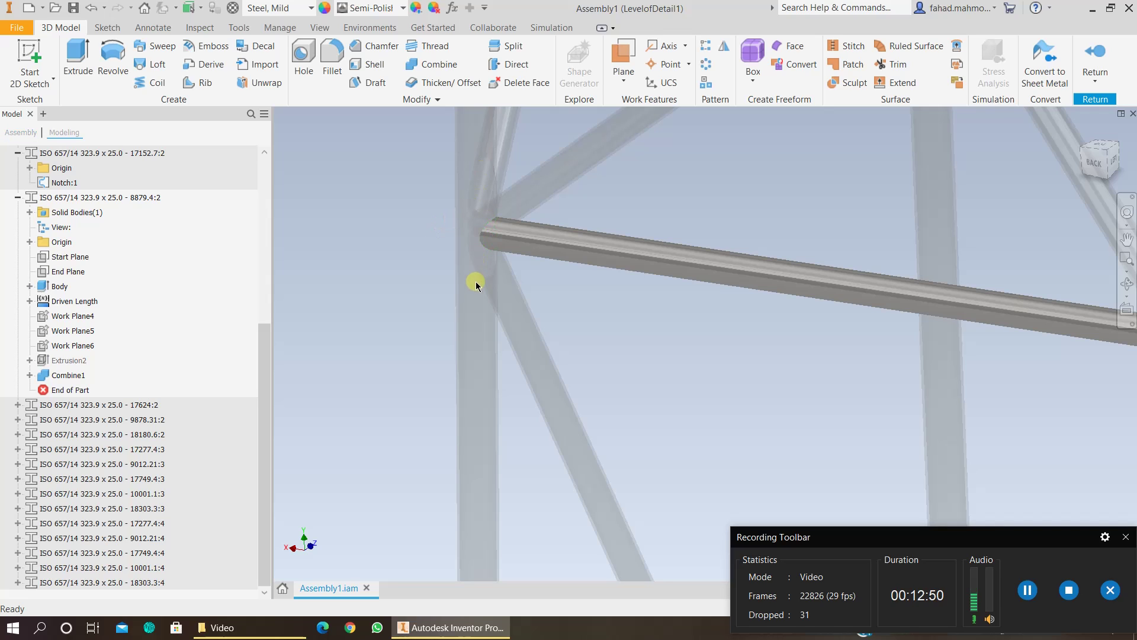
pyautogui.click(1097, 56)
pyautogui.moveTo(609, 304)
pyautogui.mouseDown(button='middle')
pyautogui.moveTo(589, 249)
pyautogui.moveTo(602, 321)
pyautogui.mouseUp(button='middle')
pyautogui.click(534, 208)
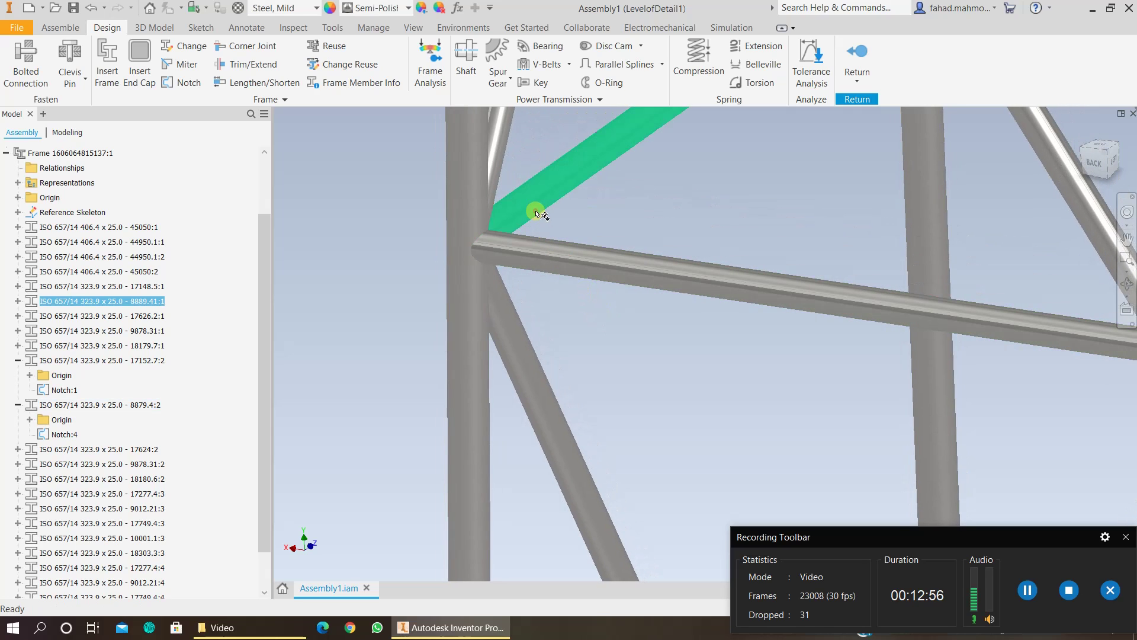
pyautogui.doubleClick(536, 212)
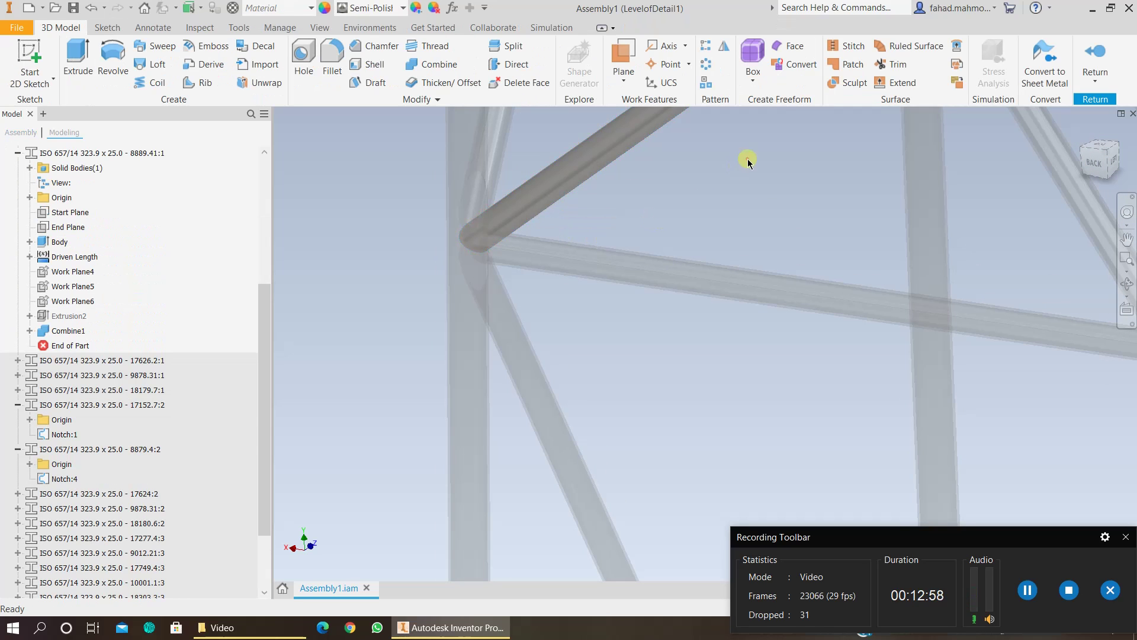
pyautogui.scroll(3, 478, 230)
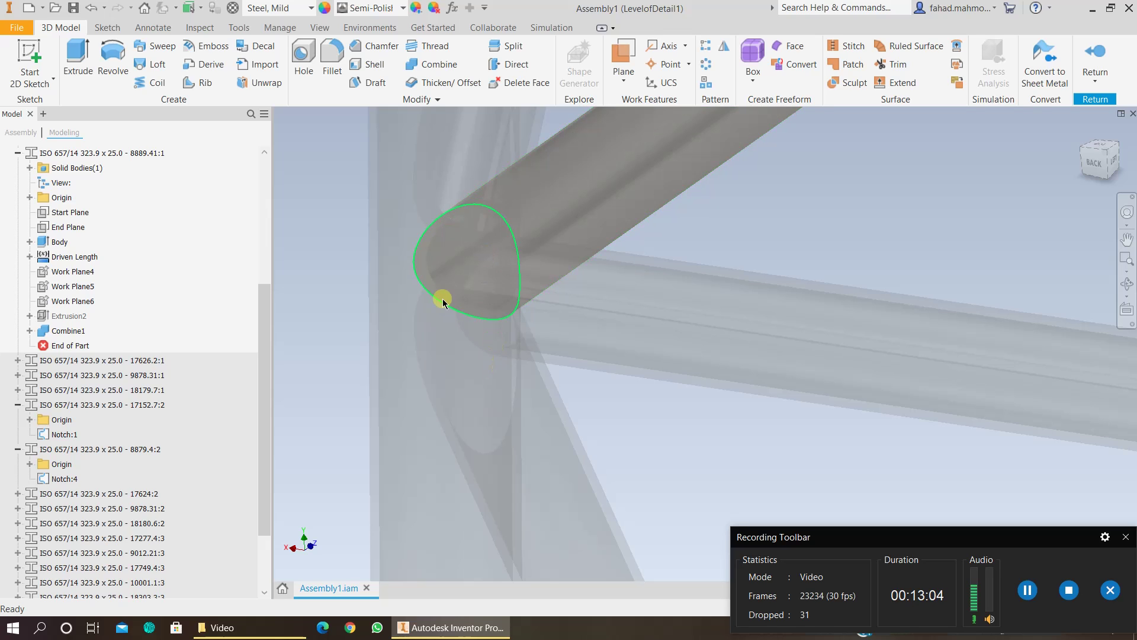
pyautogui.scroll(2, 470, 229)
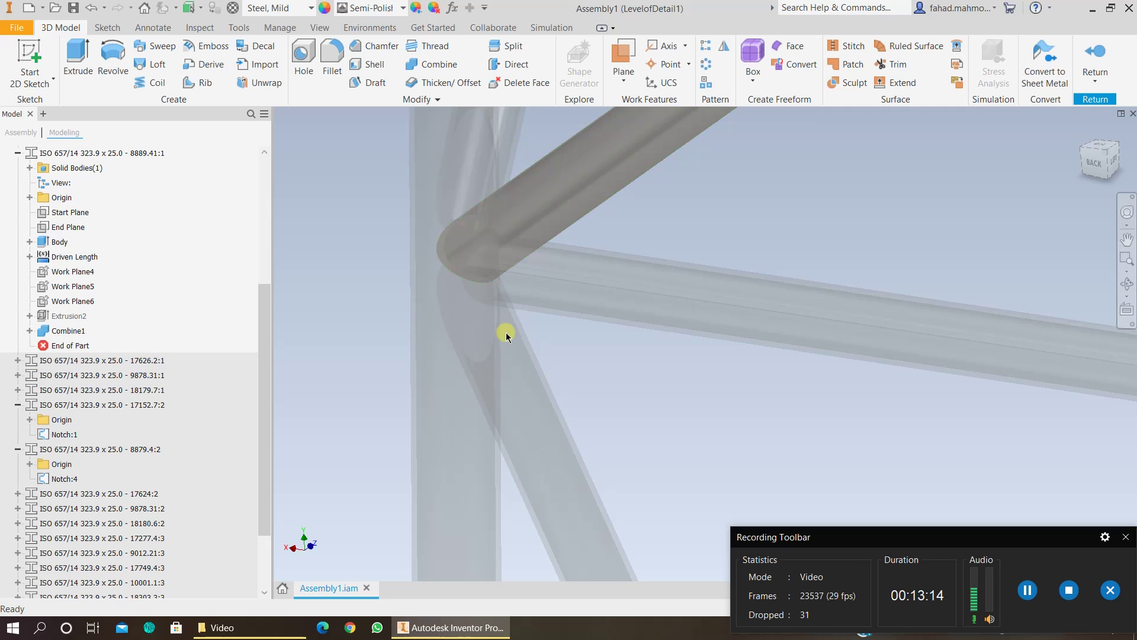
pyautogui.click(1096, 56)
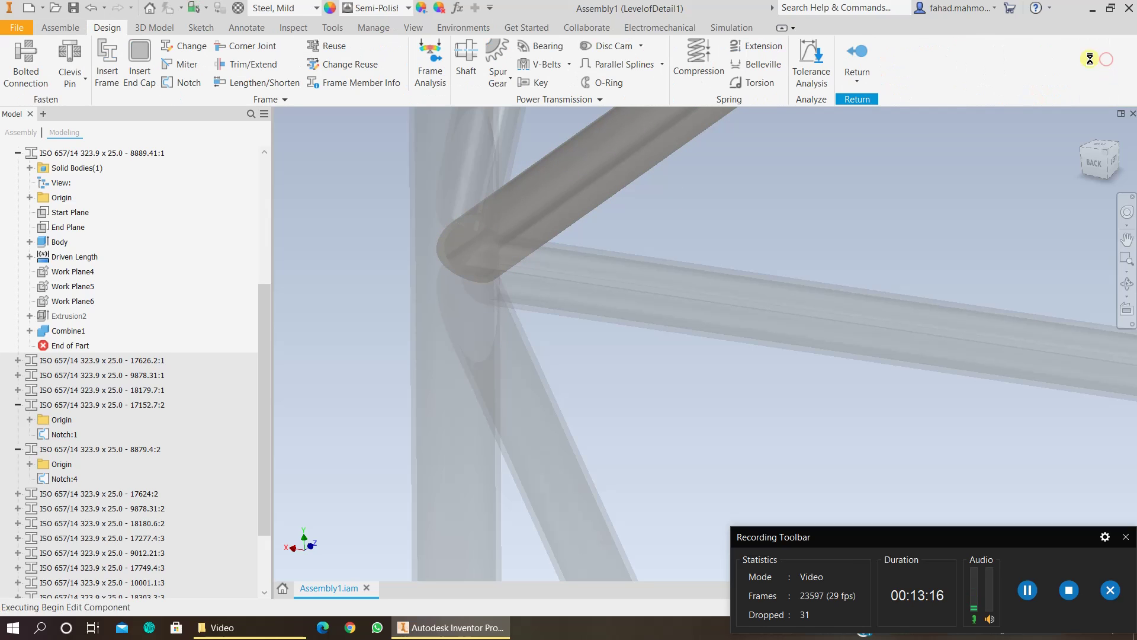
# - Notch the diagonal braces above and below an upper horizontal brace at the corner leg, using that horizontal as tool with basic profile and Extend Notch Profile
pyautogui.click(1125, 283)
pyautogui.moveTo(652, 358); pyautogui.dragTo(836, 357)
pyautogui.scroll(-5, 569, 394)
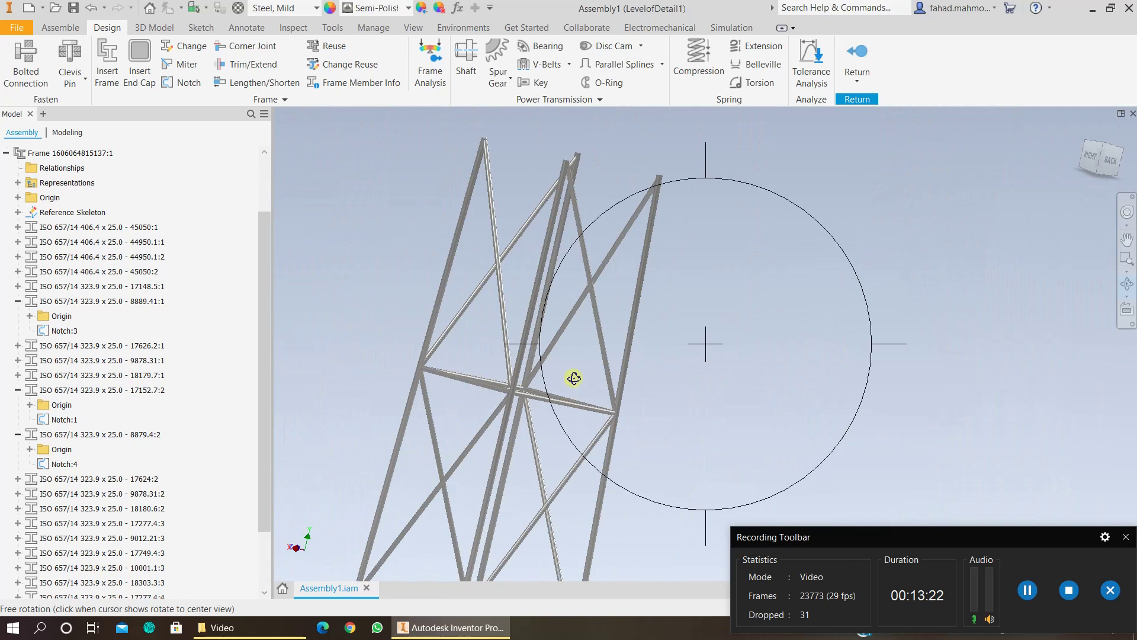
pyautogui.moveTo(574, 375); pyautogui.dragTo(495, 424)
pyautogui.scroll(5, 528, 416)
pyautogui.moveTo(700, 387); pyautogui.dragTo(852, 301)
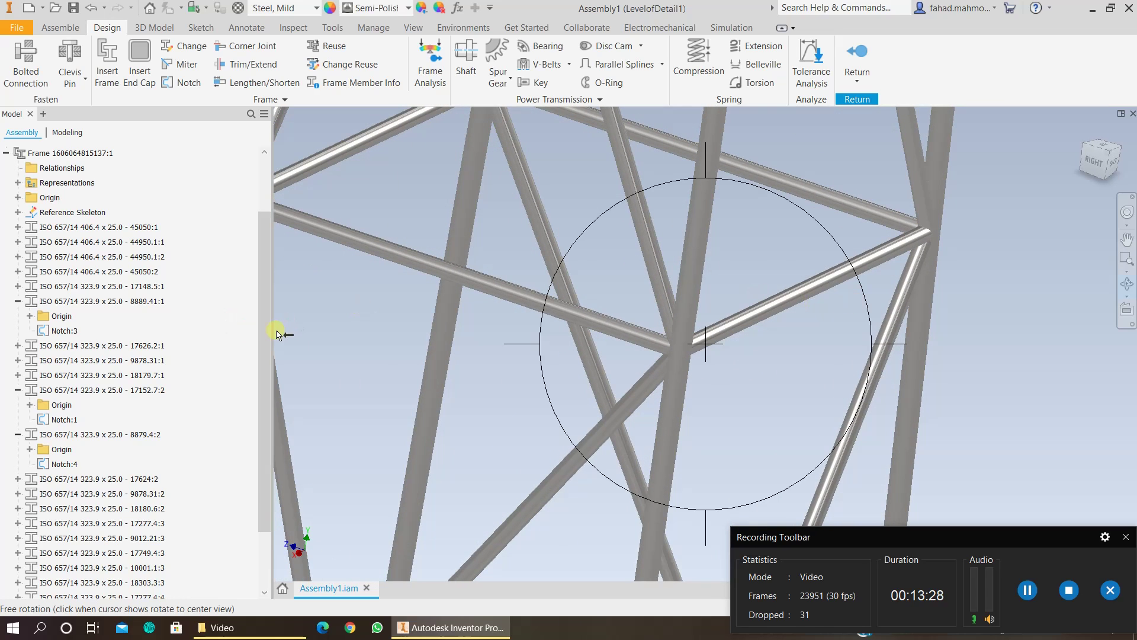
pyautogui.moveTo(273, 331); pyautogui.dragTo(171, 338)
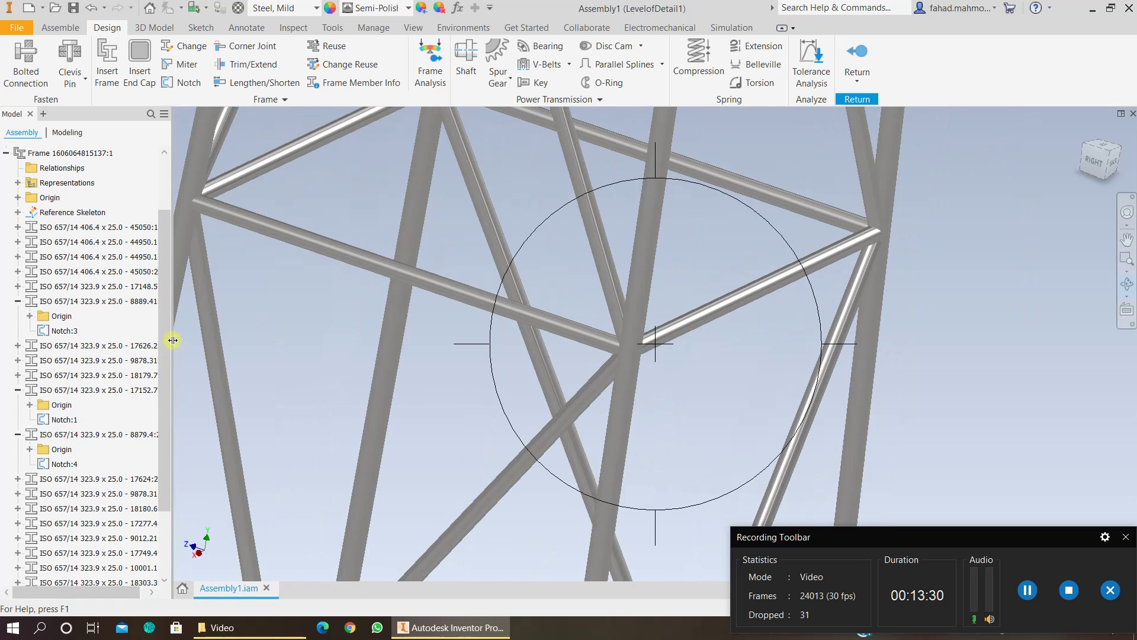
pyautogui.click(1010, 255)
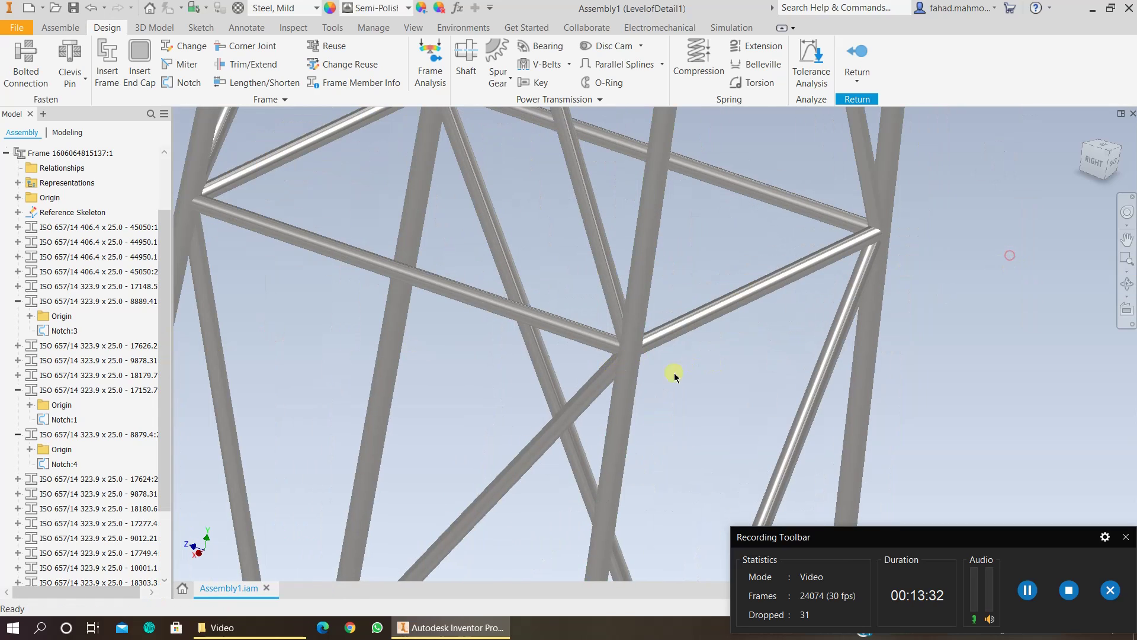
pyautogui.click(166, 84)
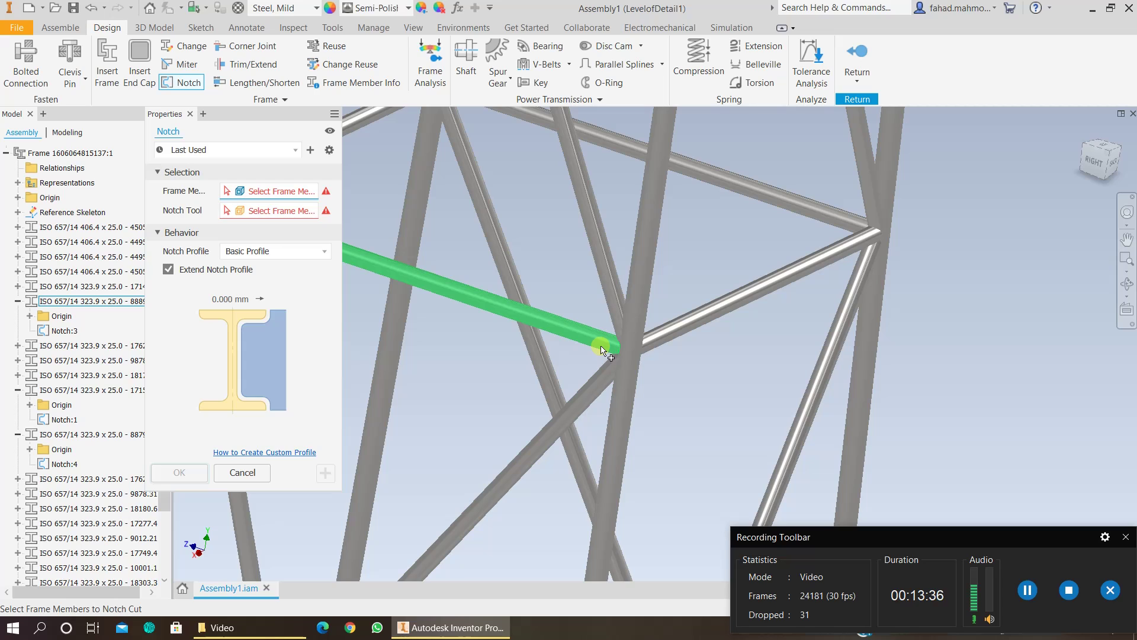
pyautogui.click(608, 296)
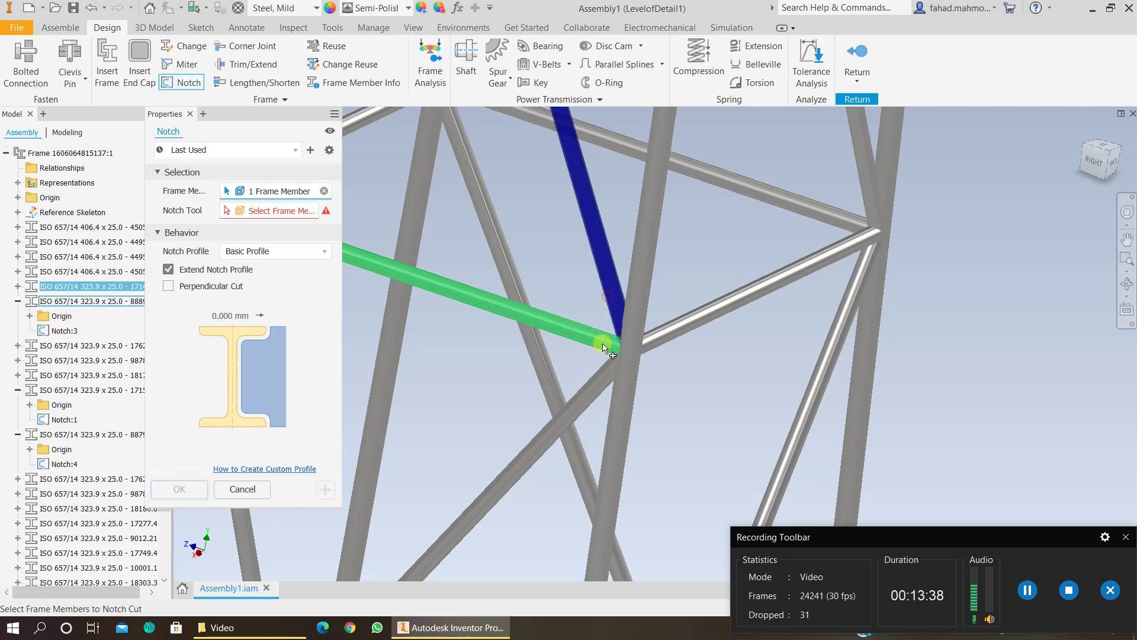
pyautogui.click(594, 377)
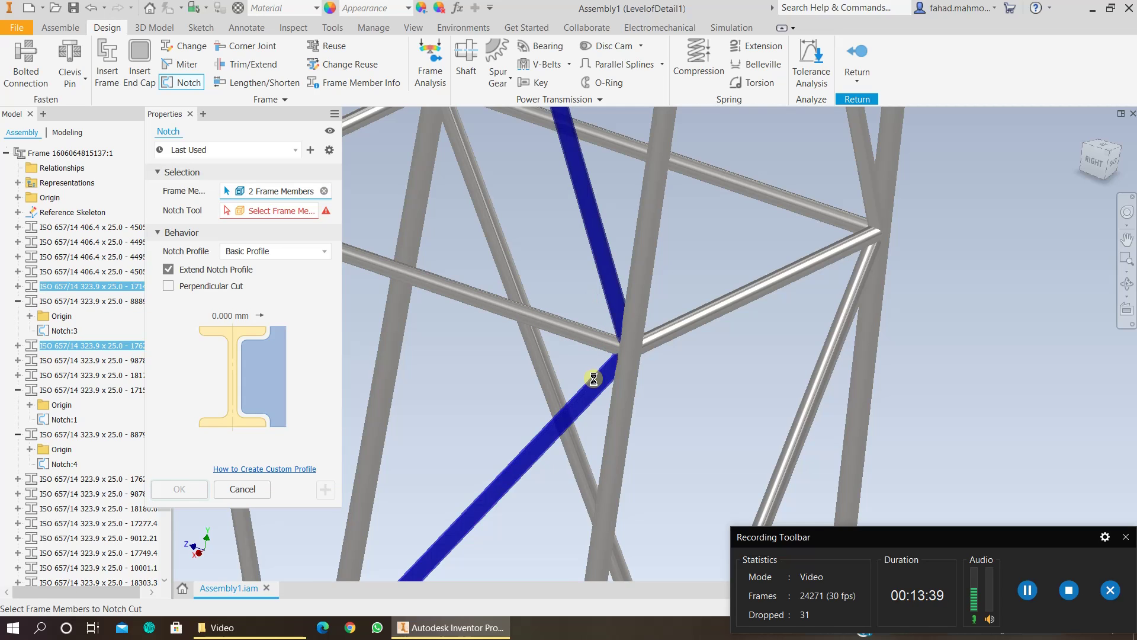
pyautogui.click(272, 211)
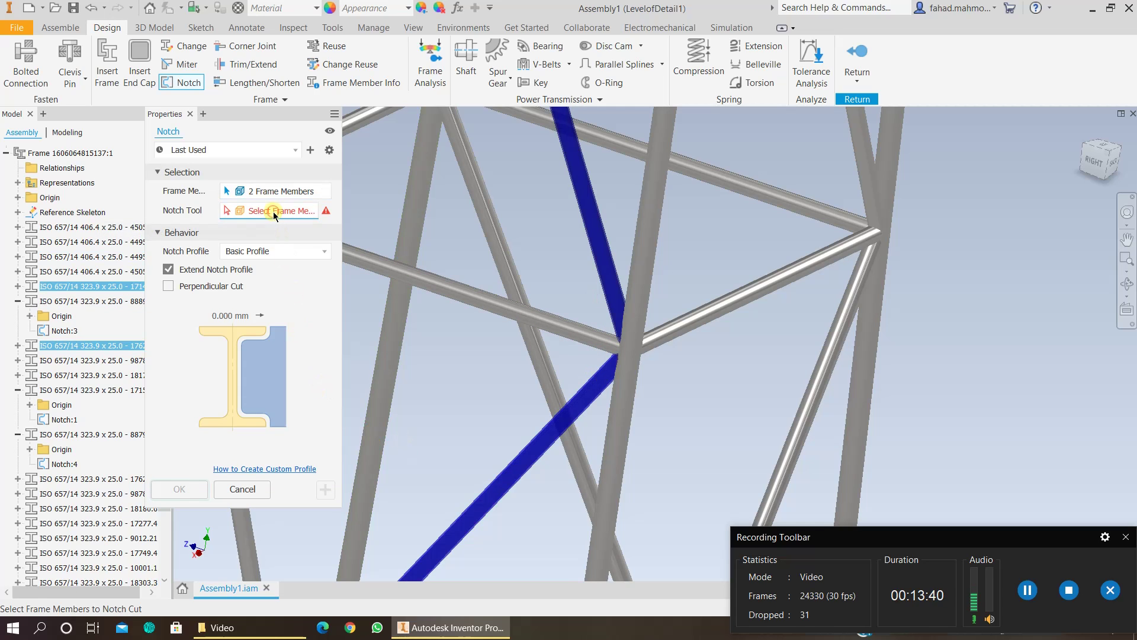
pyautogui.click(538, 323)
pyautogui.scroll(-5, 628, 337)
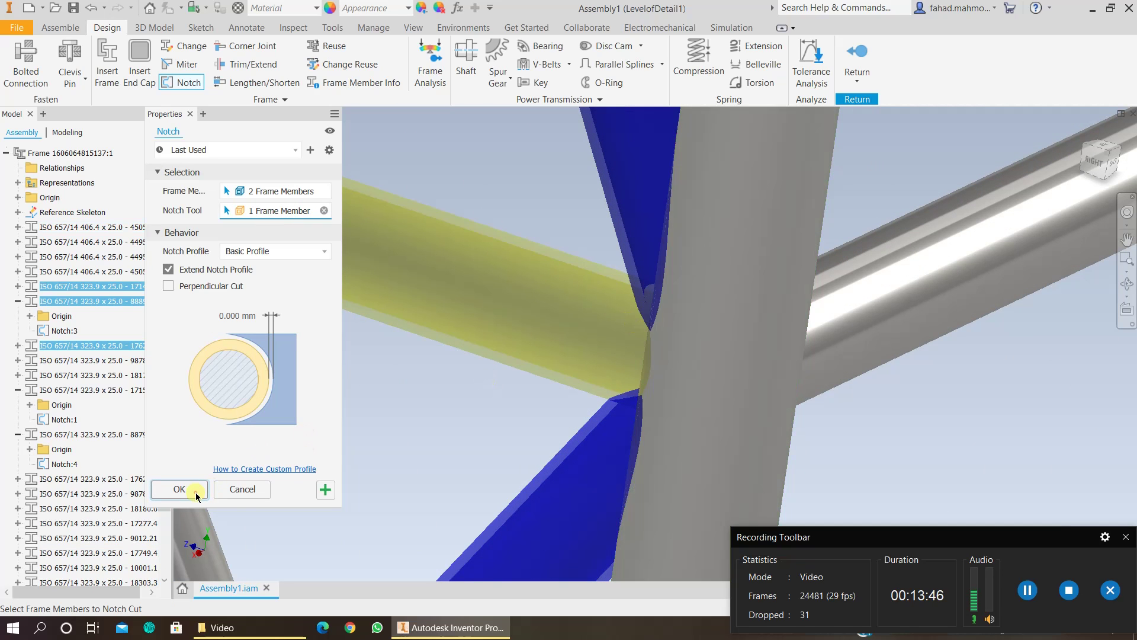
pyautogui.click(195, 492)
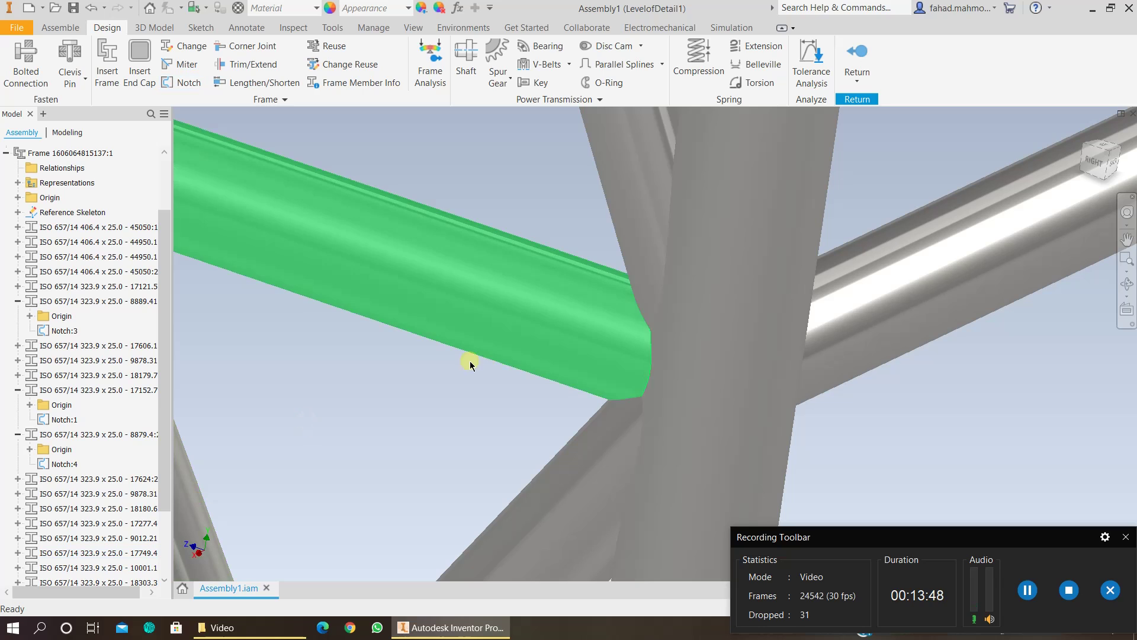
# - Examine the notched ends of the upper horizontal brace and the diagonal above it by isolating each with in-place editing
pyautogui.doubleClick(580, 342)
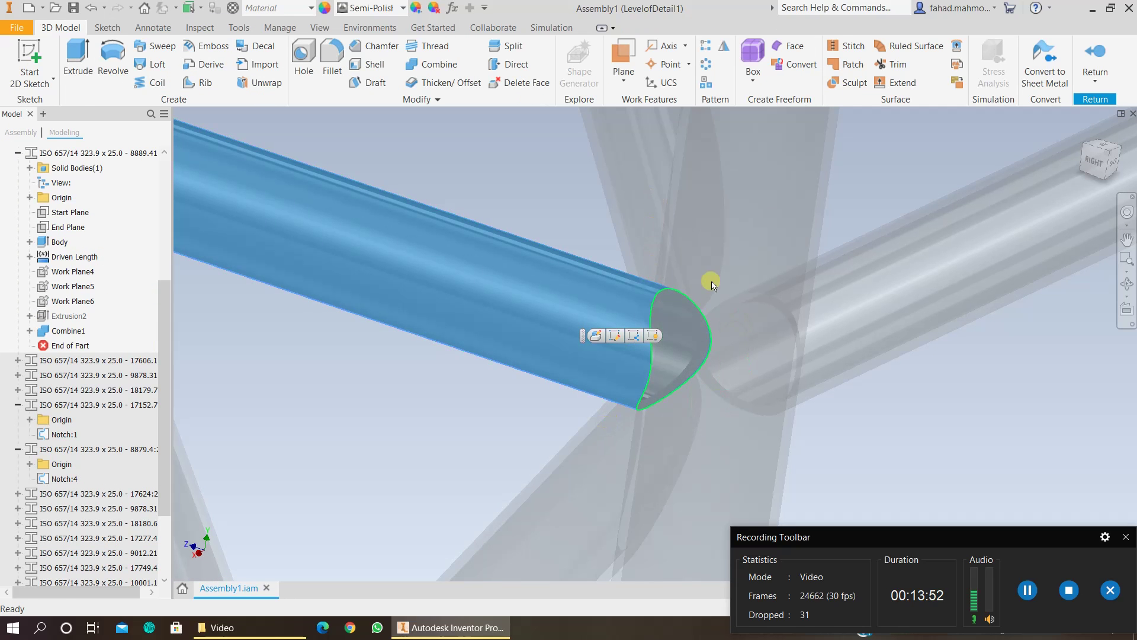
pyautogui.click(1087, 53)
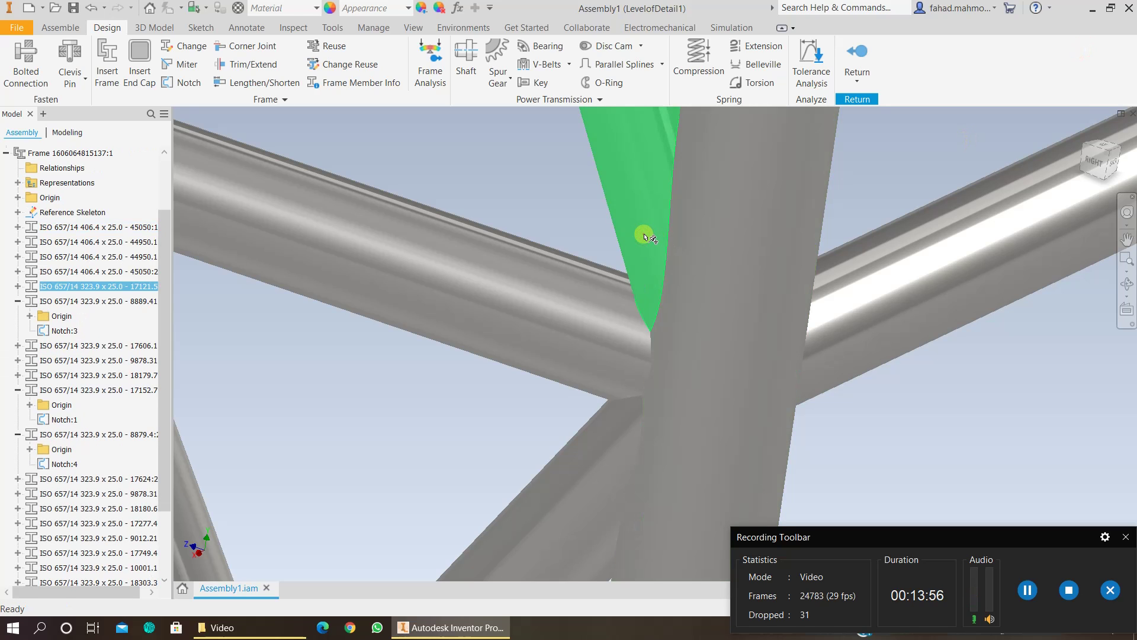
pyautogui.doubleClick(644, 235)
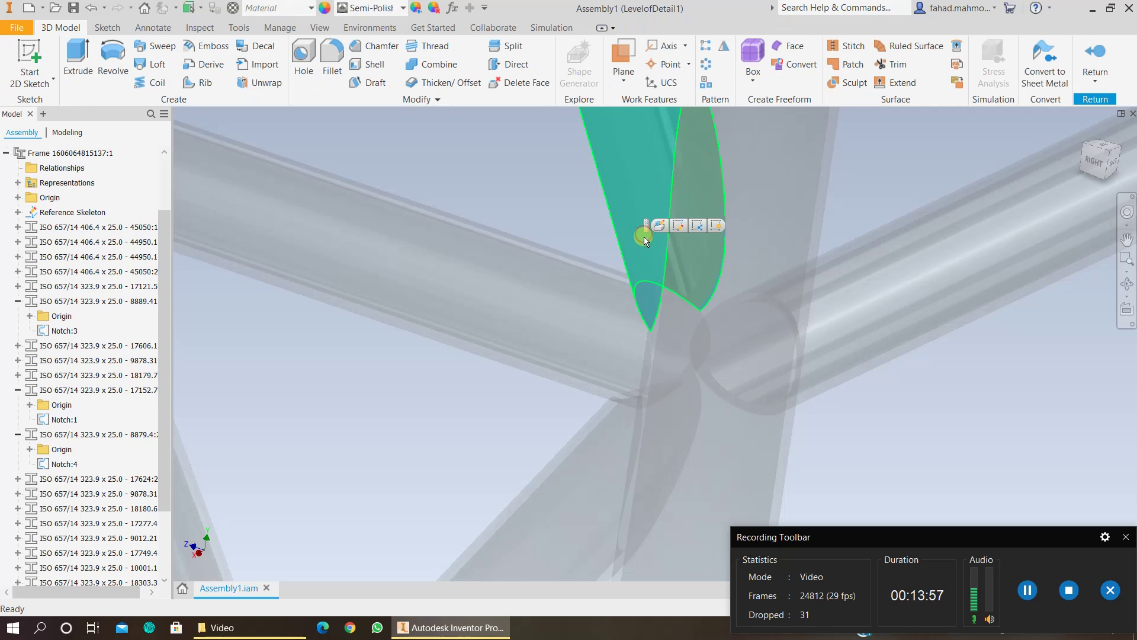
pyautogui.click(645, 304)
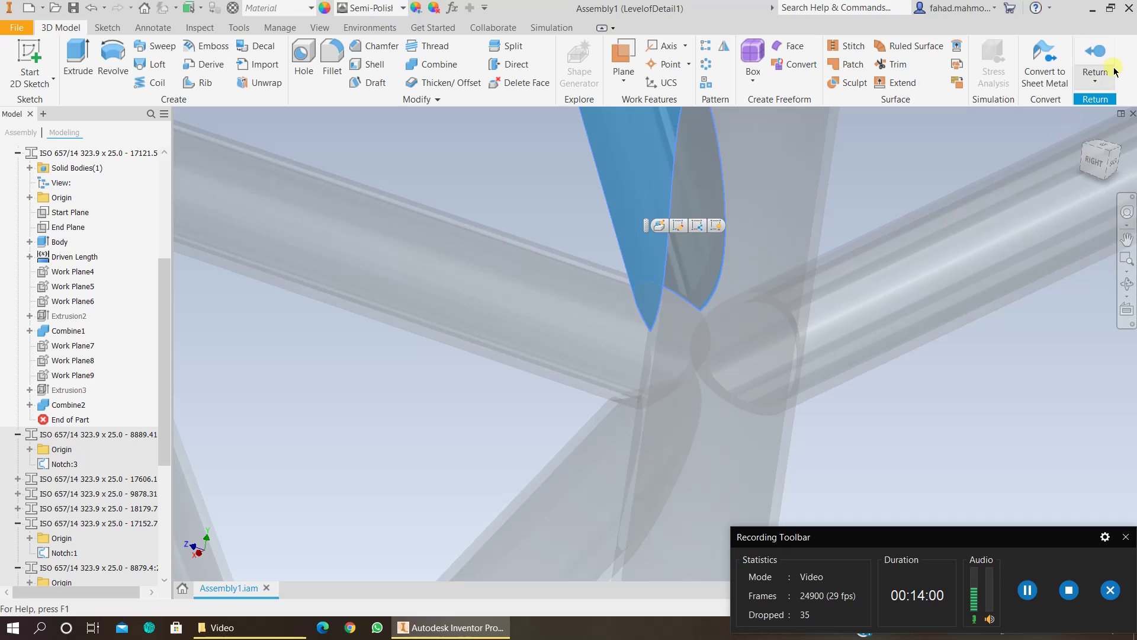
pyautogui.click(1097, 50)
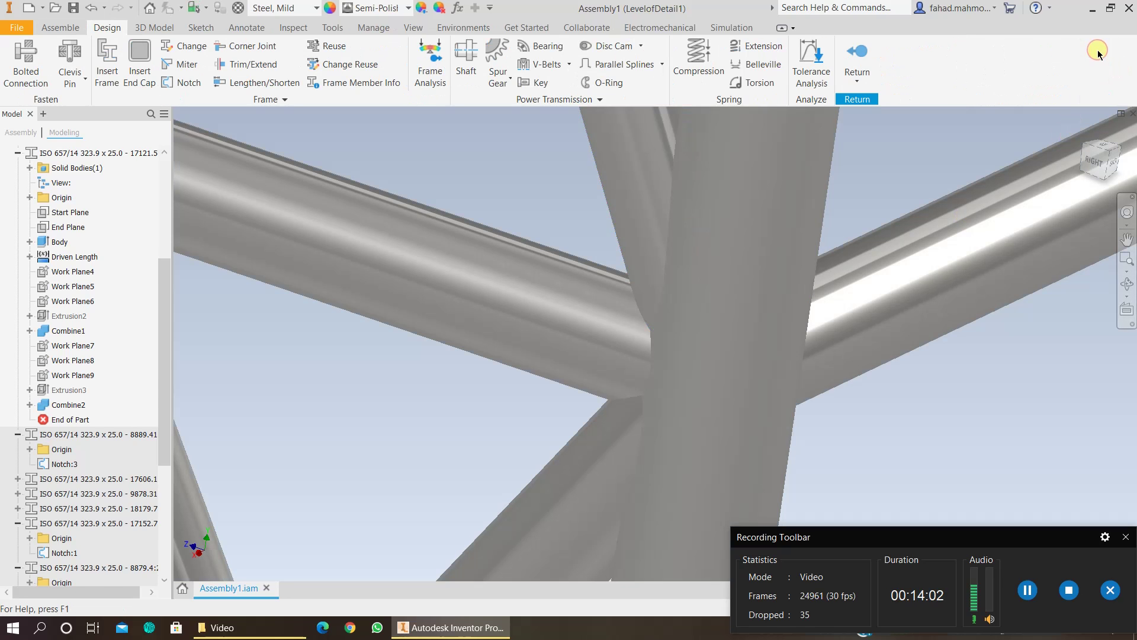
# - Examine how the end of a lower horizontal brace meets the corner leg and adjoining diagonals by isolating it with in-place editing
pyautogui.scroll(-5, 764, 343)
pyautogui.moveTo(772, 368); pyautogui.dragTo(591, 254, button='middle')
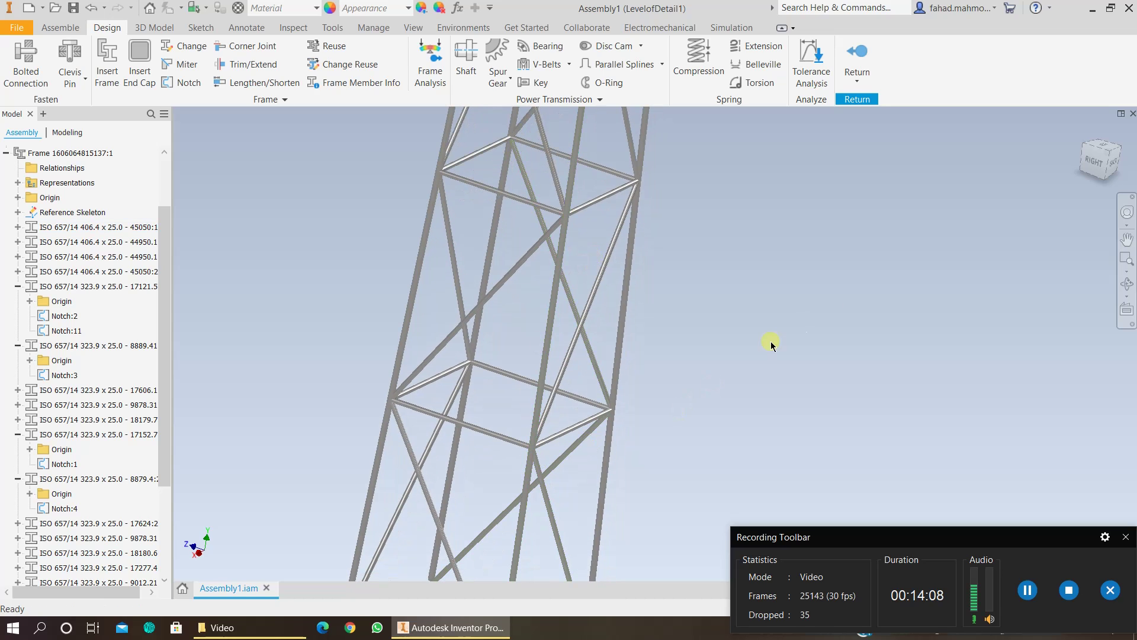
pyautogui.click(1125, 284)
pyautogui.moveTo(726, 377); pyautogui.dragTo(613, 419)
pyautogui.scroll(3, 613, 419)
pyautogui.scroll(5, 613, 419)
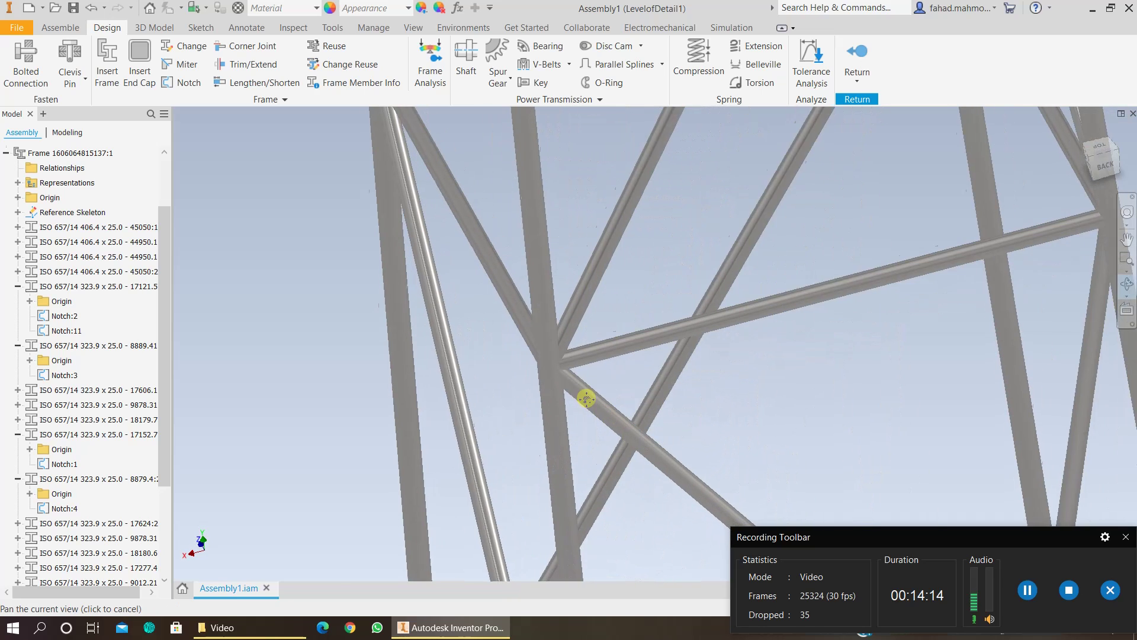
pyautogui.press('Escape')
pyautogui.click(503, 299)
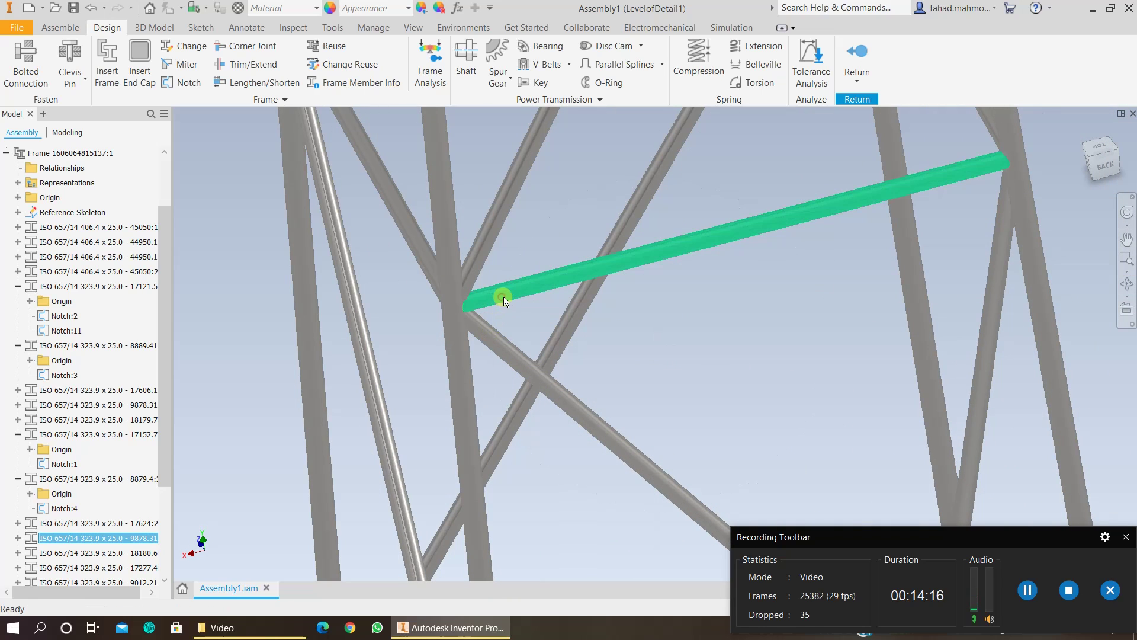
pyautogui.doubleClick(501, 299)
pyautogui.scroll(3, 456, 301)
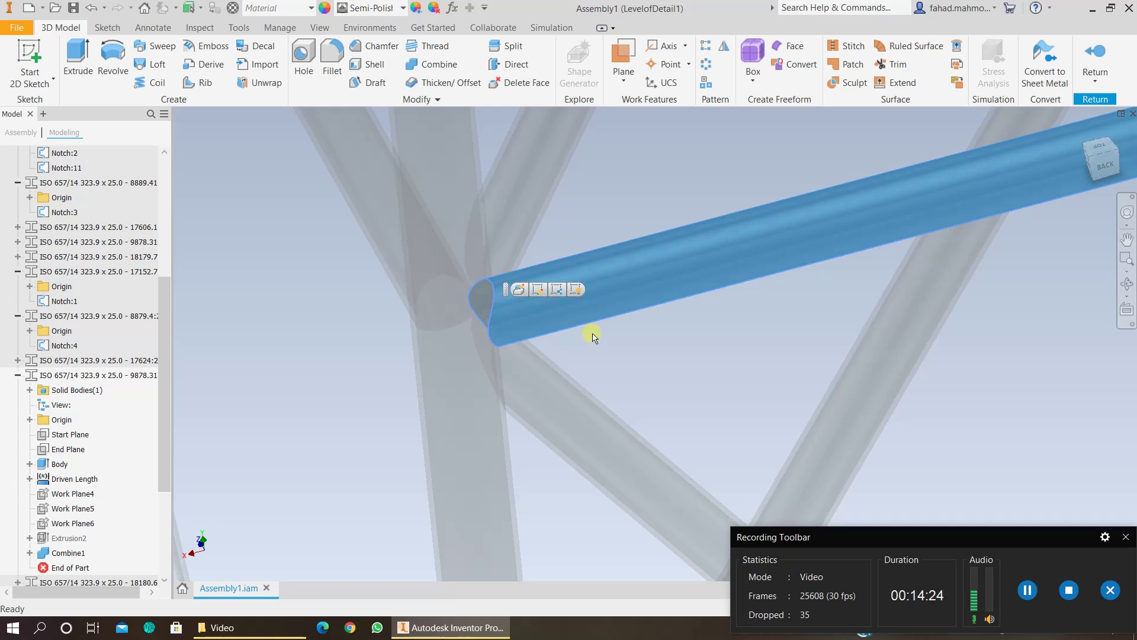
pyautogui.click(1109, 57)
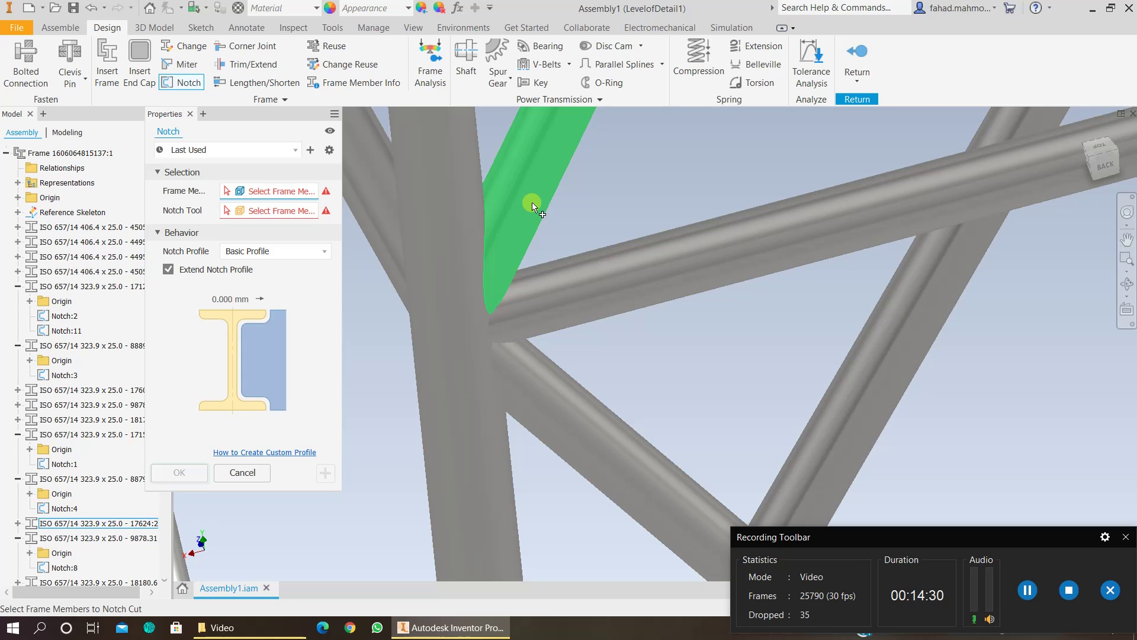
# - Notch the diagonal braces above and below the lower horizontal brace, using that horizontal brace as the notch tool with the basic profile
pyautogui.click(523, 219)
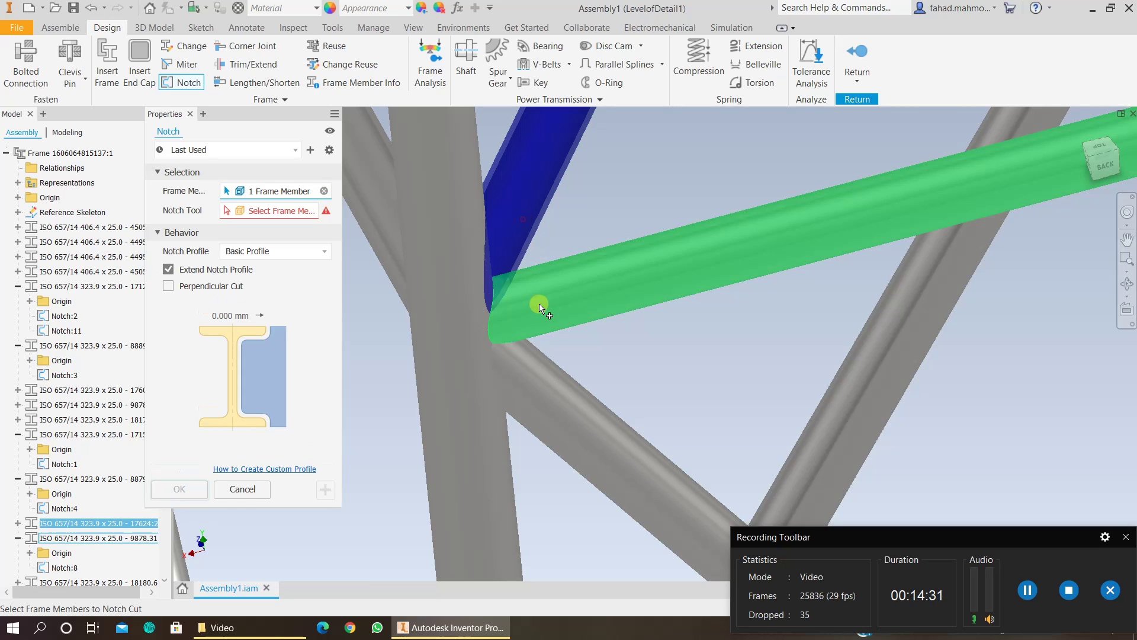
pyautogui.click(545, 392)
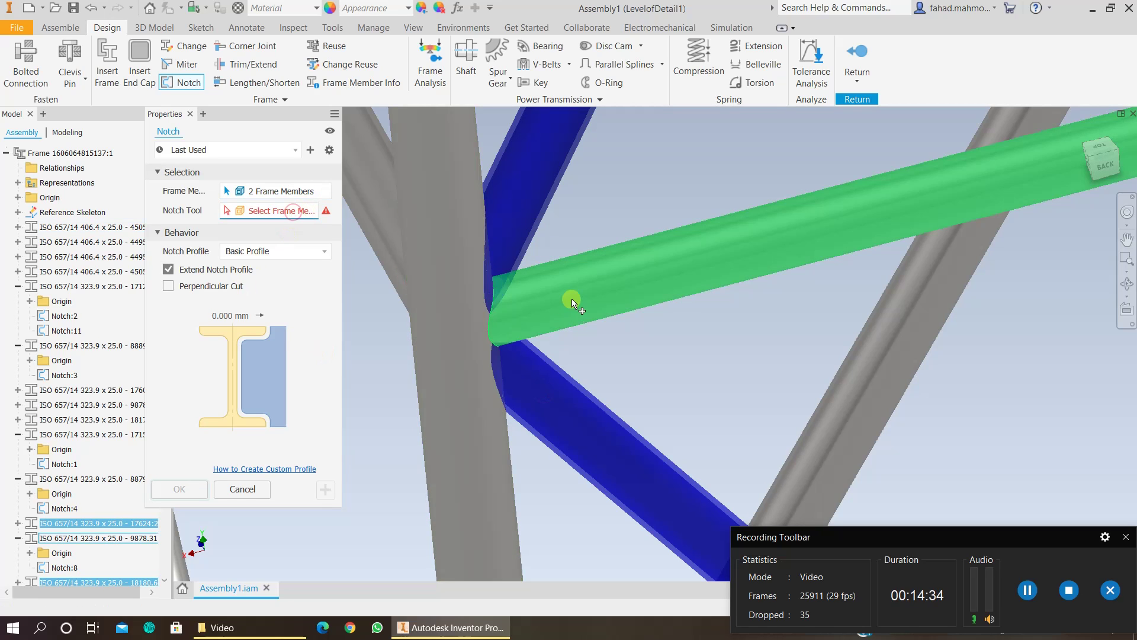
pyautogui.click(571, 299)
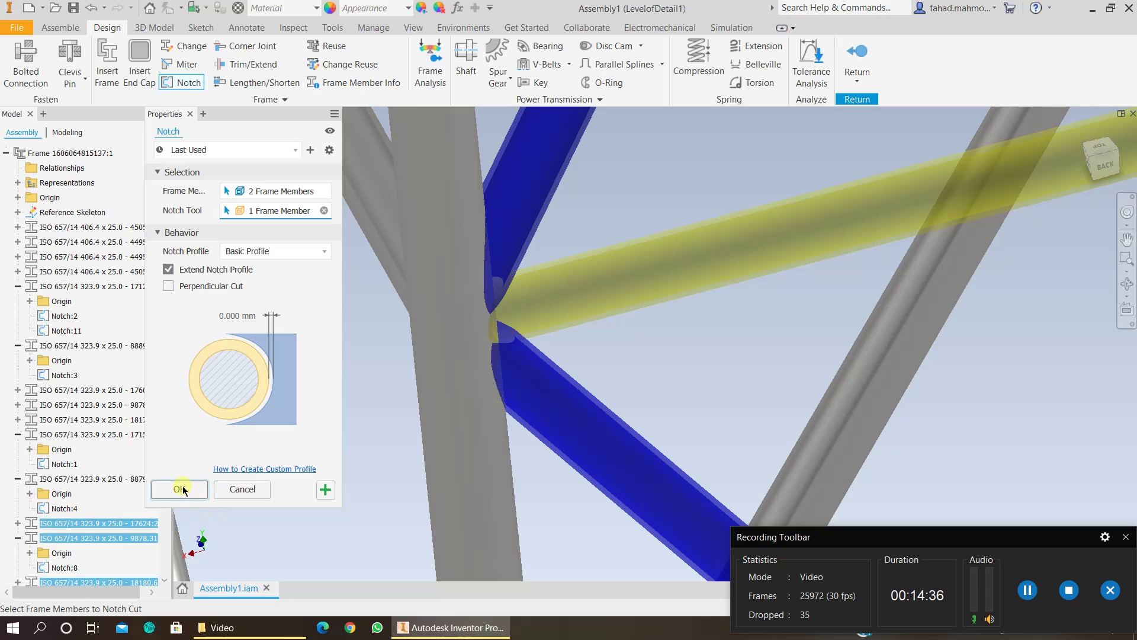
pyautogui.click(180, 489)
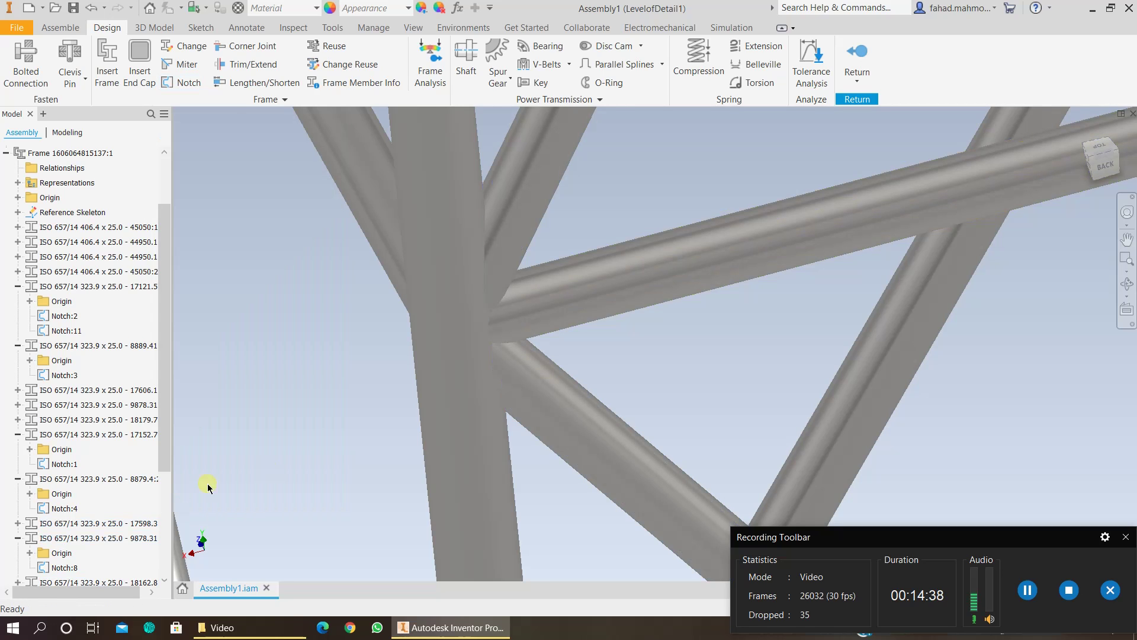
# - Examine the end of the other upper horizontal brace at the corner leg with in-place editing, and start a notch for its adjoining diagonals
pyautogui.scroll(-6, 541, 363)
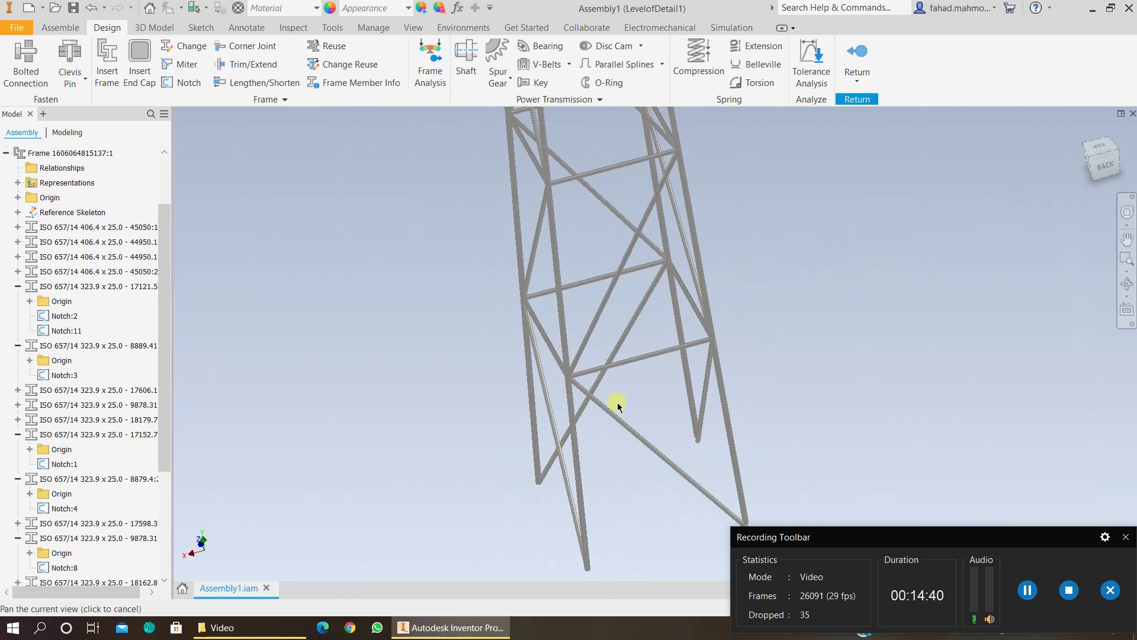
pyautogui.moveTo(617, 406); pyautogui.dragTo(478, 389, button='middle')
pyautogui.scroll(-2, 515, 432)
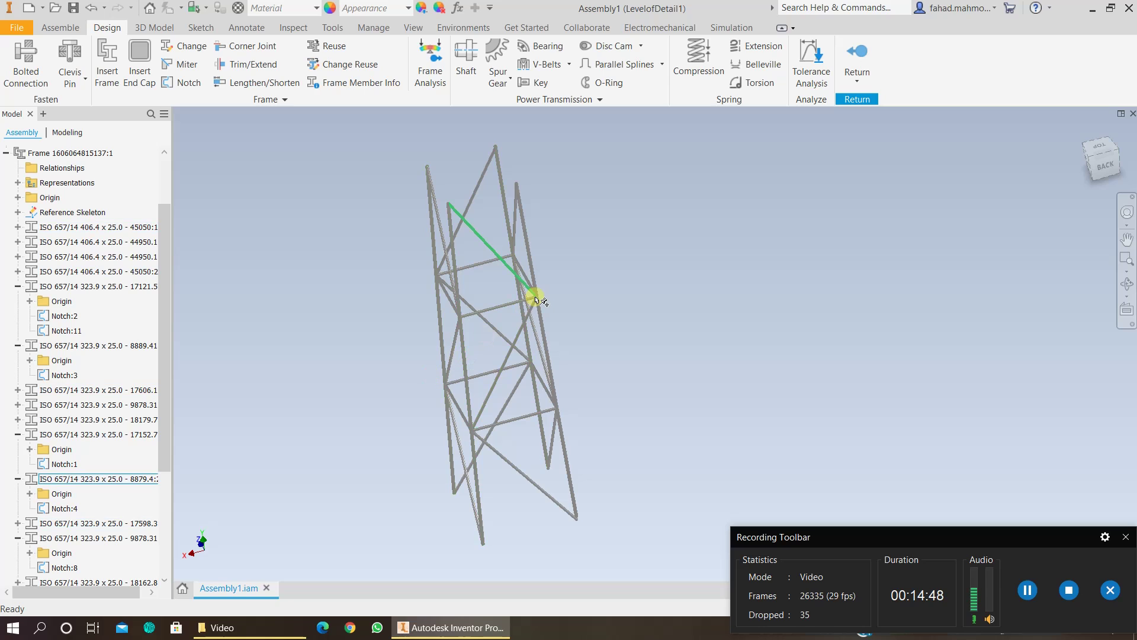
pyautogui.scroll(5, 536, 298)
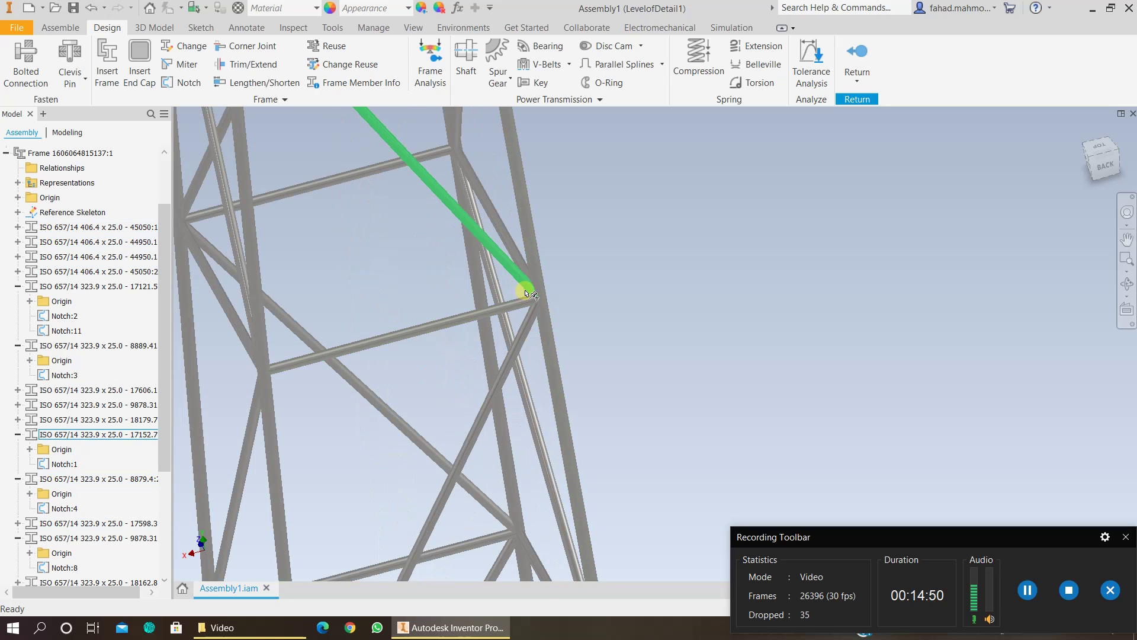
pyautogui.scroll(6, 533, 288)
pyautogui.doubleClick(457, 360)
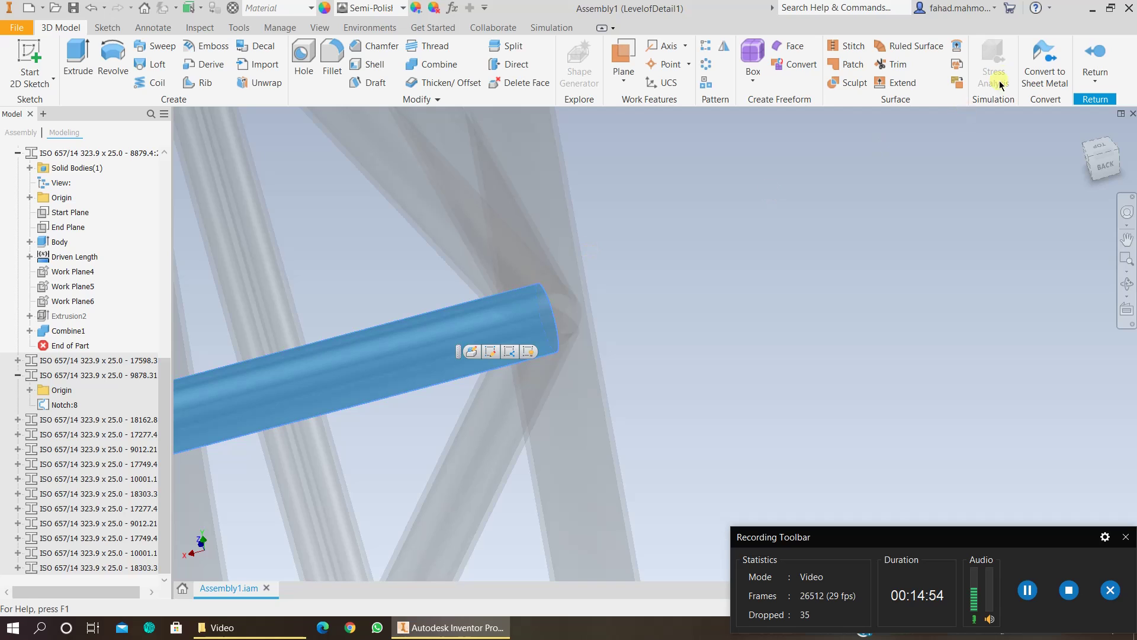
pyautogui.click(1085, 52)
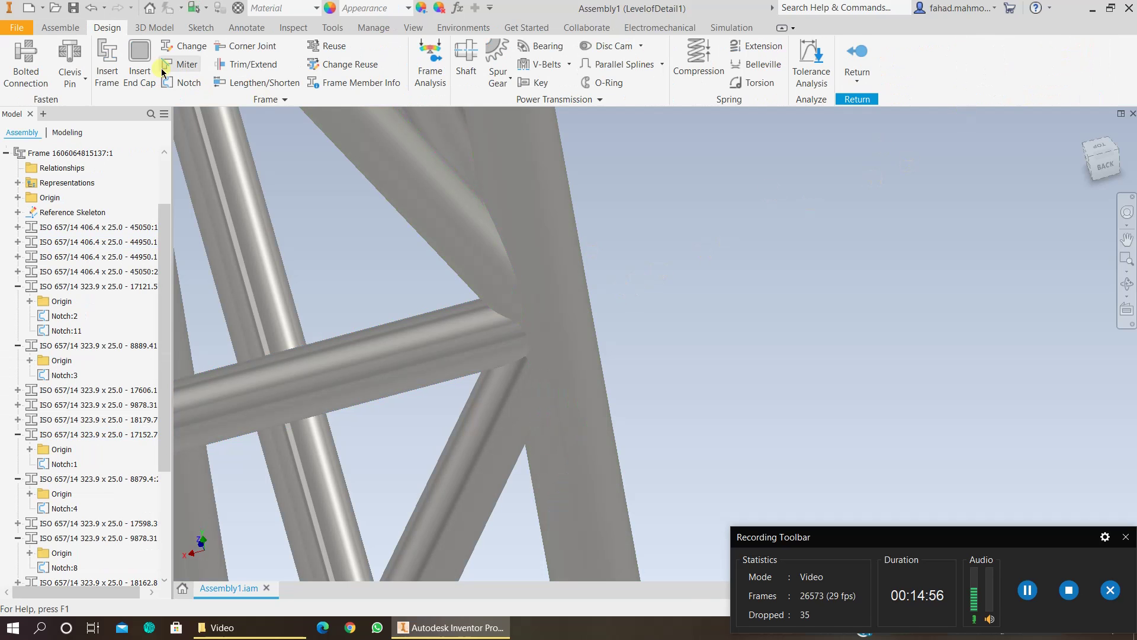
pyautogui.click(181, 82)
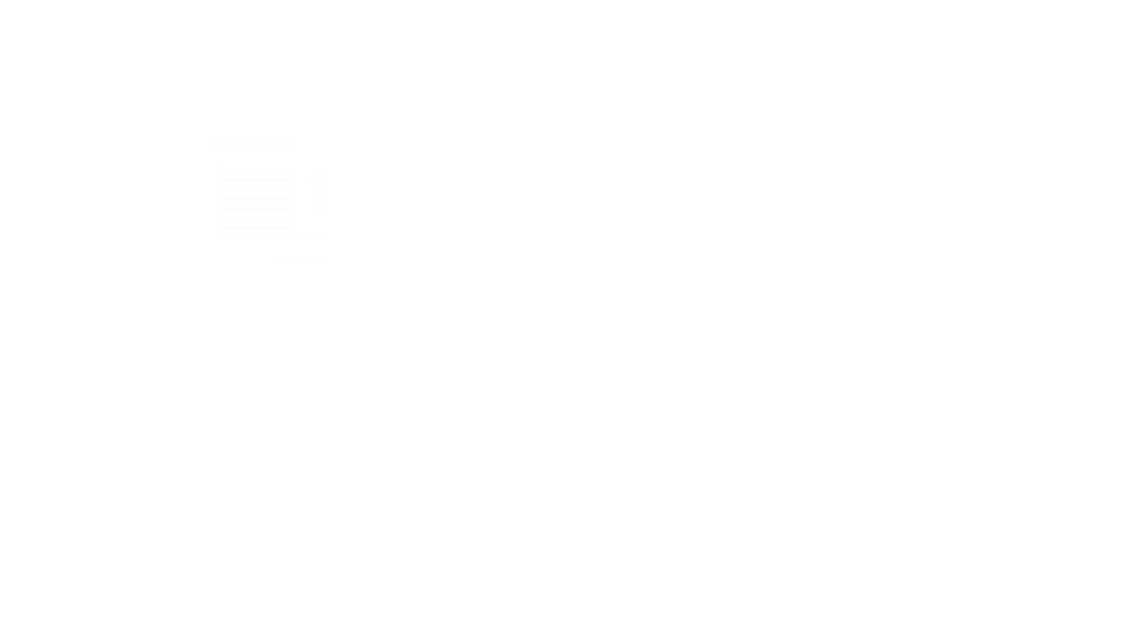